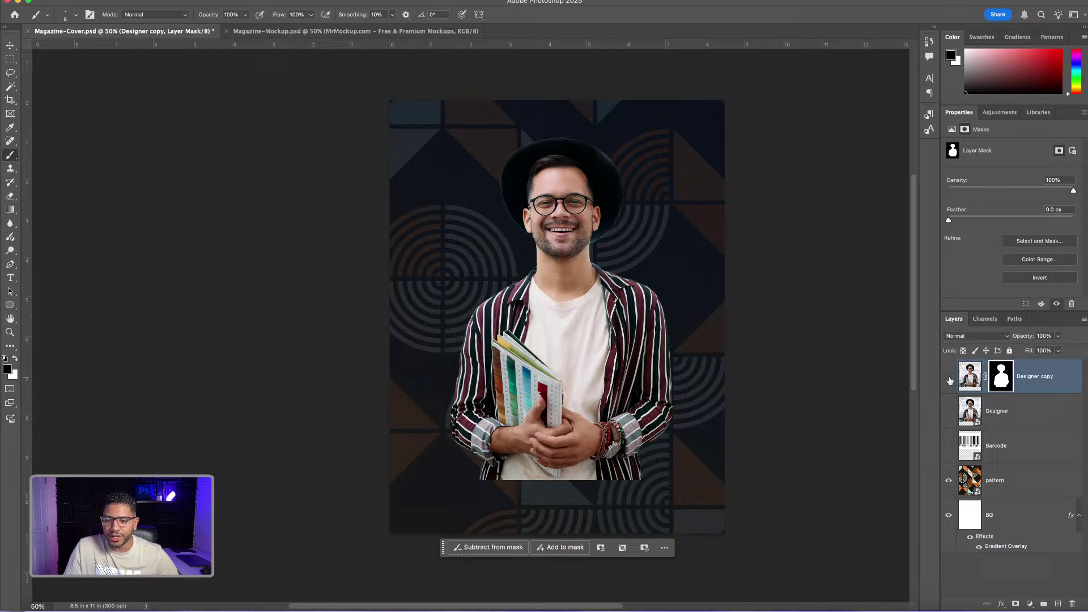
pyautogui.click(950, 381)
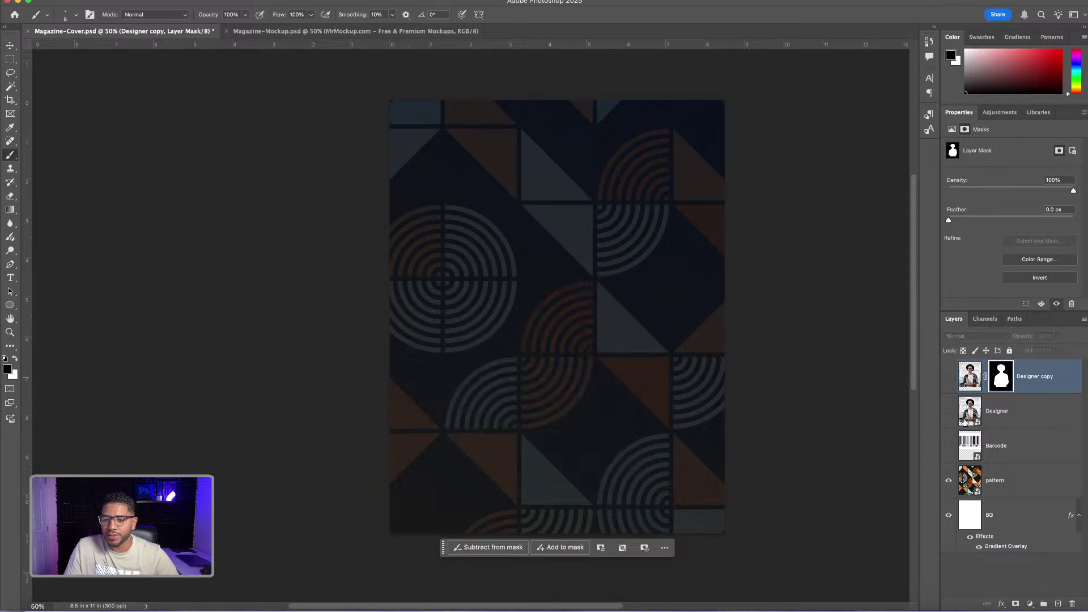
pyautogui.click(948, 446)
pyautogui.click(949, 410)
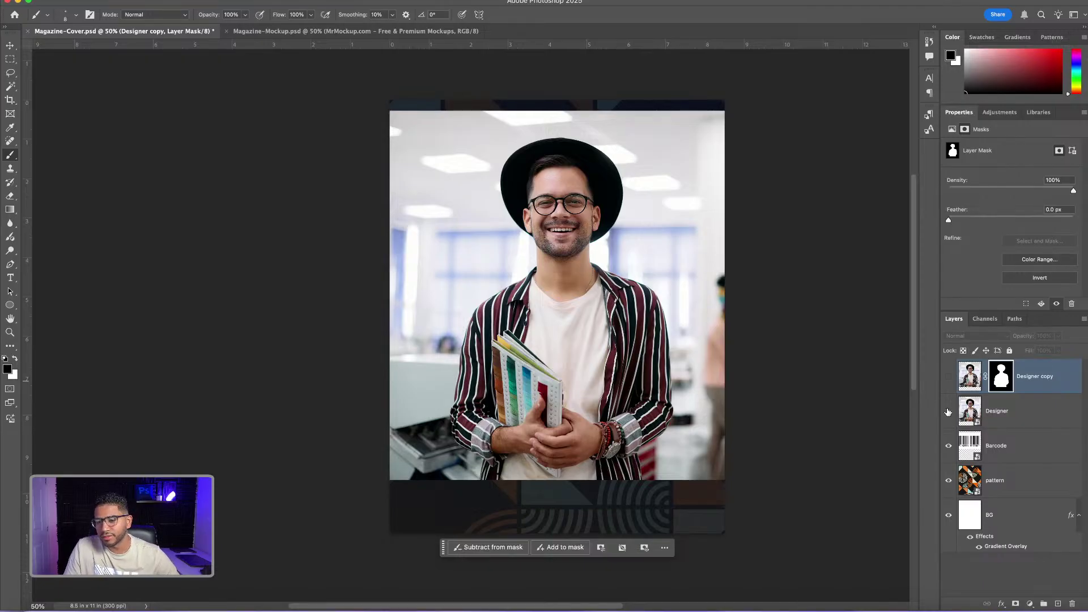
pyautogui.click(949, 411)
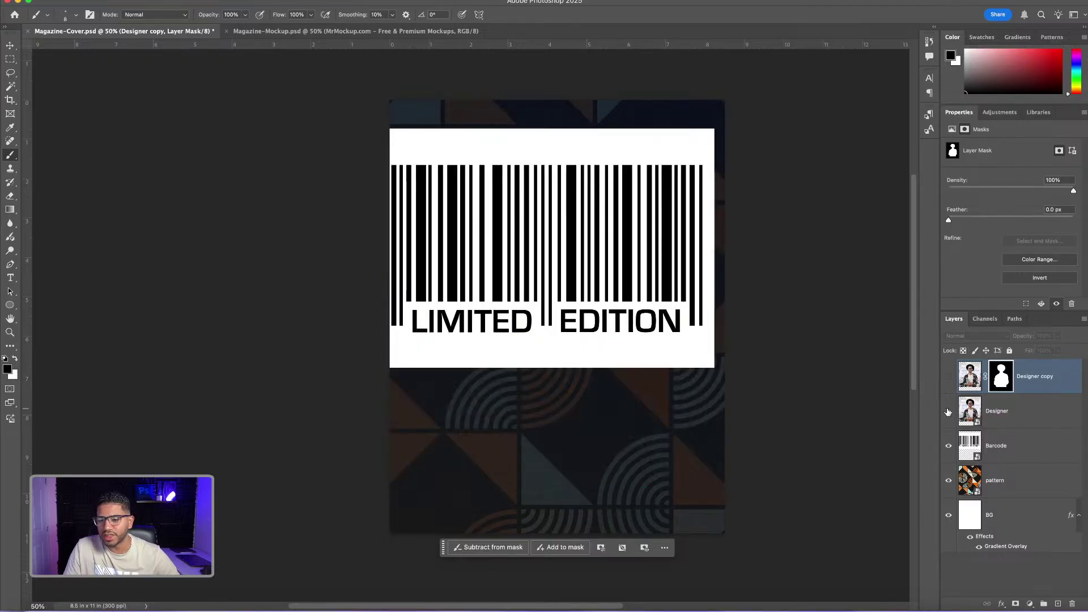
pyautogui.click(949, 445)
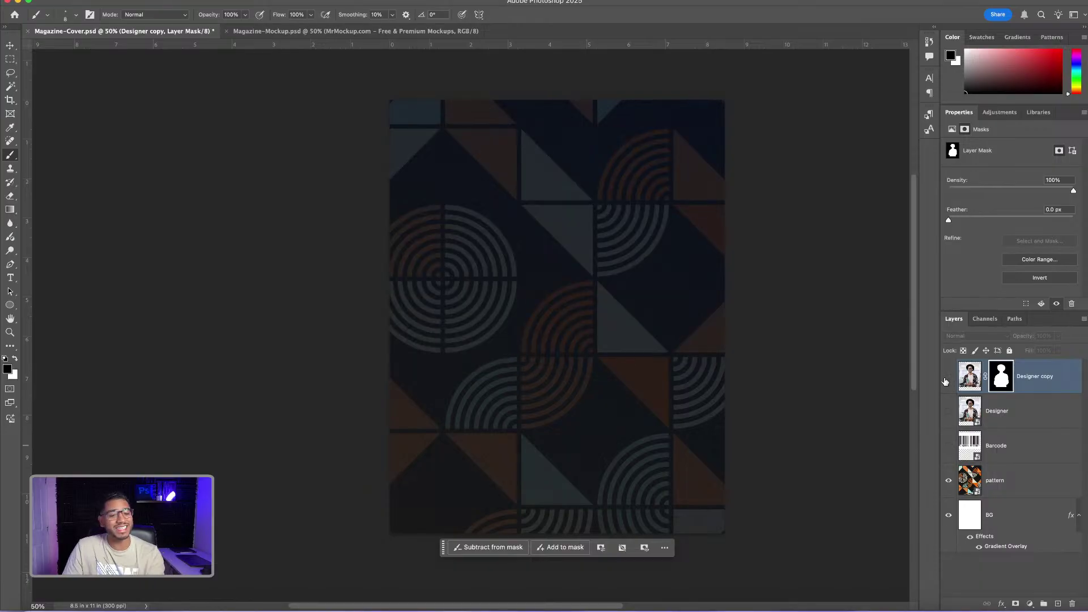
pyautogui.click(947, 377)
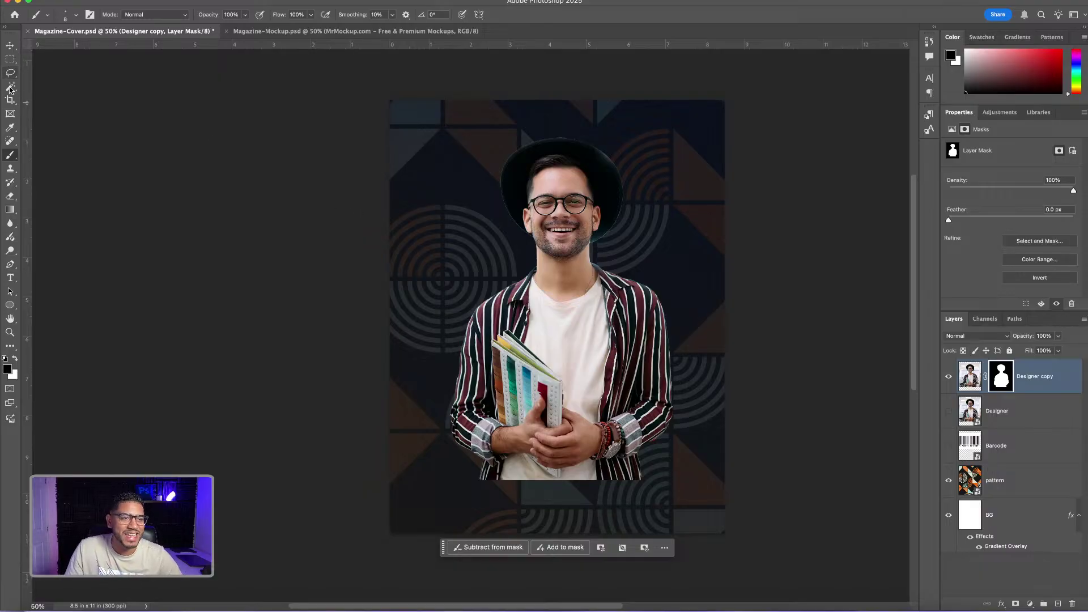
# Draw a large rectangle over most of the cover and move its layer beneath the cut-out man.
pyautogui.click(10, 304)
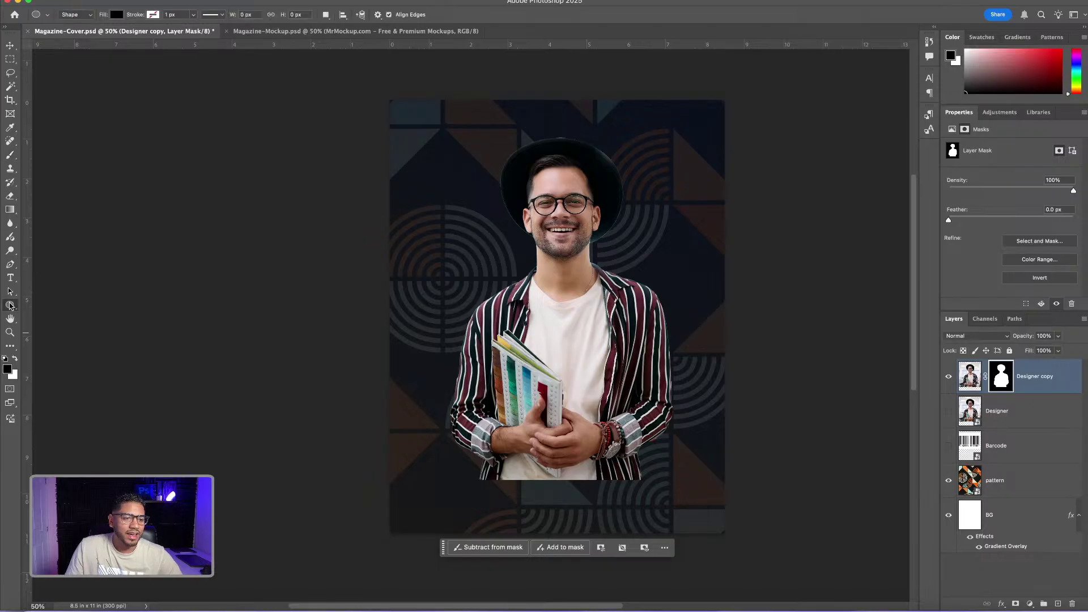
pyautogui.click(53, 306)
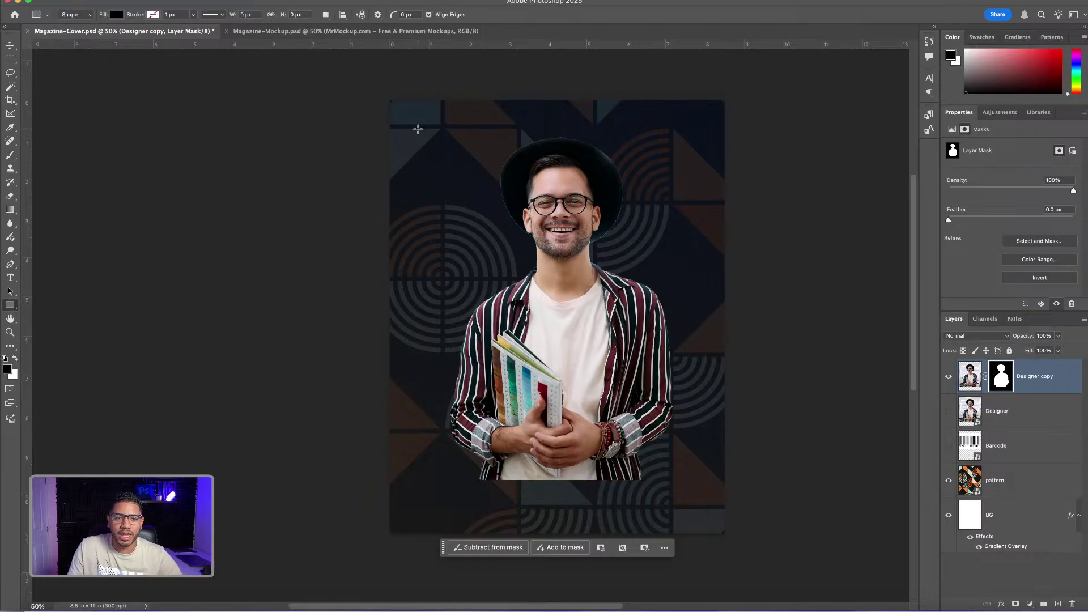
pyautogui.moveTo(418, 129)
pyautogui.mouseDown()
pyautogui.moveTo(468, 161)
pyautogui.moveTo(699, 479)
pyautogui.mouseUp()
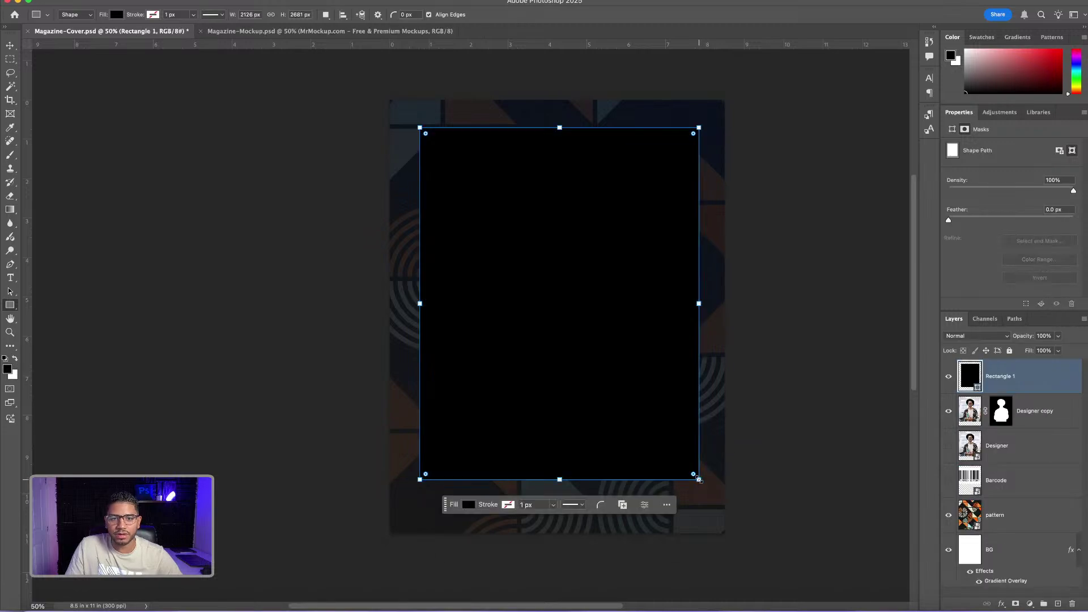
pyautogui.moveTo(971, 378); pyautogui.dragTo(974, 418)
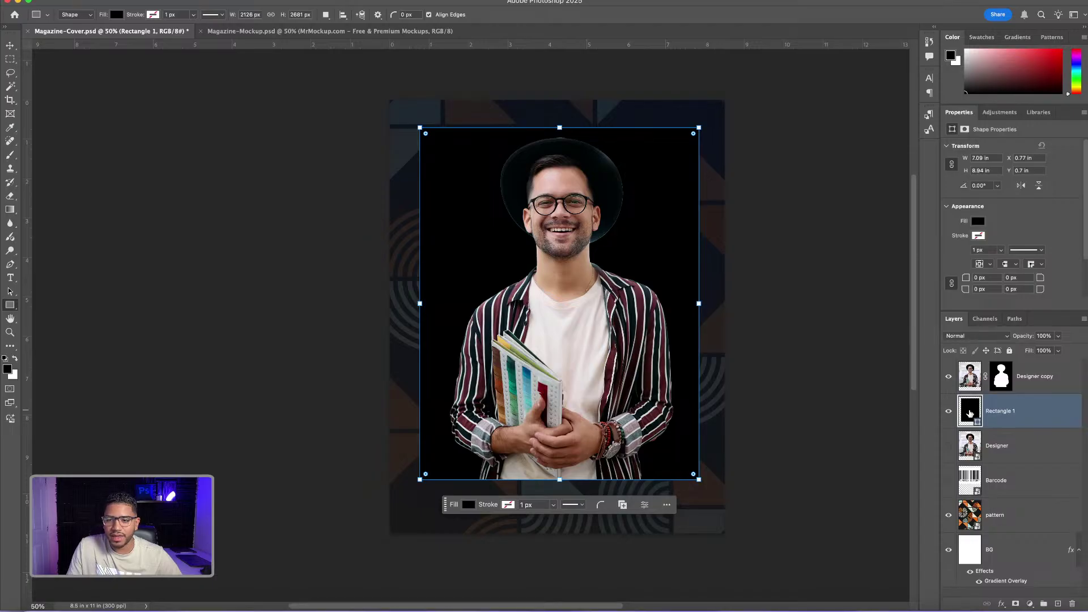
# Fill the rectangle bright green and lower its top edge so the man's hat overlaps it.
pyautogui.doubleClick(969, 413)
pyautogui.click(913, 500)
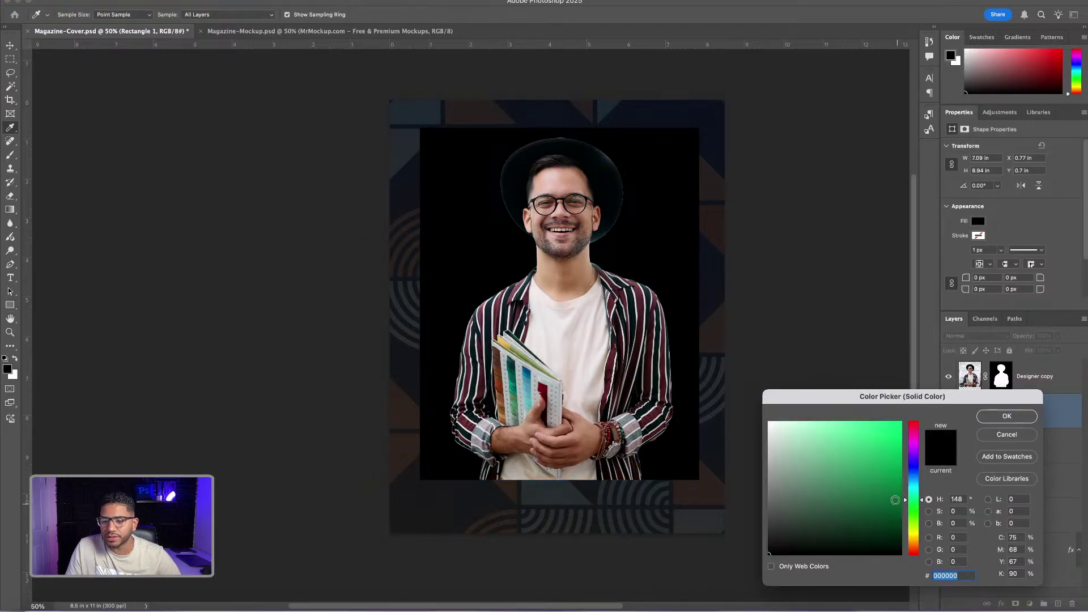
pyautogui.moveTo(876, 461)
pyautogui.mouseDown()
pyautogui.moveTo(867, 442)
pyautogui.moveTo(877, 434)
pyautogui.moveTo(860, 442)
pyautogui.mouseUp()
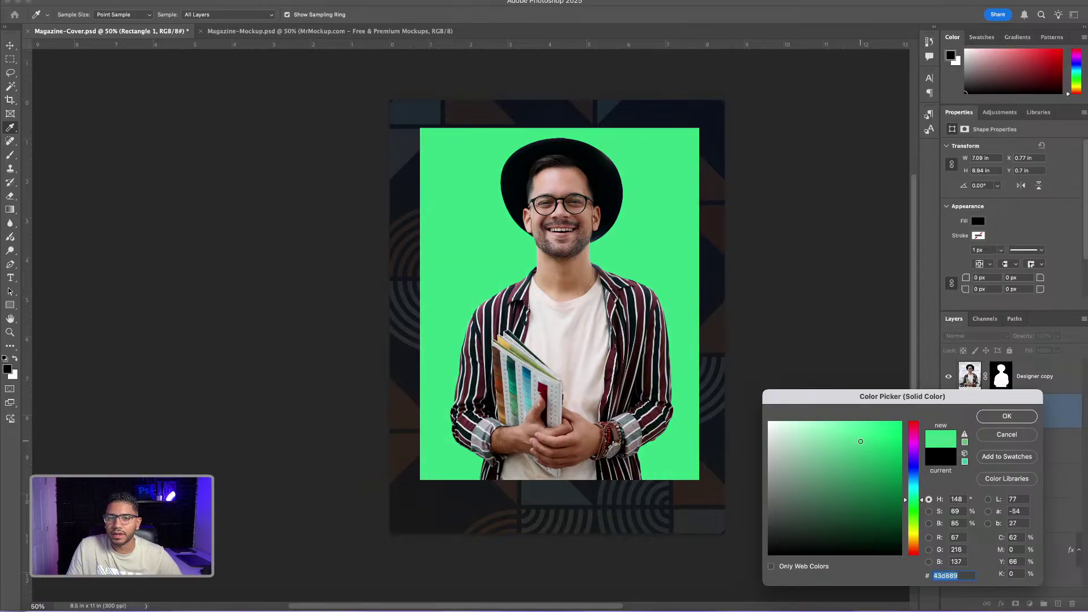
pyautogui.click(1007, 417)
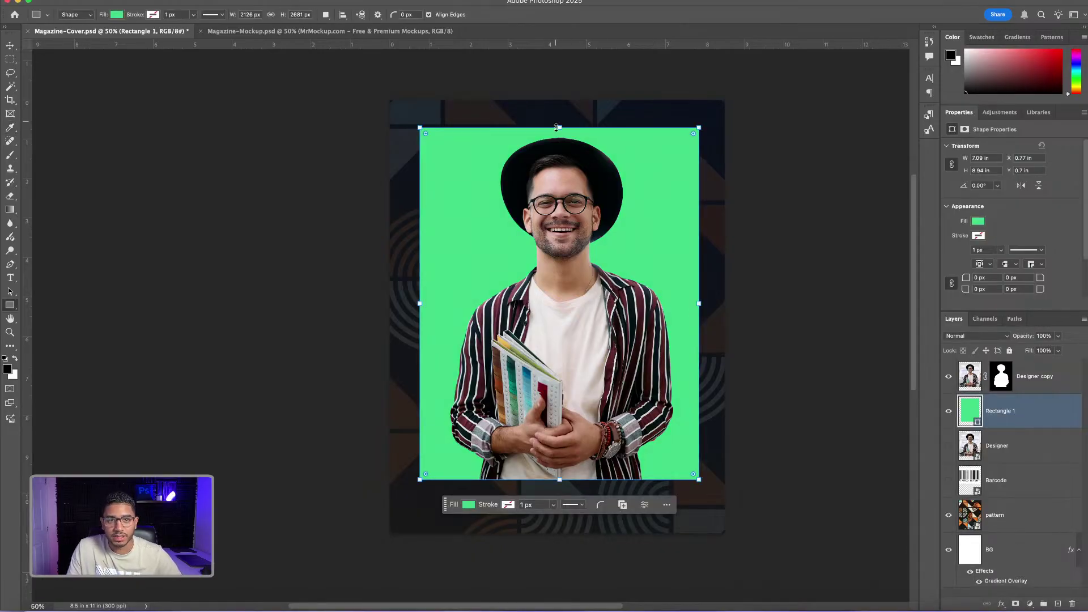
pyautogui.moveTo(559, 128); pyautogui.dragTo(558, 158)
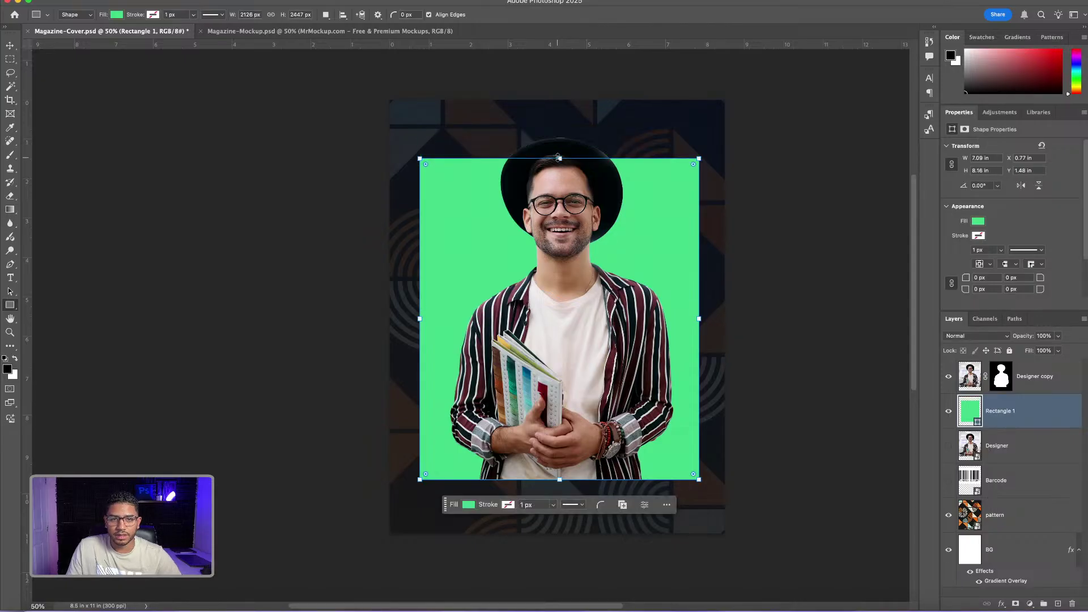
# Check the cover's layers with the Move tool, ending on the cut-out man layer.
pyautogui.click(10, 46)
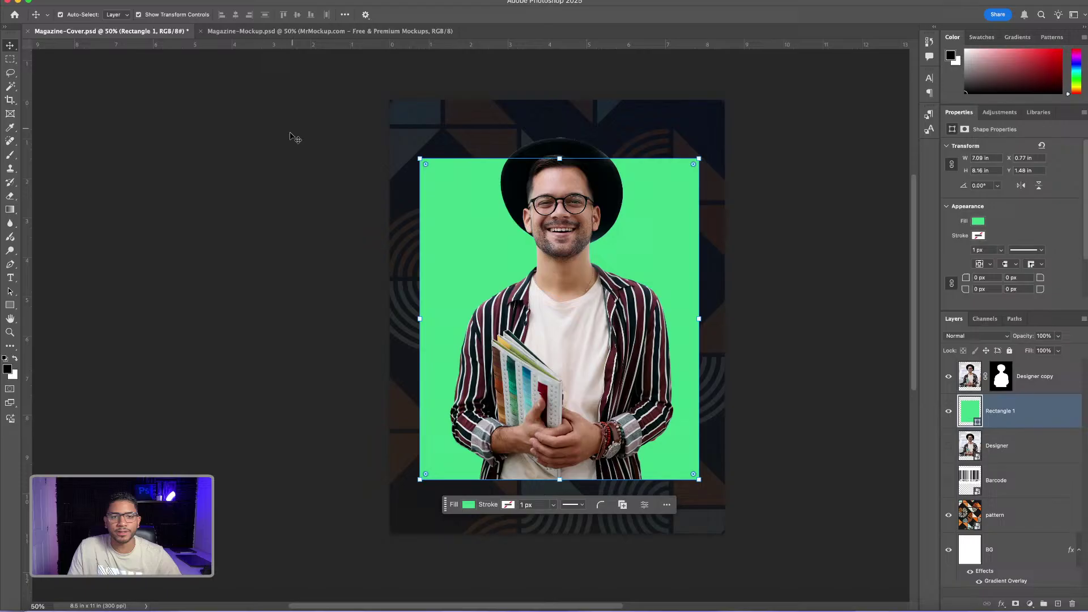
pyautogui.click(274, 163)
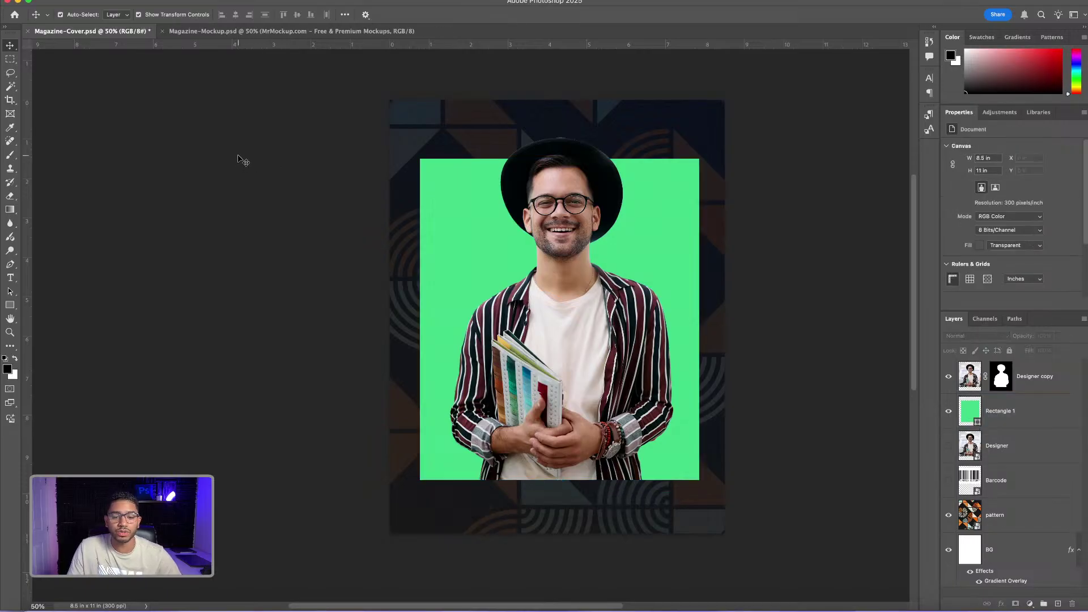
pyautogui.click(643, 312)
pyautogui.click(506, 113)
pyautogui.click(640, 306)
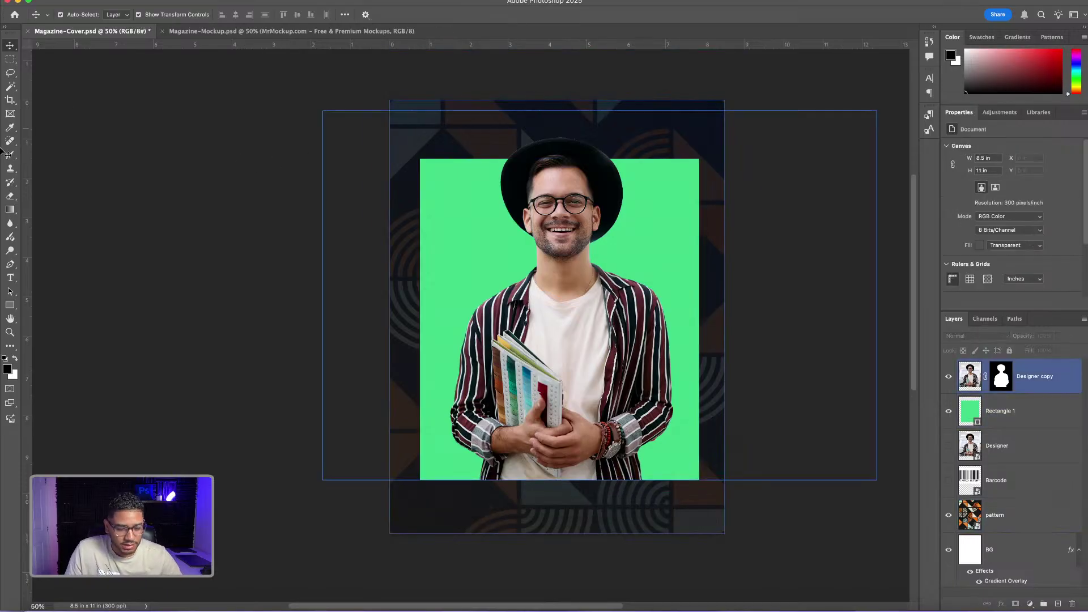
pyautogui.click(642, 261)
pyautogui.click(611, 198)
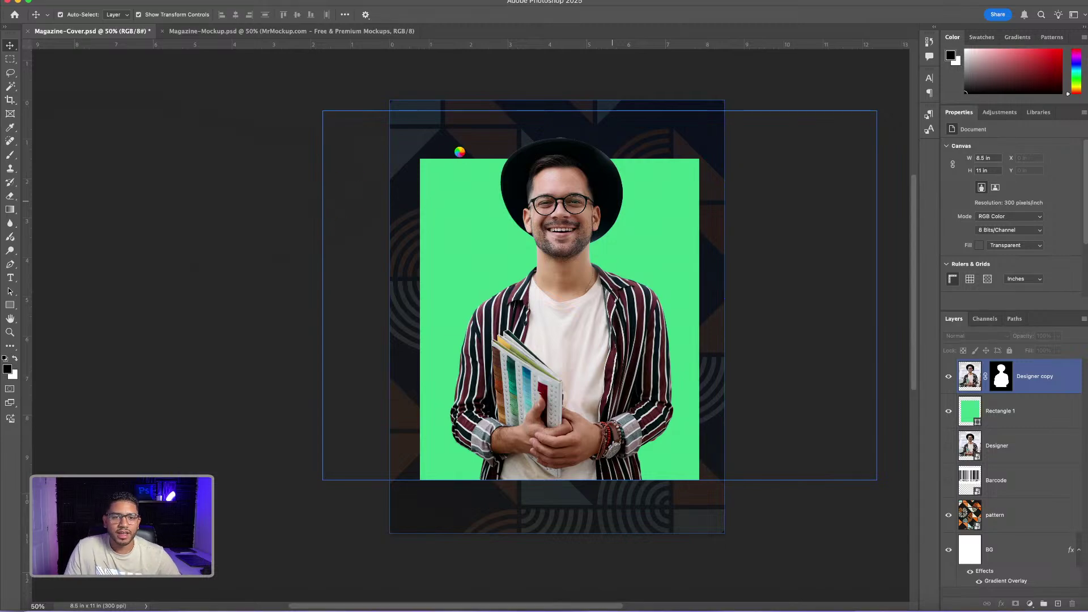
# Type the D'SIGNER title at the top of the cover and colour it white.
pyautogui.press('t')
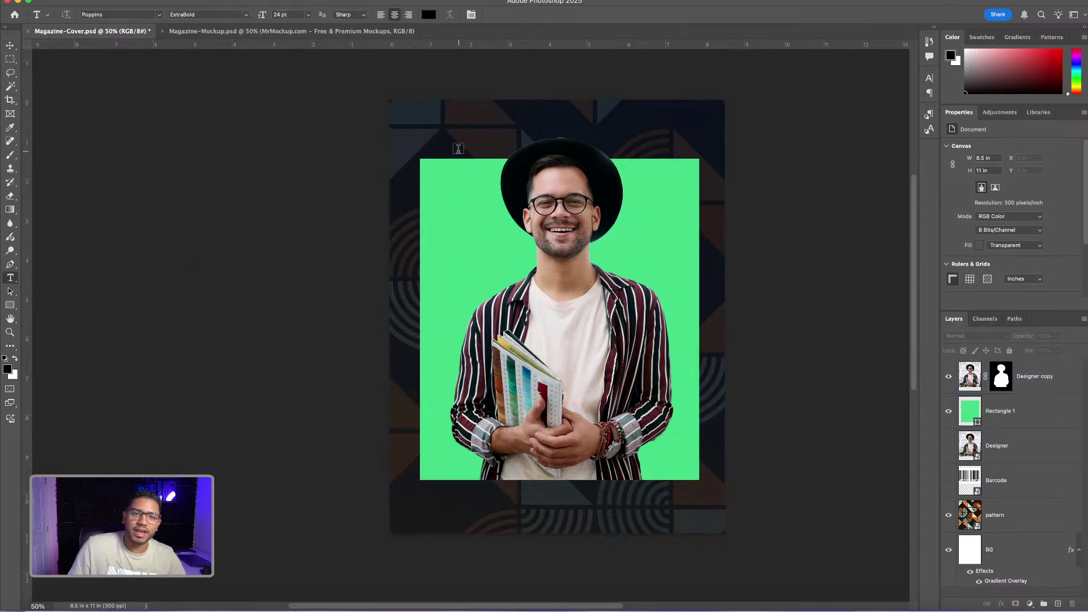
pyautogui.click(441, 141)
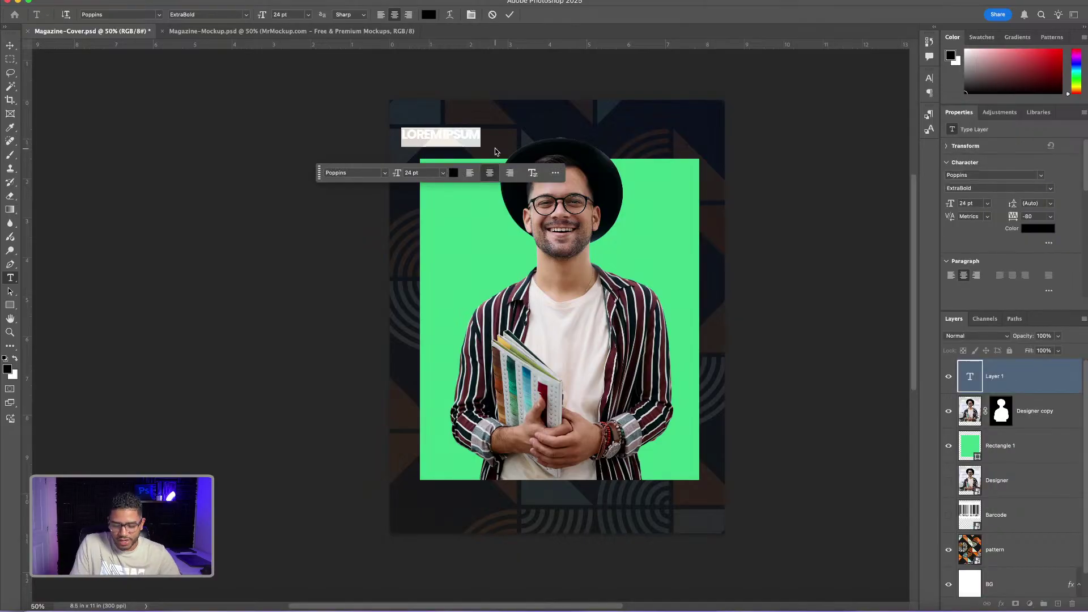
pyautogui.write('D')
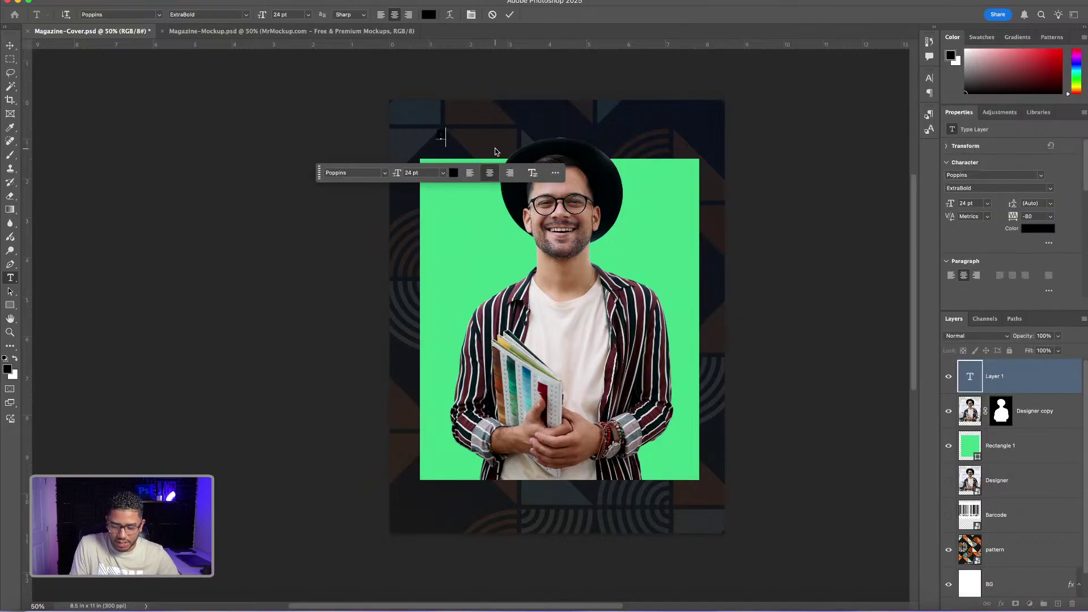
pyautogui.write('ESIGNER')
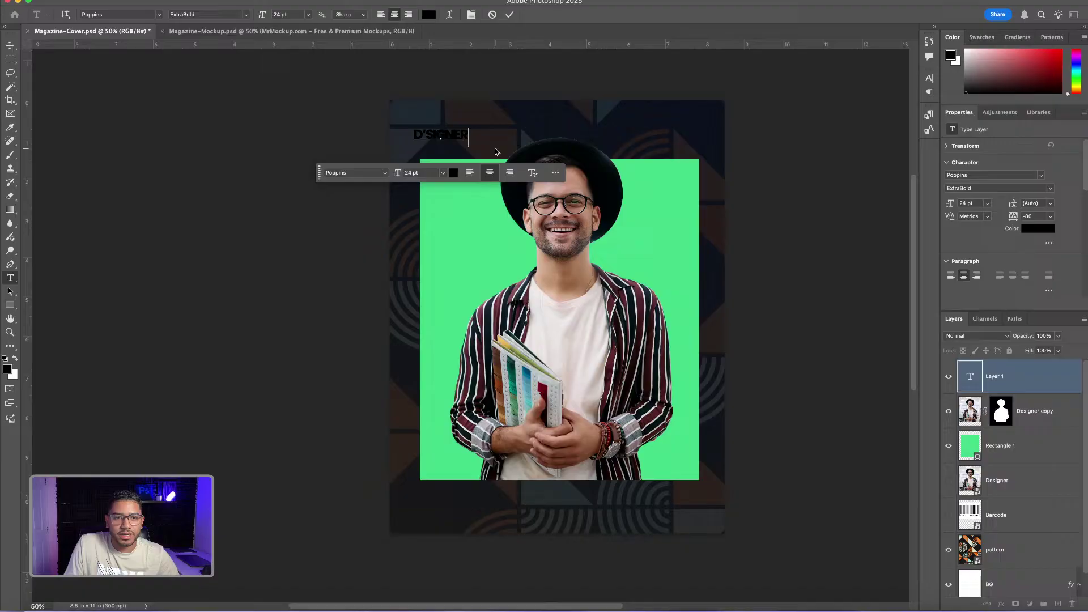
pyautogui.hotkey('ctrl', 'a')
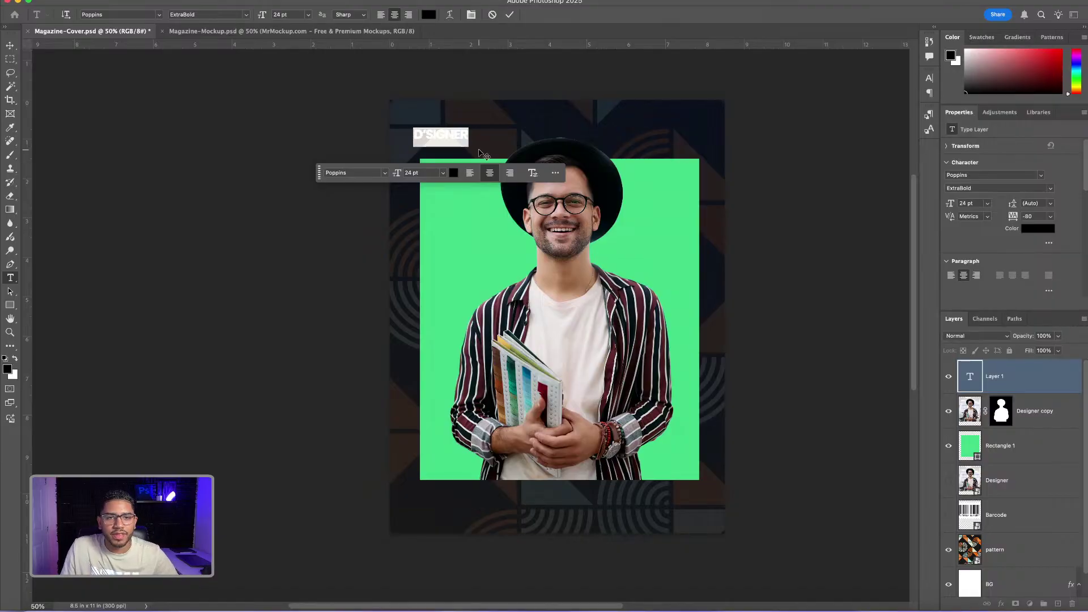
pyautogui.click(429, 14)
pyautogui.moveTo(788, 450); pyautogui.dragTo(759, 413)
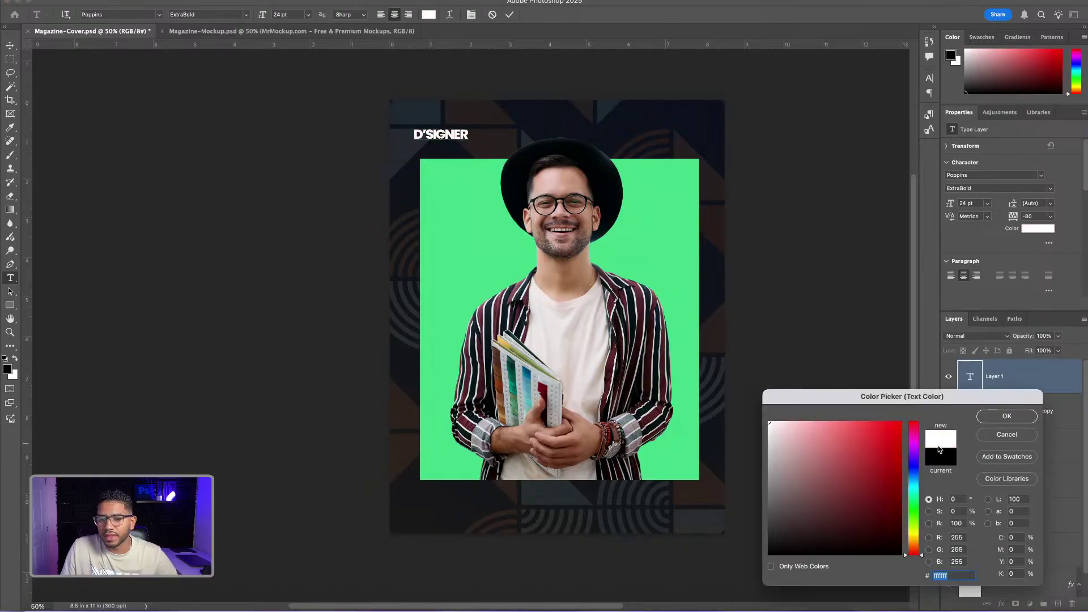
pyautogui.click(1023, 417)
pyautogui.click(10, 45)
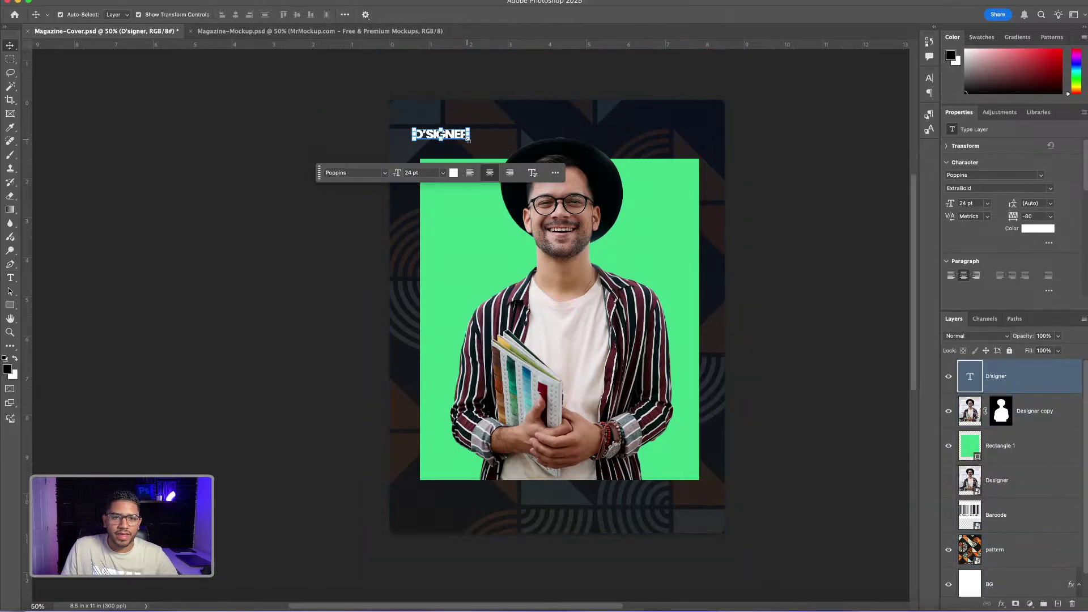
# Enlarge the title to span the cover width, centre it horizontally, and nudge it slightly lower.
pyautogui.moveTo(468, 139); pyautogui.dragTo(716, 200)
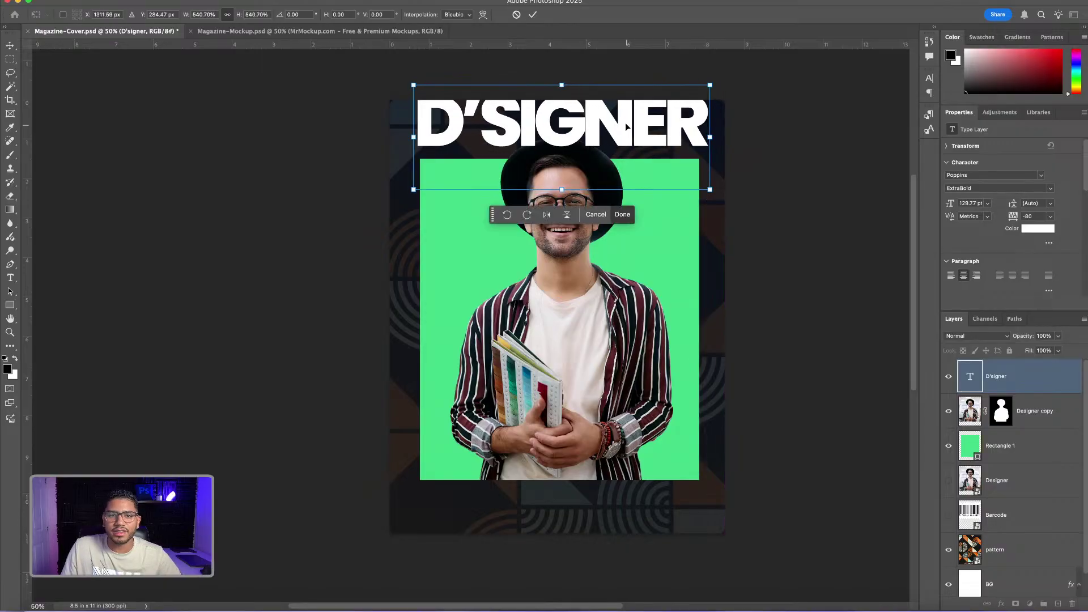
pyautogui.moveTo(626, 126); pyautogui.dragTo(621, 139)
pyautogui.press('Return')
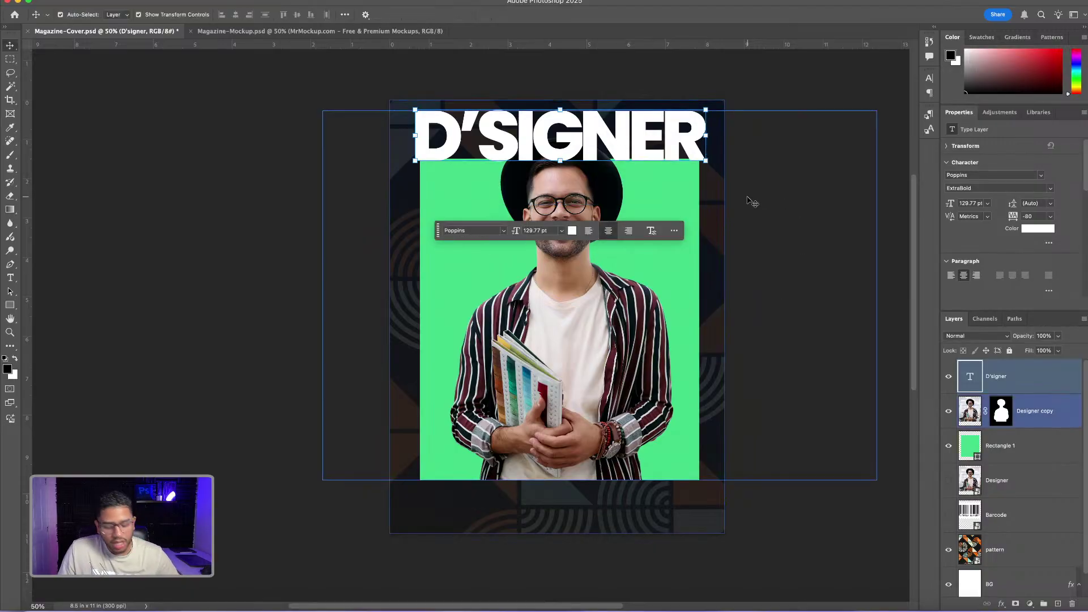
pyautogui.hotkey('ctrl', 'a')
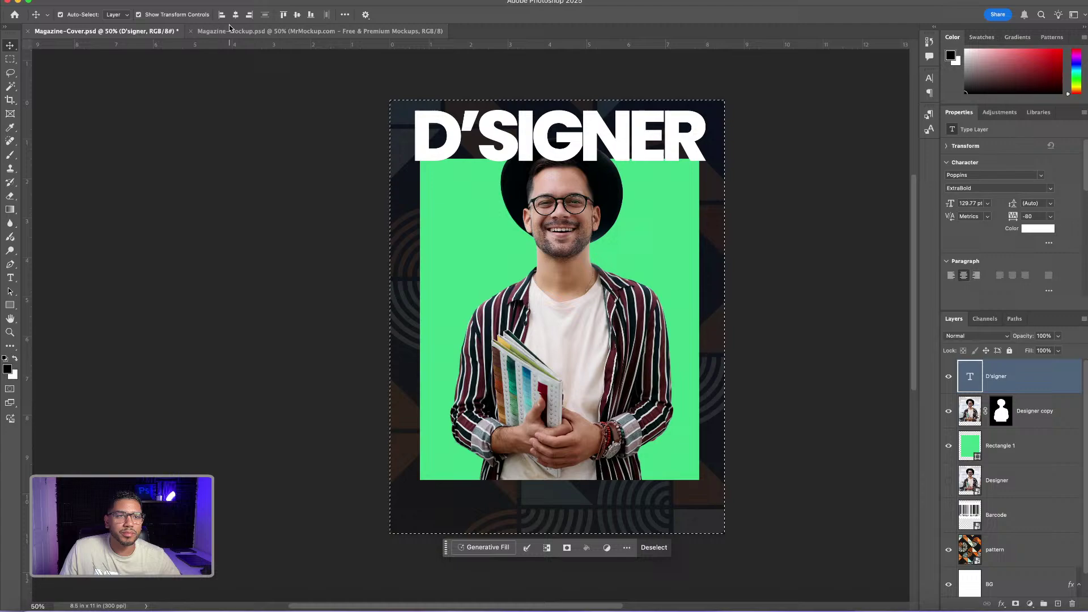
pyautogui.click(235, 15)
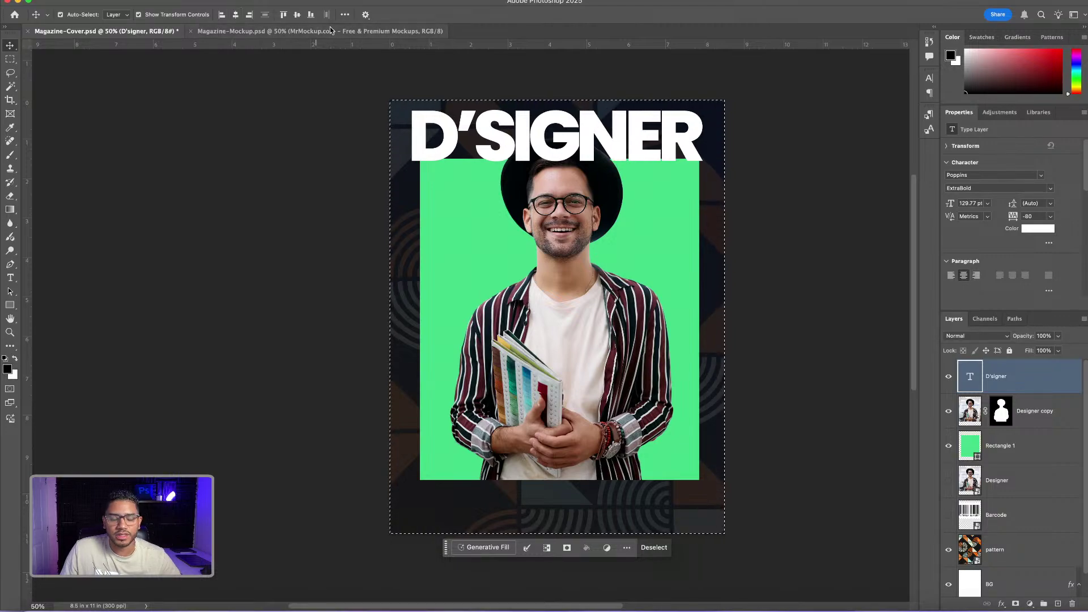
pyautogui.hotkey('ctrl', 'd')
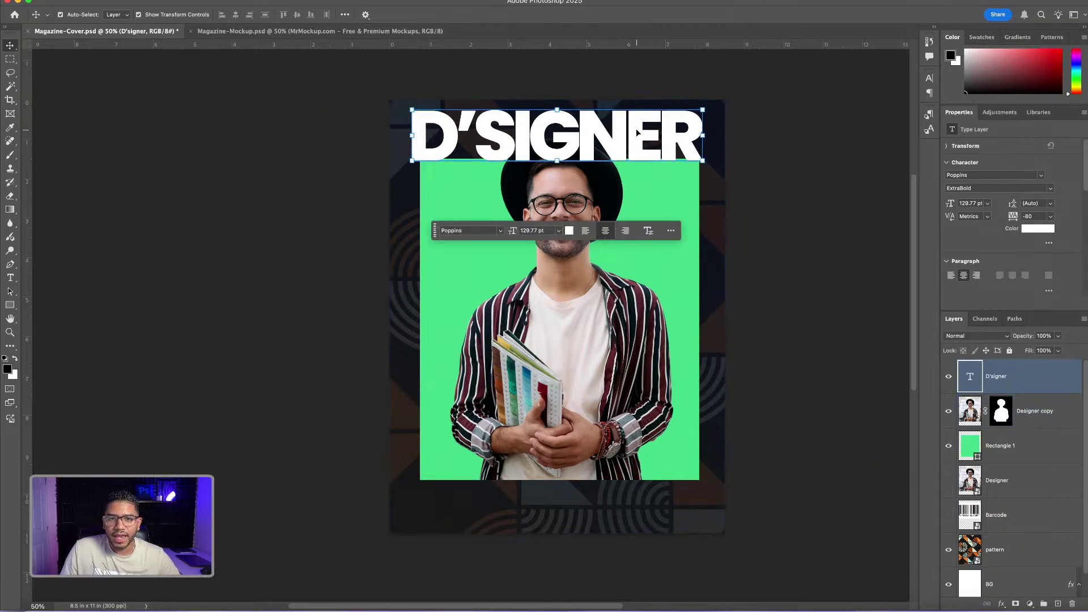
pyautogui.moveTo(637, 129); pyautogui.dragTo(635, 136)
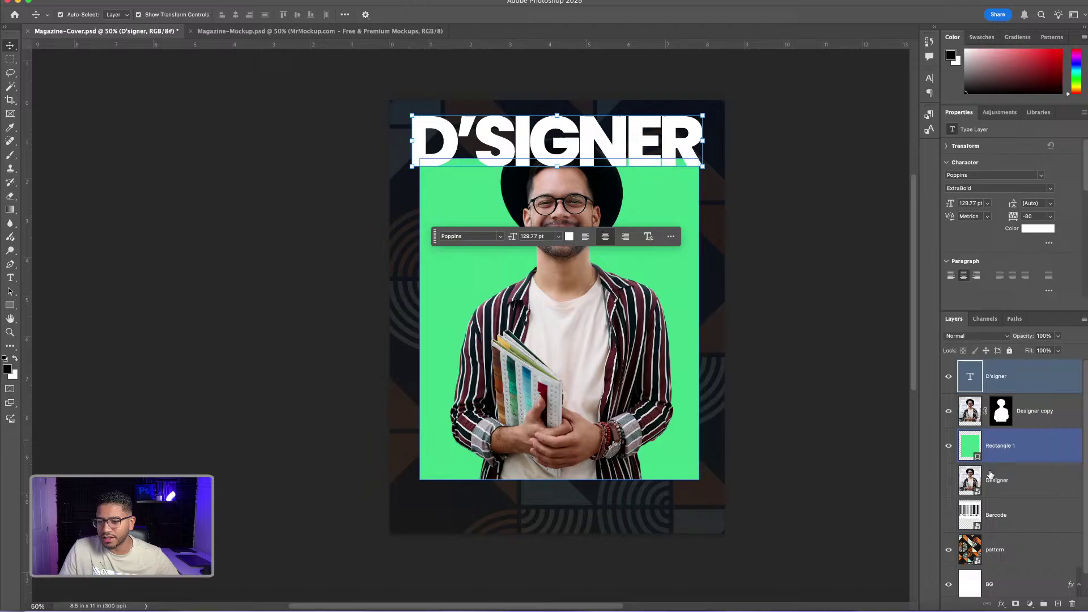
# Show the Barcode layer above the man and shrink it to about 1.29 × 0.92 in, bottom-left.
pyautogui.click(960, 514)
pyautogui.click(949, 515)
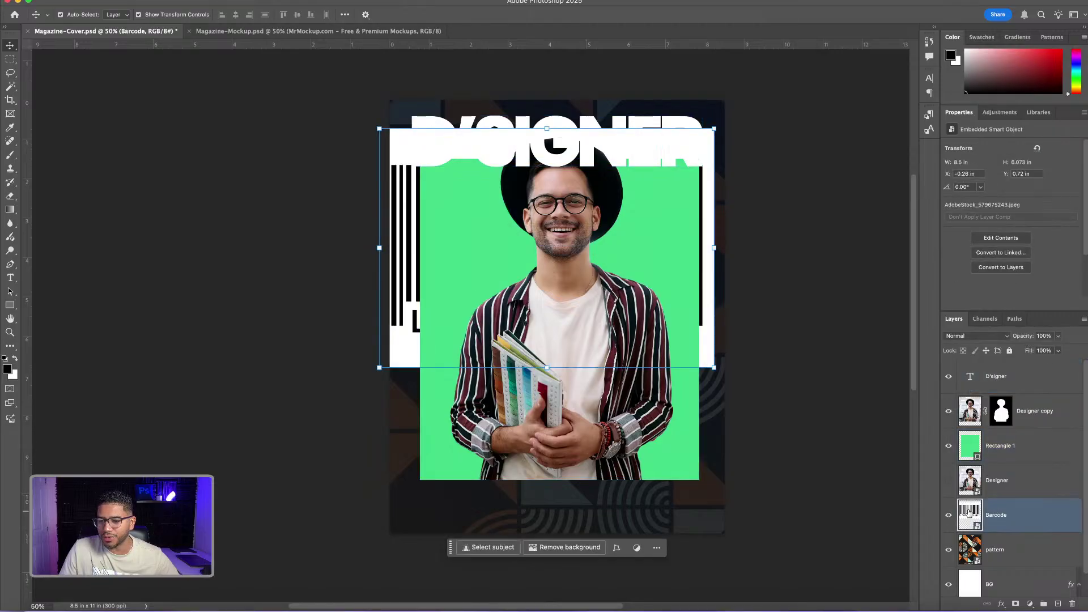
pyautogui.moveTo(969, 513); pyautogui.dragTo(966, 398)
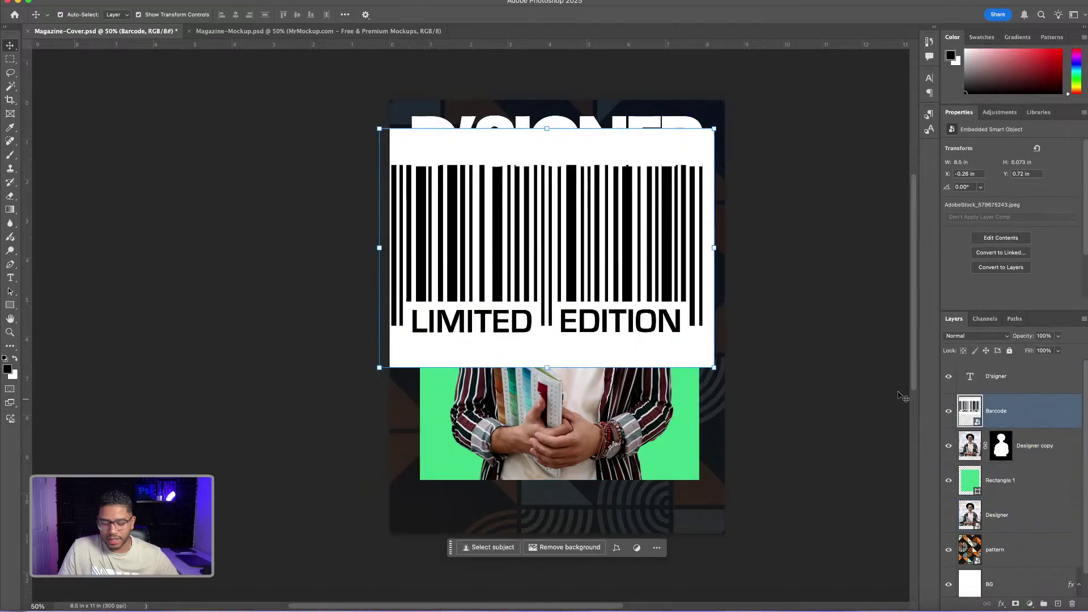
pyautogui.click(714, 130)
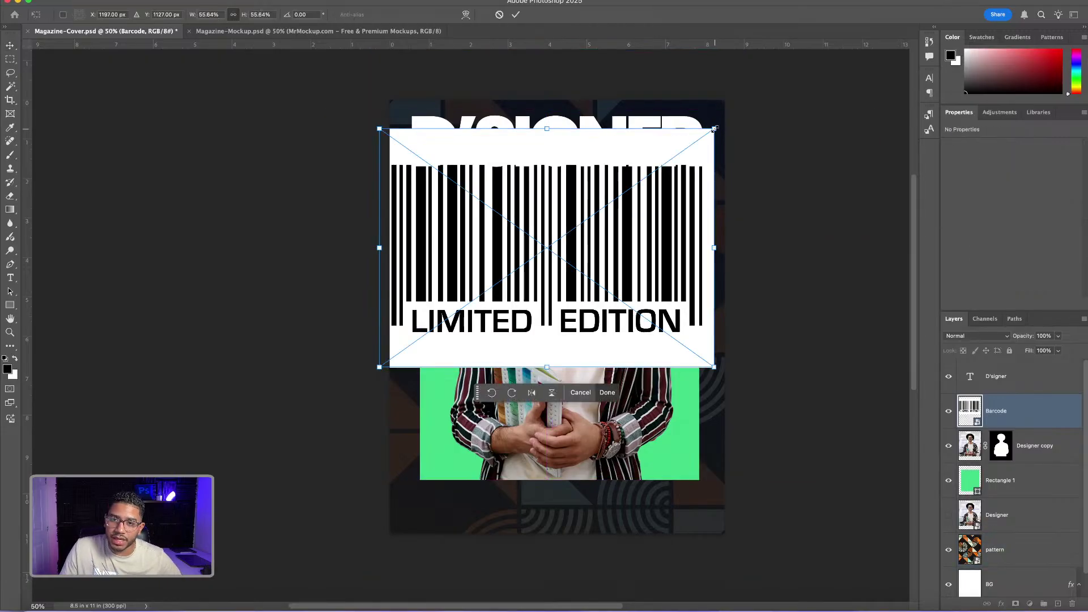
pyautogui.moveTo(714, 129); pyautogui.dragTo(409, 304)
pyautogui.moveTo(418, 354); pyautogui.dragTo(446, 504)
pyautogui.press('Return')
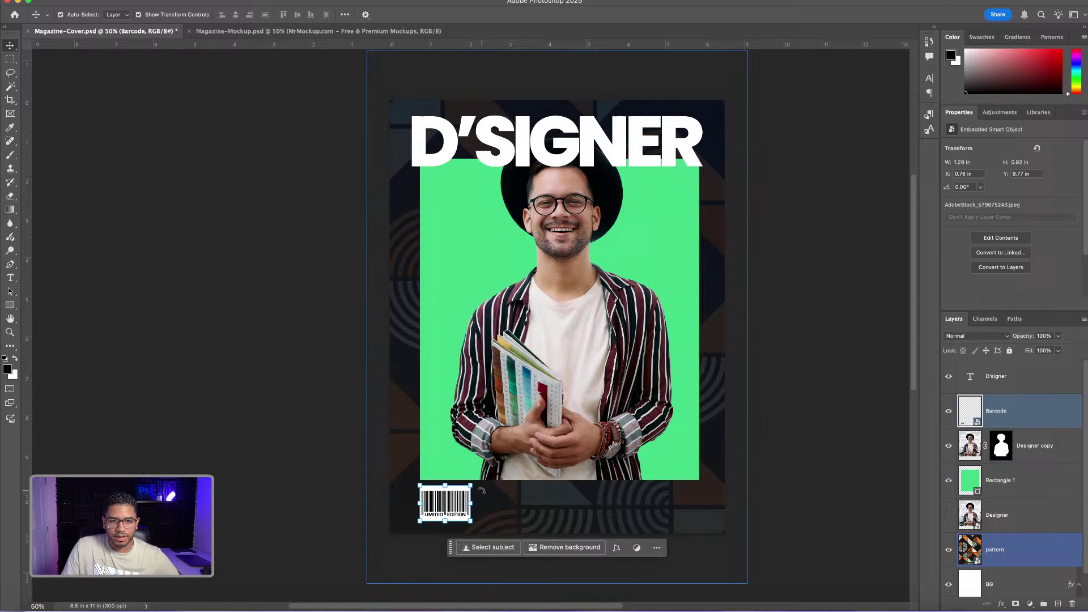
pyautogui.keyDown('shift'); pyautogui.click(631, 466); pyautogui.keyUp('shift')
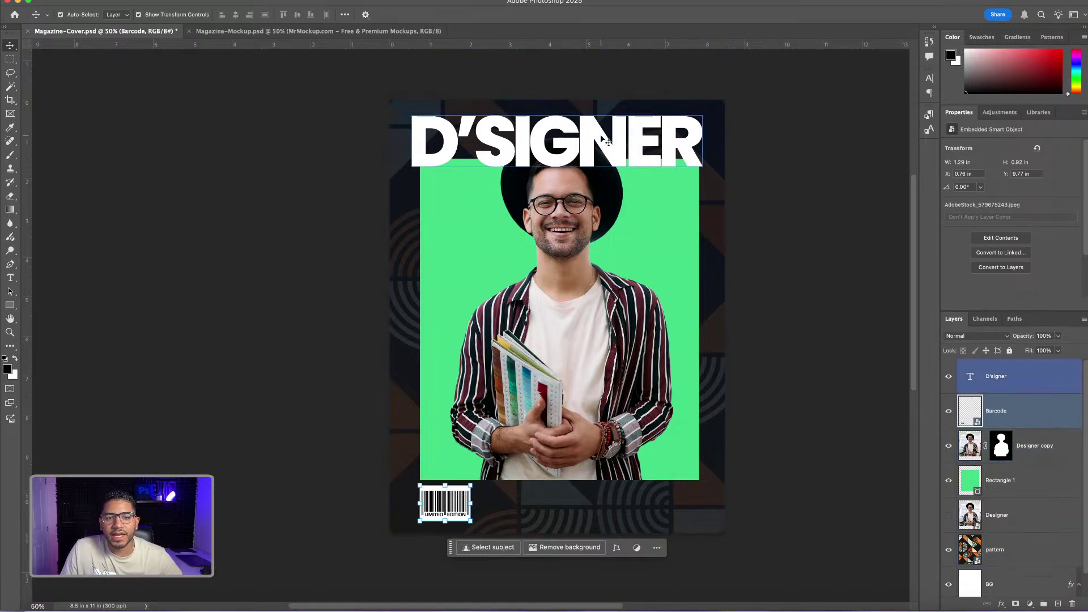
# Nudge the cut-out man left and mask out the photo strip along the right edge.
pyautogui.click(549, 255)
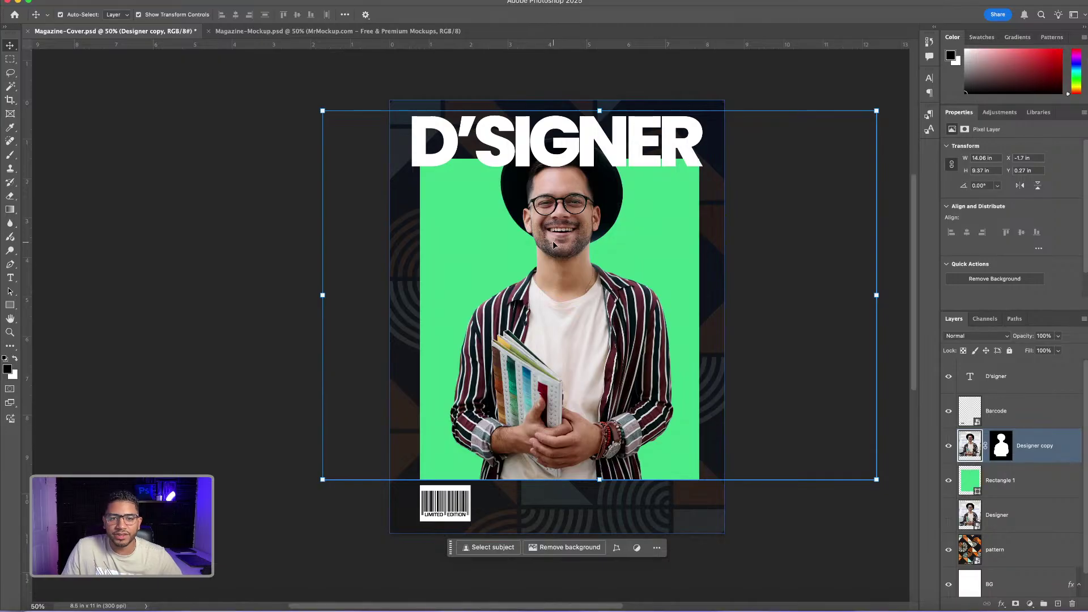
pyautogui.moveTo(553, 244); pyautogui.dragTo(546, 245)
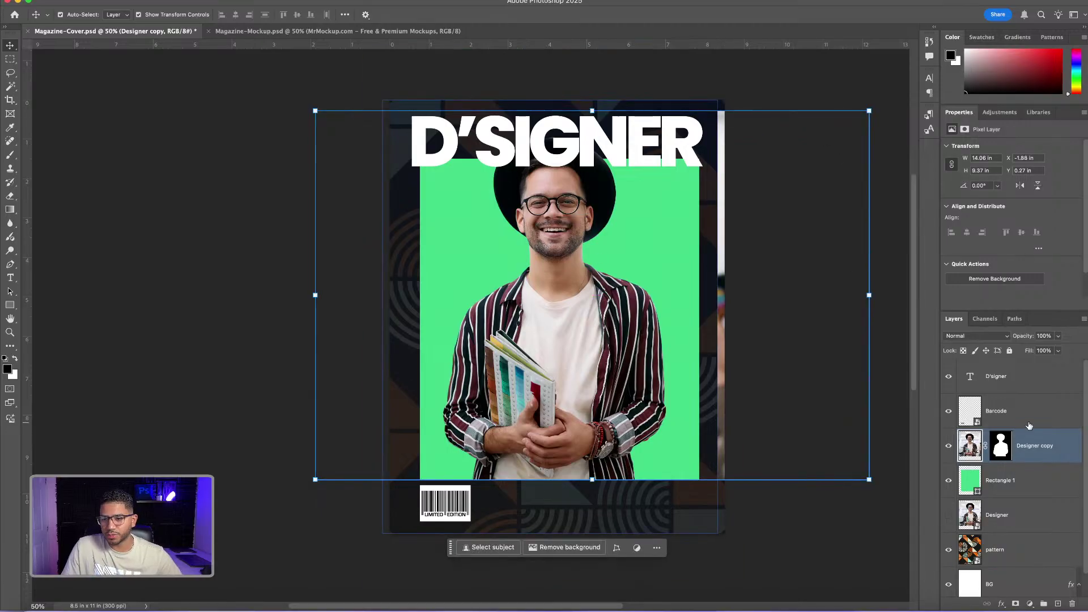
pyautogui.click(998, 447)
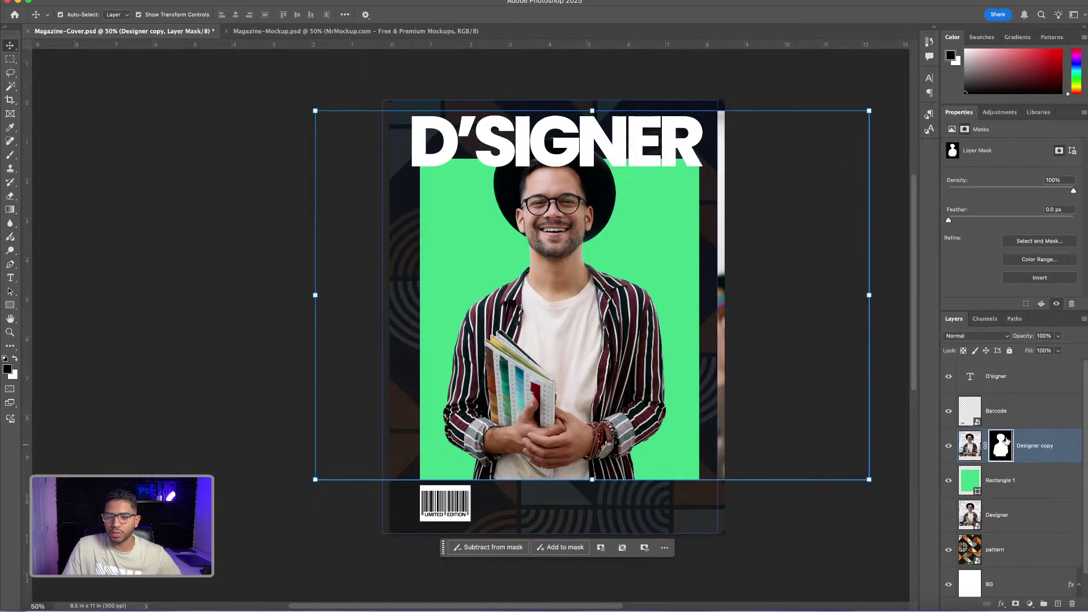
pyautogui.click(10, 59)
pyautogui.moveTo(708, 103); pyautogui.dragTo(787, 495)
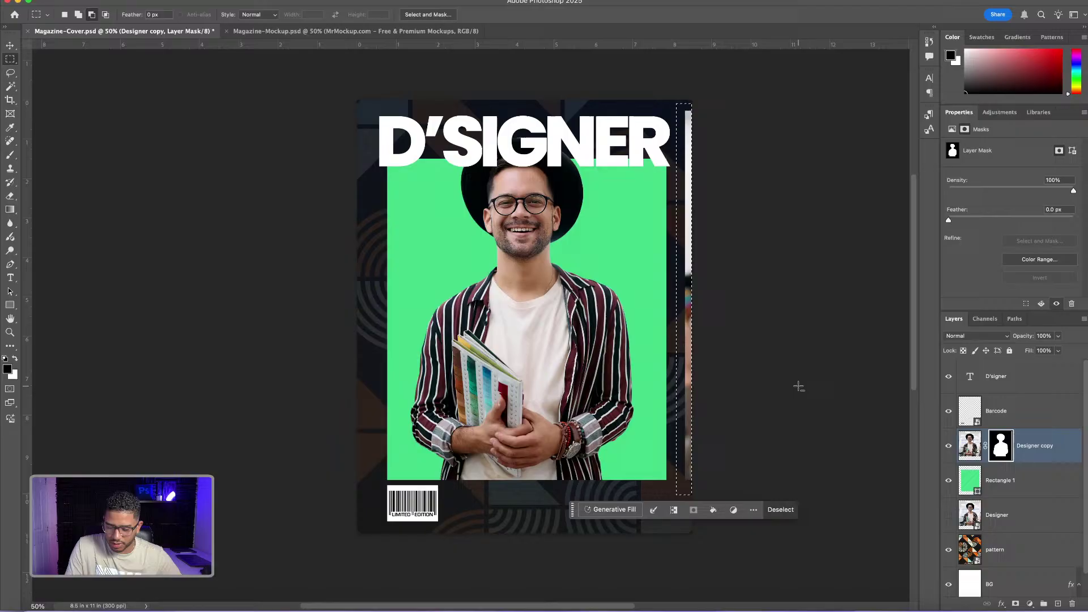
pyautogui.hotkey('alt', 'BackSpace')
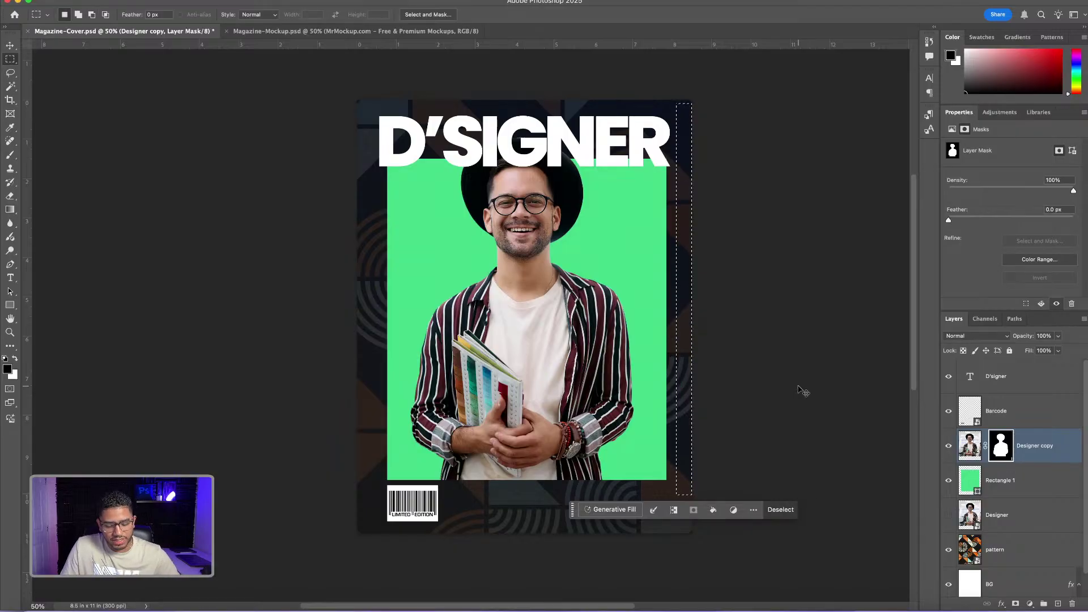
pyautogui.hotkey('ctrl', 'd')
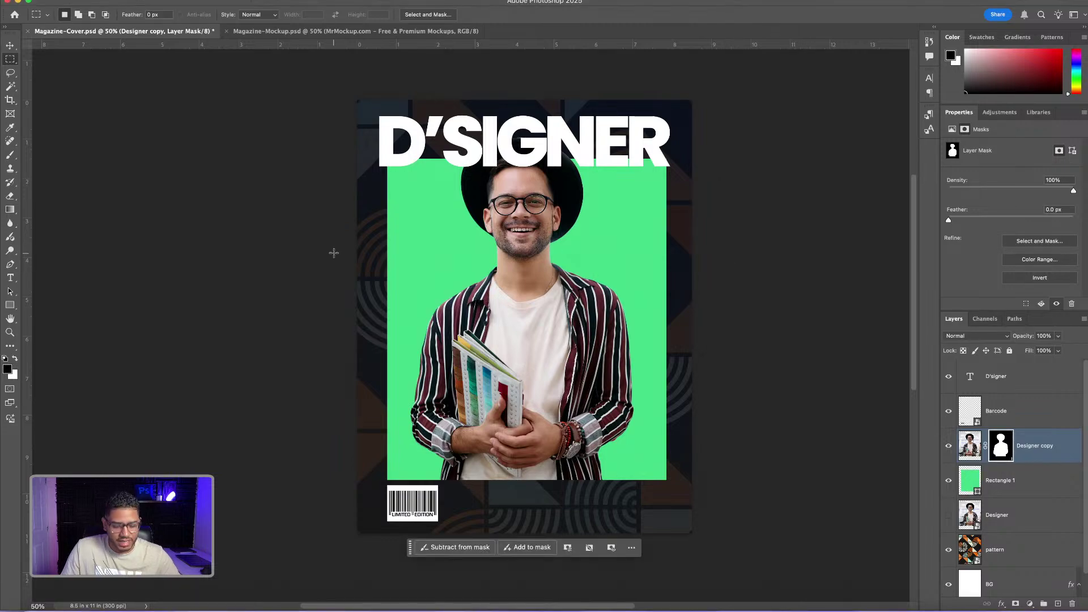
# Paste the headline 'From Mood Boards to Masterpieces / A peek into real creative workflows' onto the man's chest.
pyautogui.press('t')
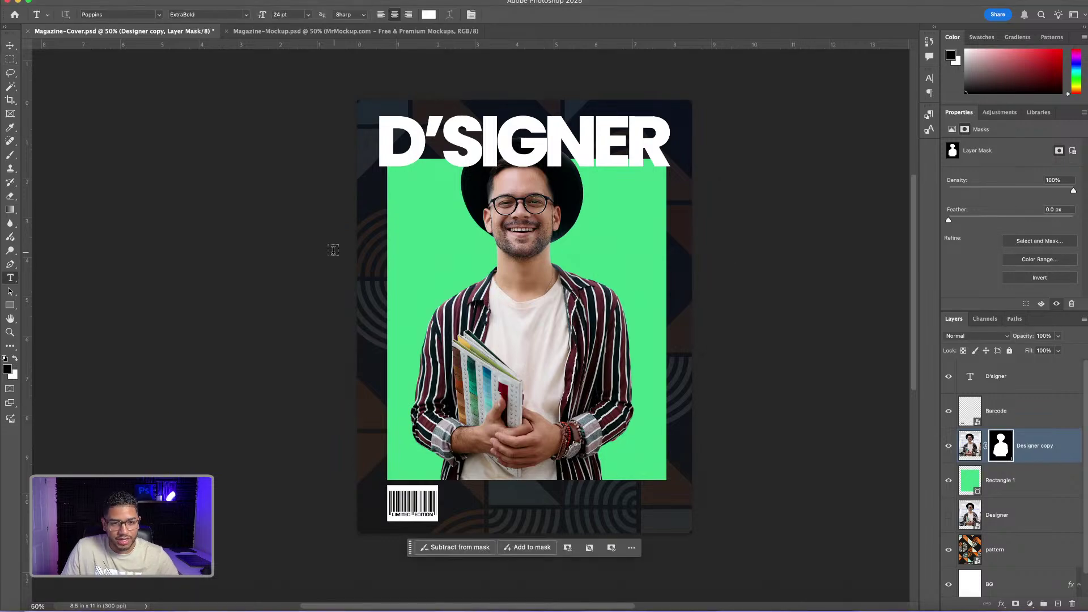
pyautogui.click(377, 228)
pyautogui.click(377, 229)
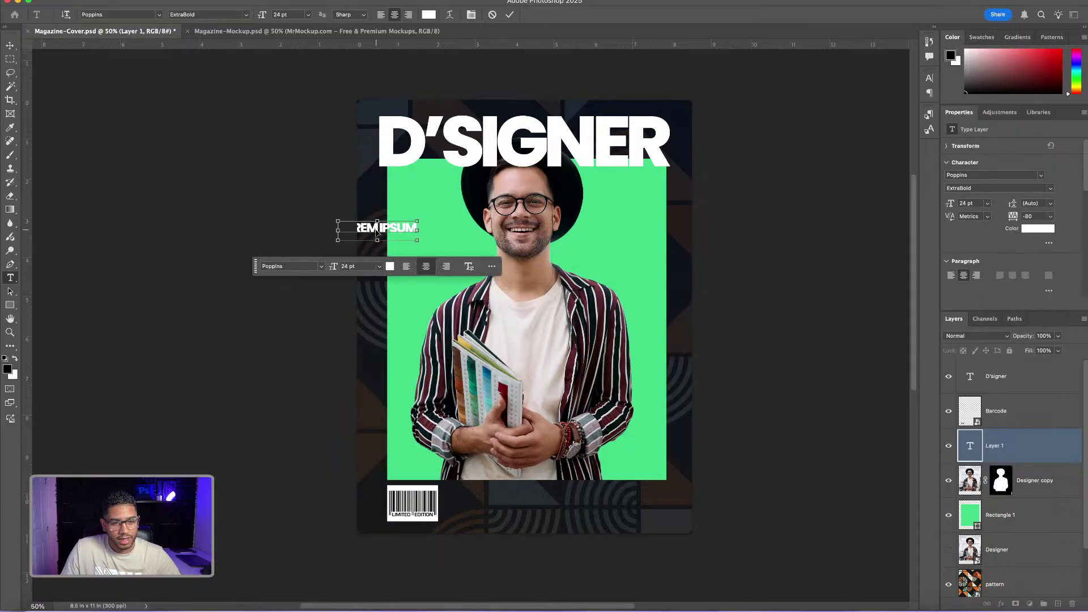
pyautogui.press('super+a')
pyautogui.press('super+v')
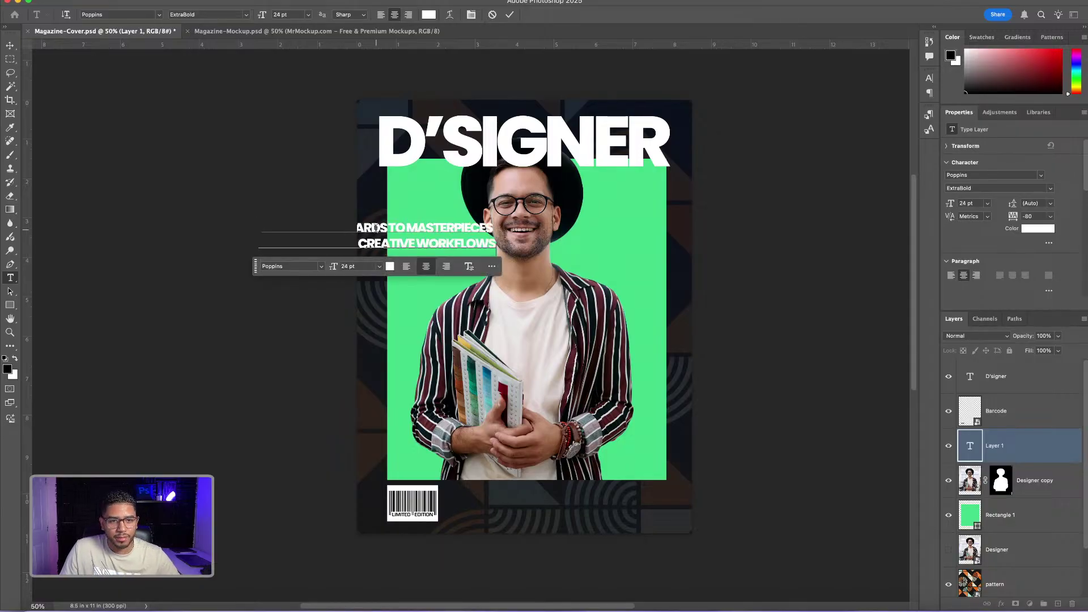
pyautogui.click(10, 46)
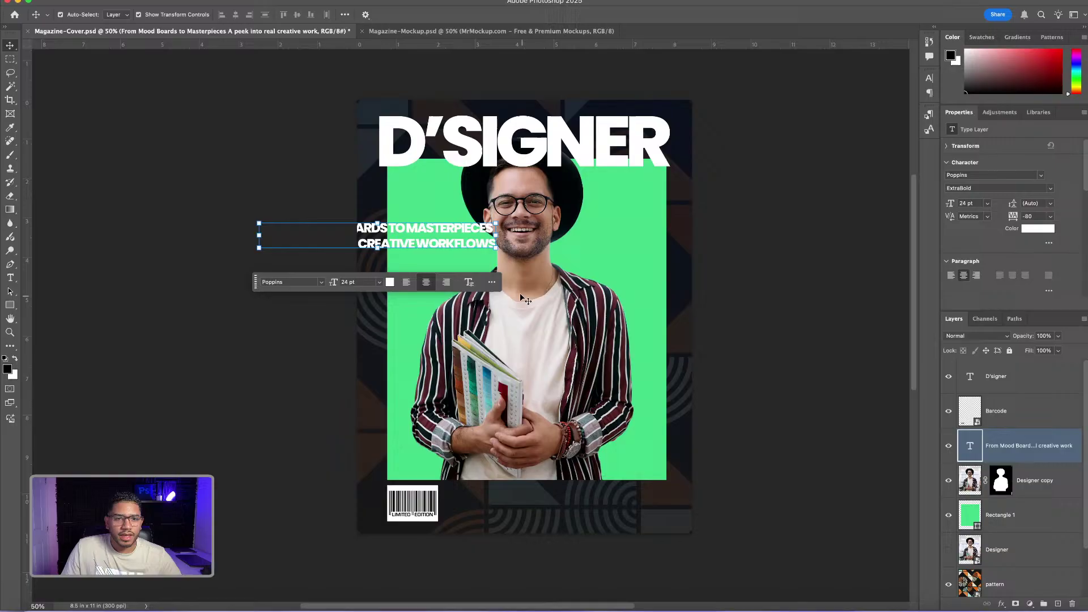
pyautogui.moveTo(406, 227); pyautogui.dragTo(516, 269)
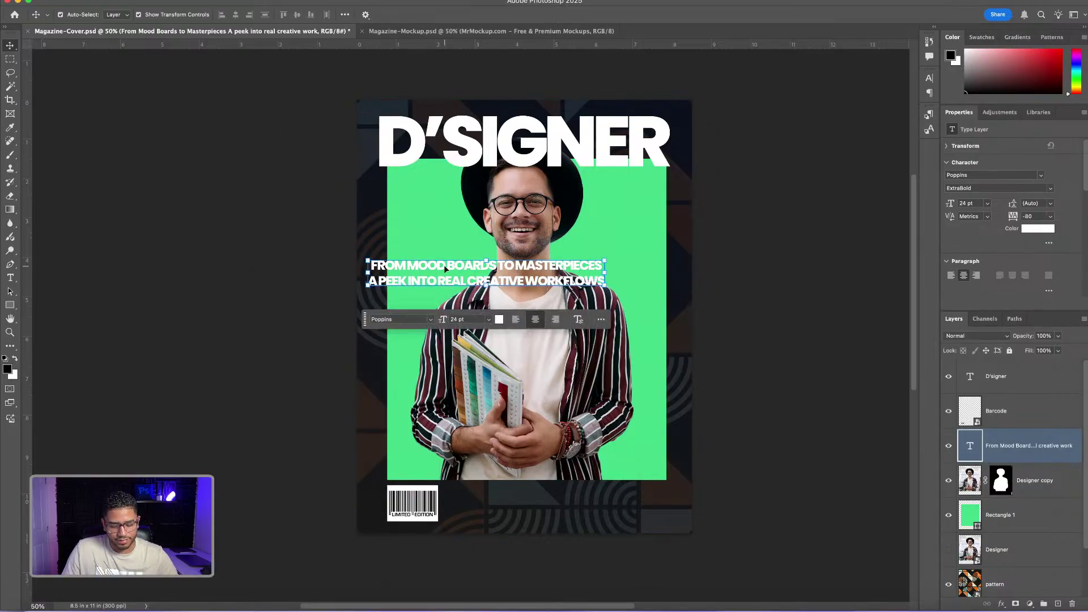
pyautogui.doubleClick(444, 264)
pyautogui.press('super+a')
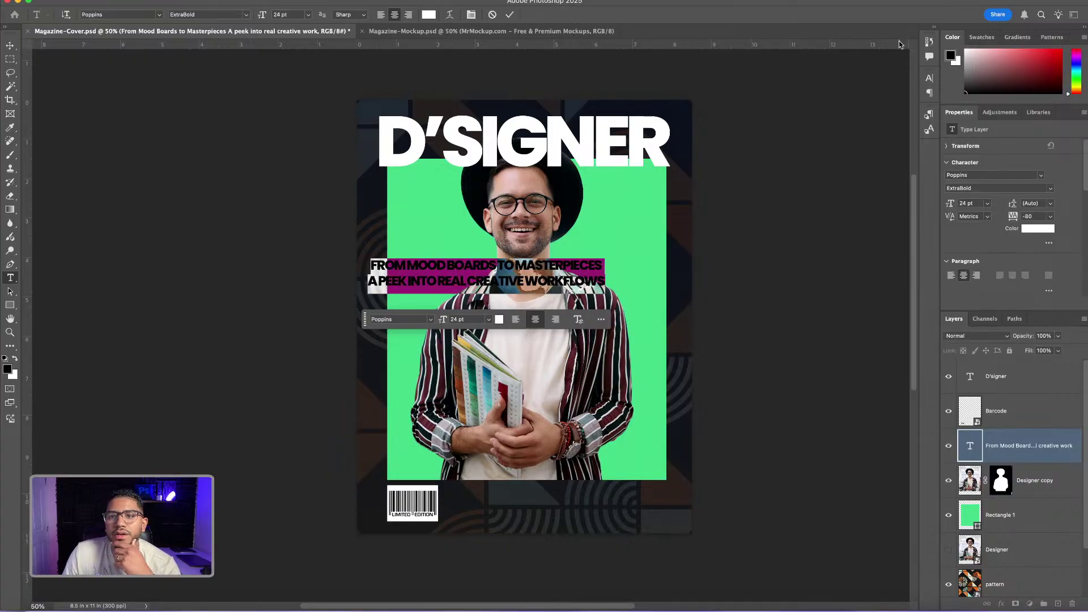
# Set tracking to -10, left-align the headline, and turn off All Caps on its second line.
pyautogui.click(929, 78)
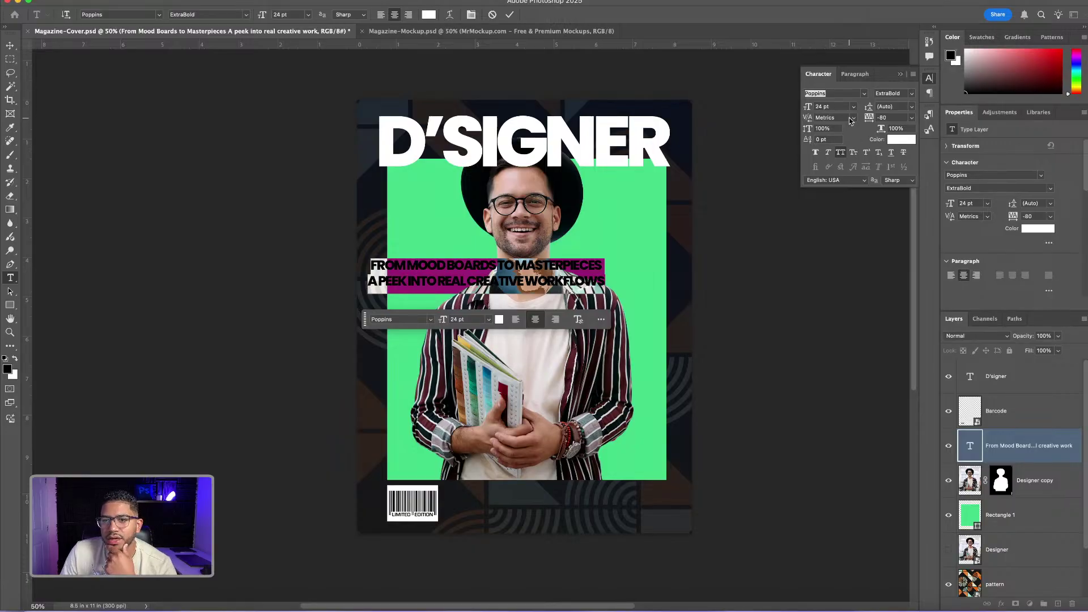
pyautogui.click(888, 117)
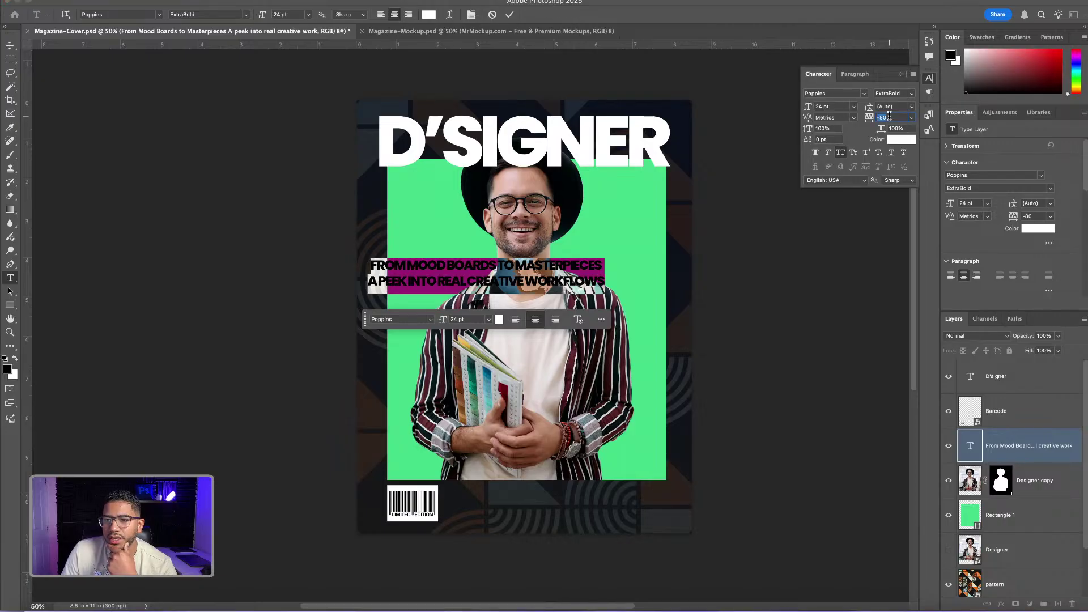
pyautogui.write('-')
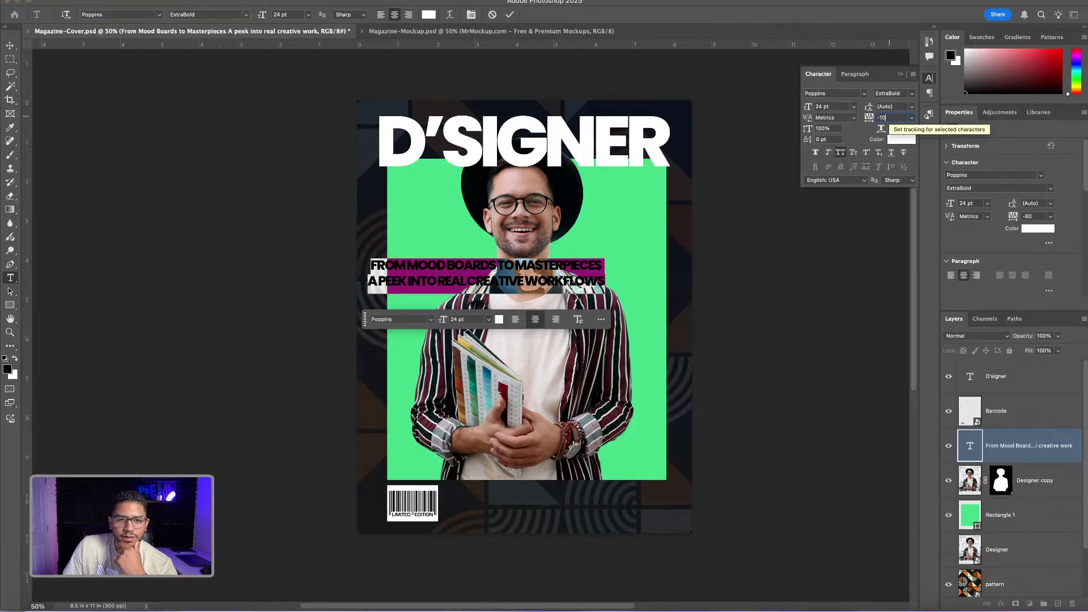
pyautogui.write('10')
pyautogui.press('Return')
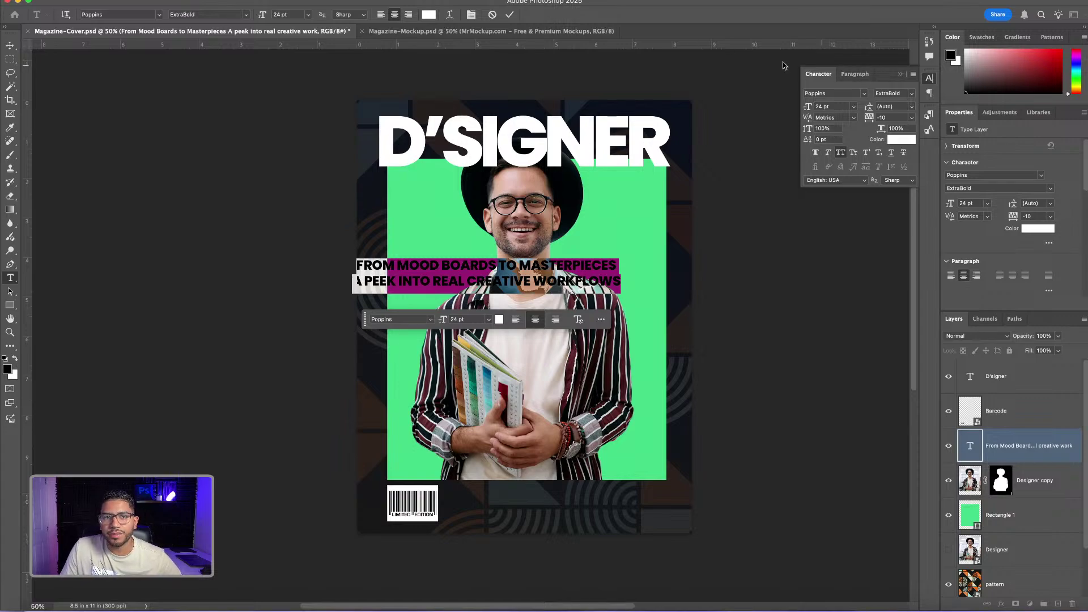
pyautogui.click(381, 16)
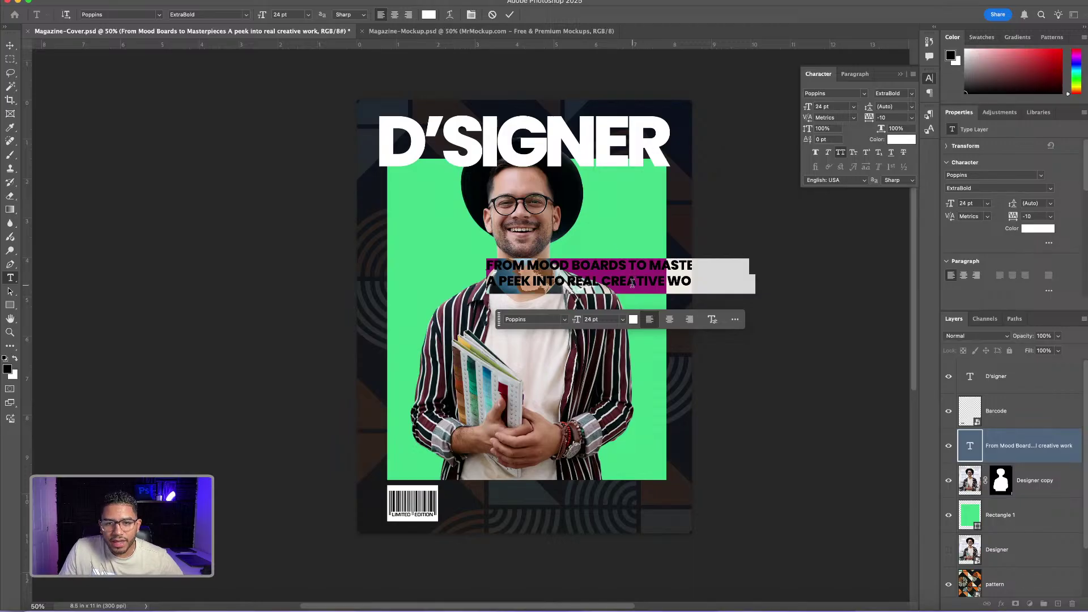
pyautogui.tripleClick(632, 281)
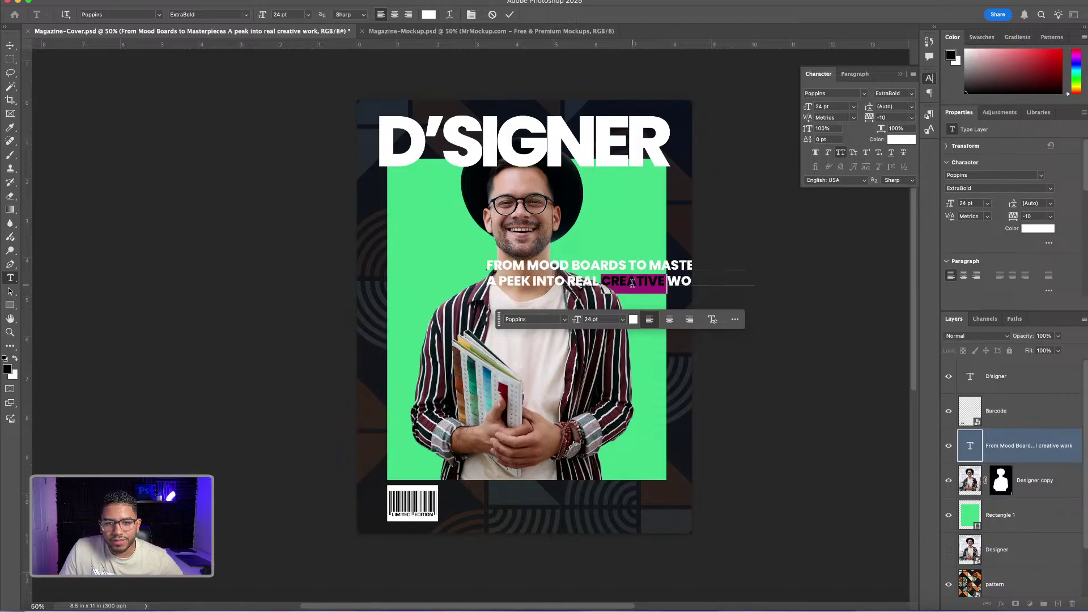
pyautogui.click(840, 152)
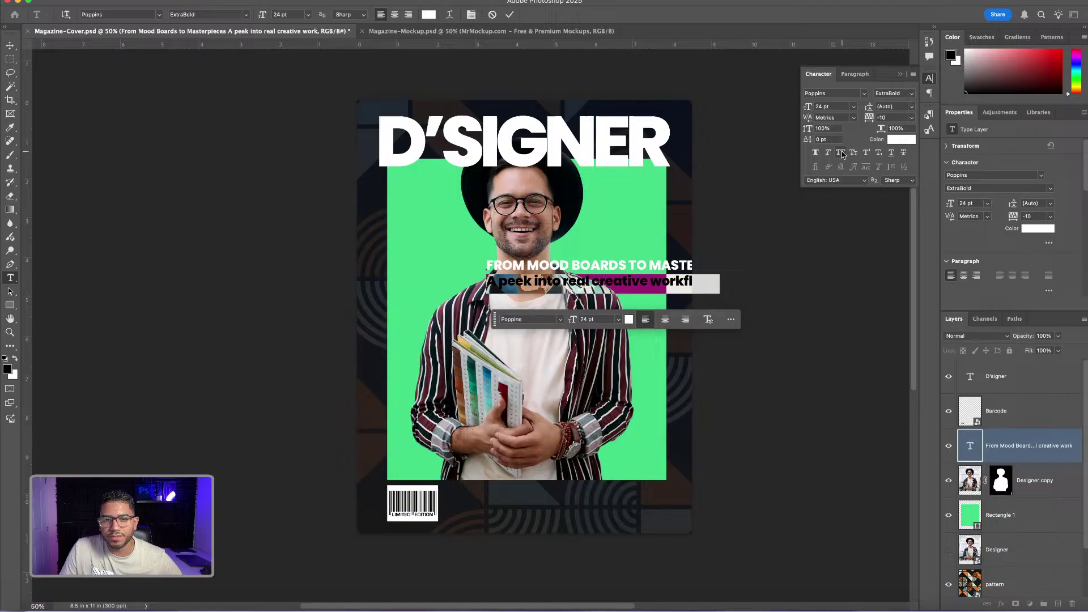
pyautogui.click(911, 94)
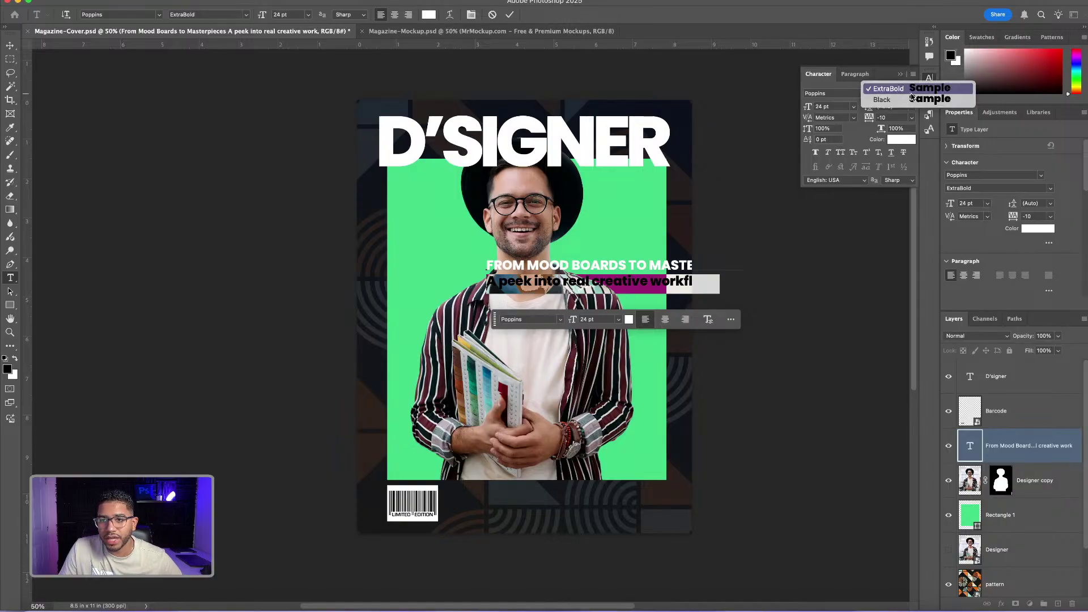
pyautogui.click(839, 95)
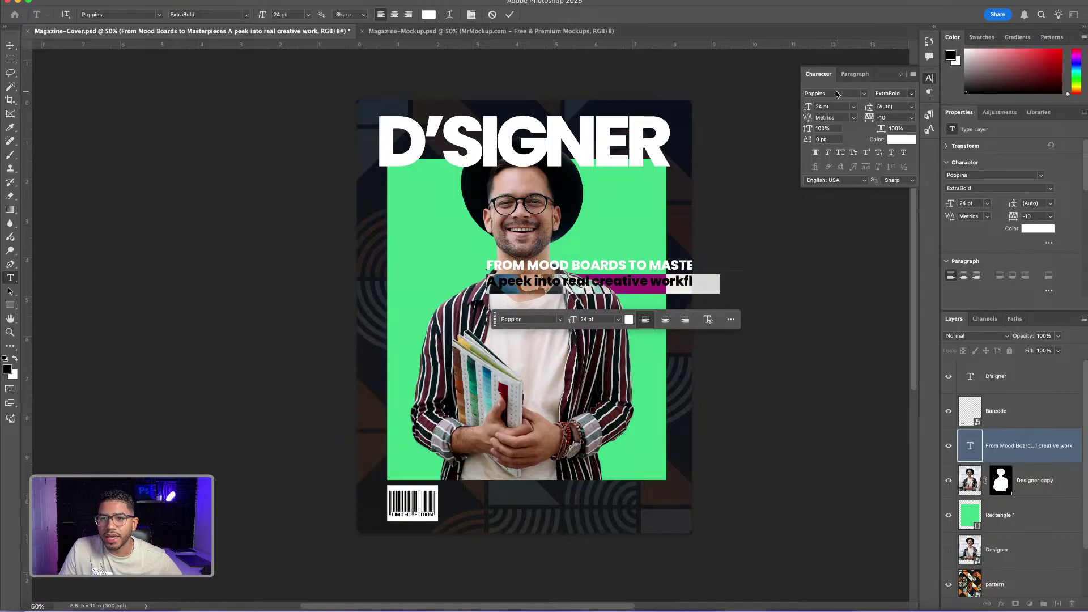
# Change the second line's font to Barlow with Medium weight.
pyautogui.click(865, 94)
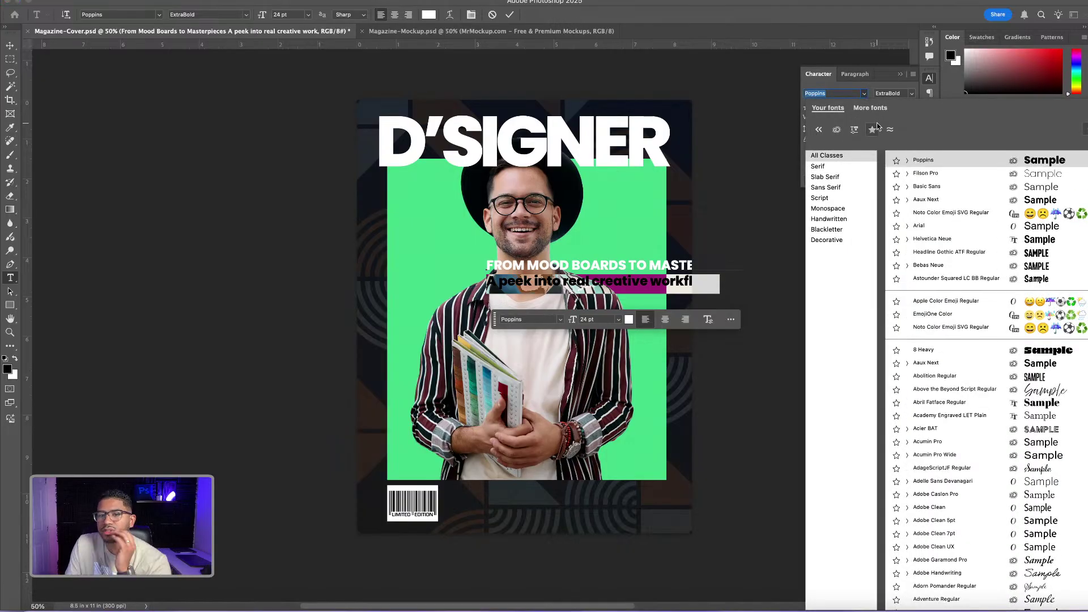
pyautogui.click(926, 187)
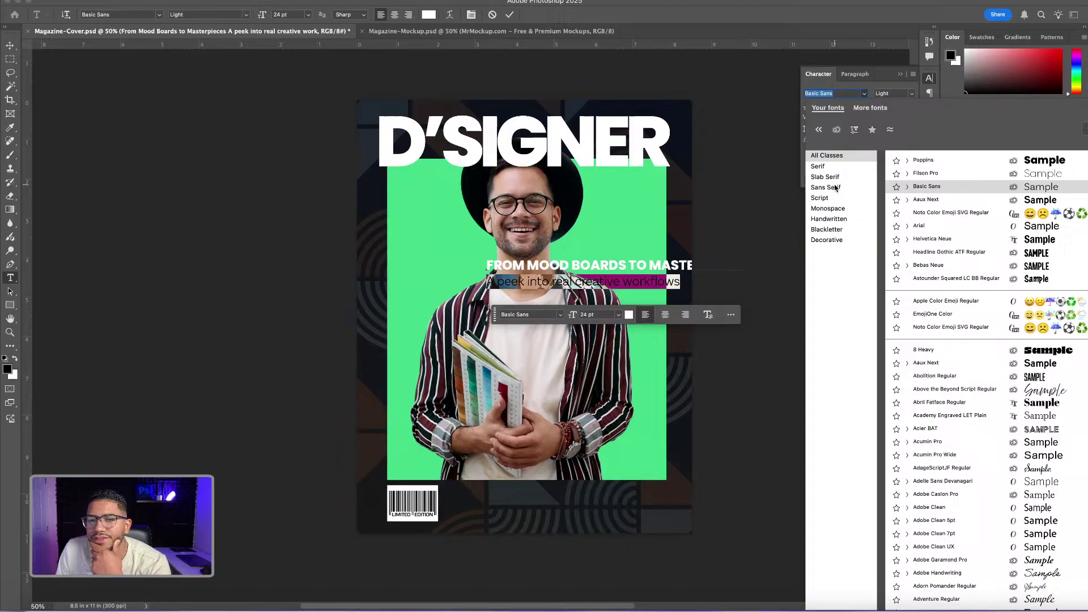
pyautogui.click(834, 190)
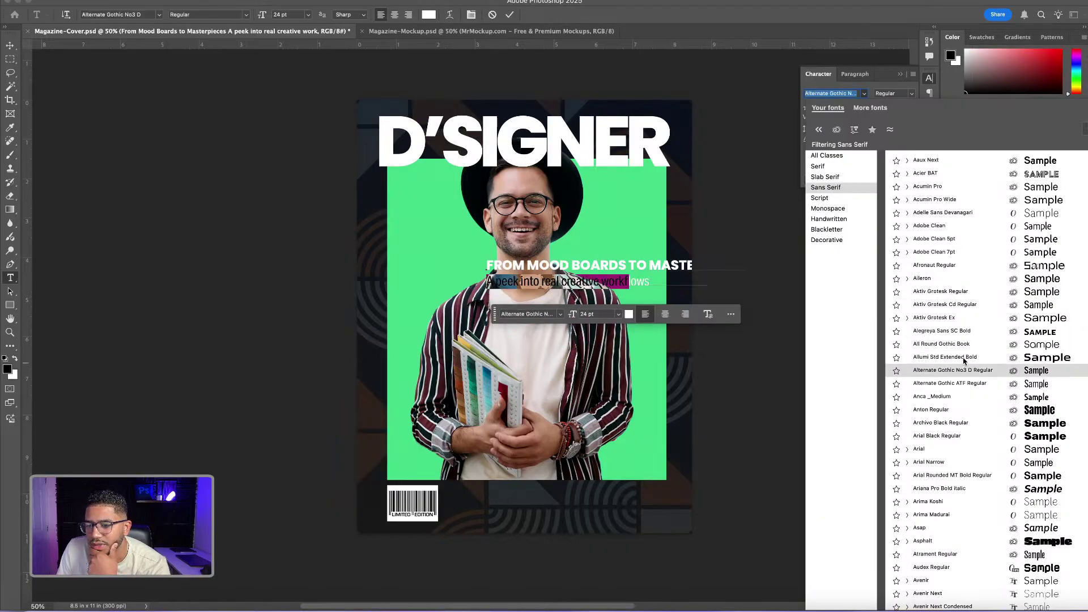
pyautogui.scroll(-10, 966, 359)
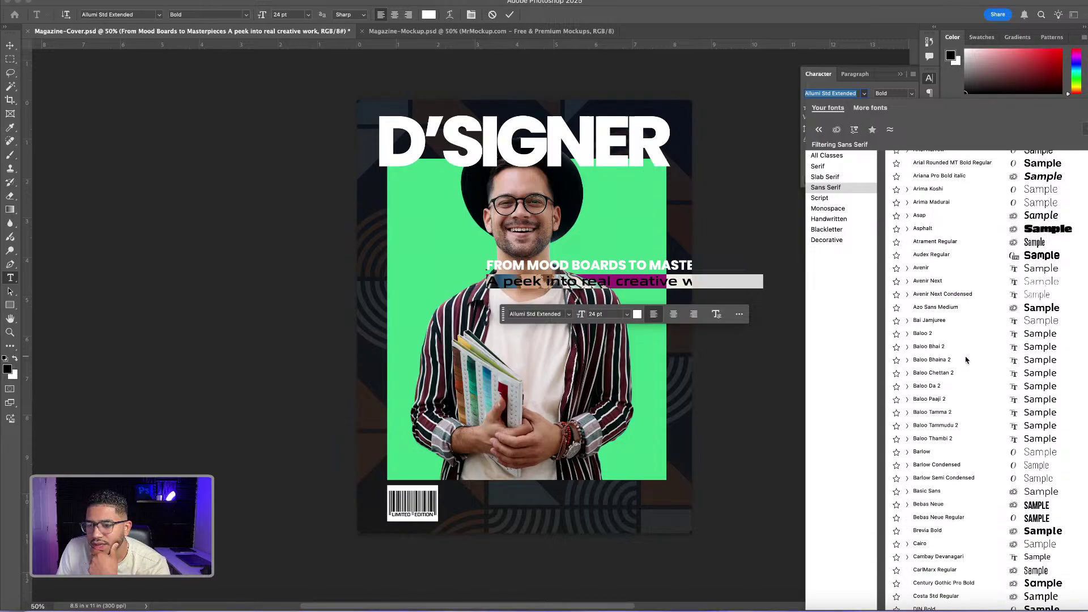
pyautogui.scroll(-2, 966, 360)
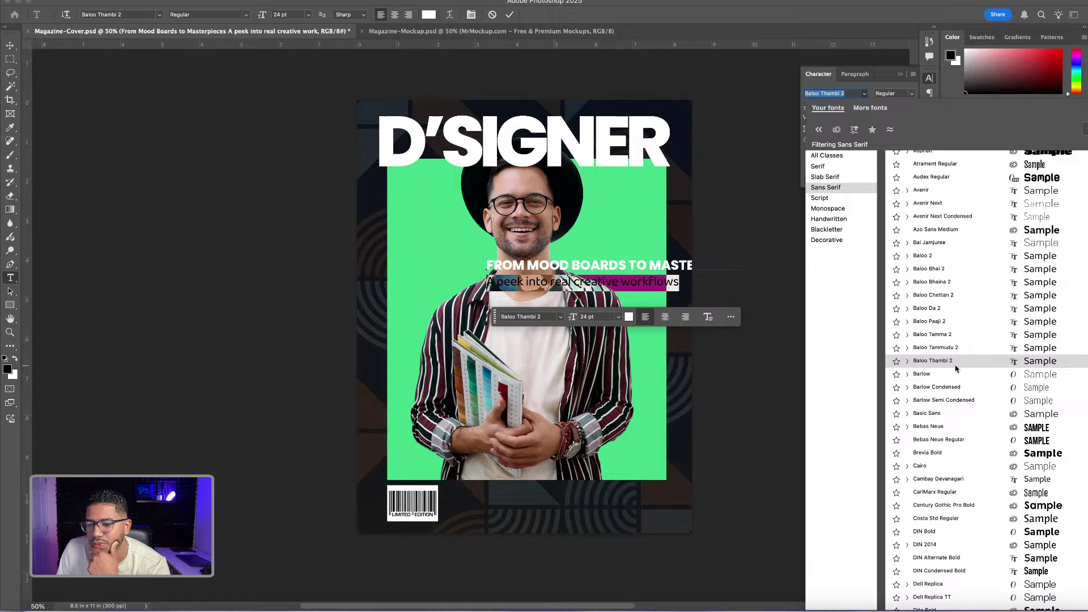
pyautogui.click(944, 378)
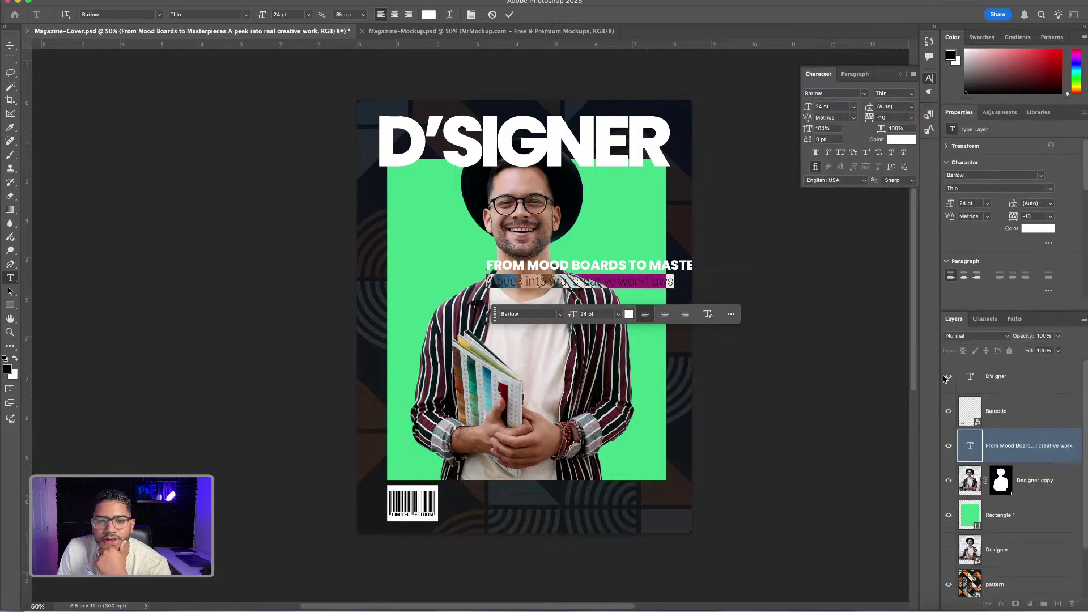
pyautogui.click(911, 94)
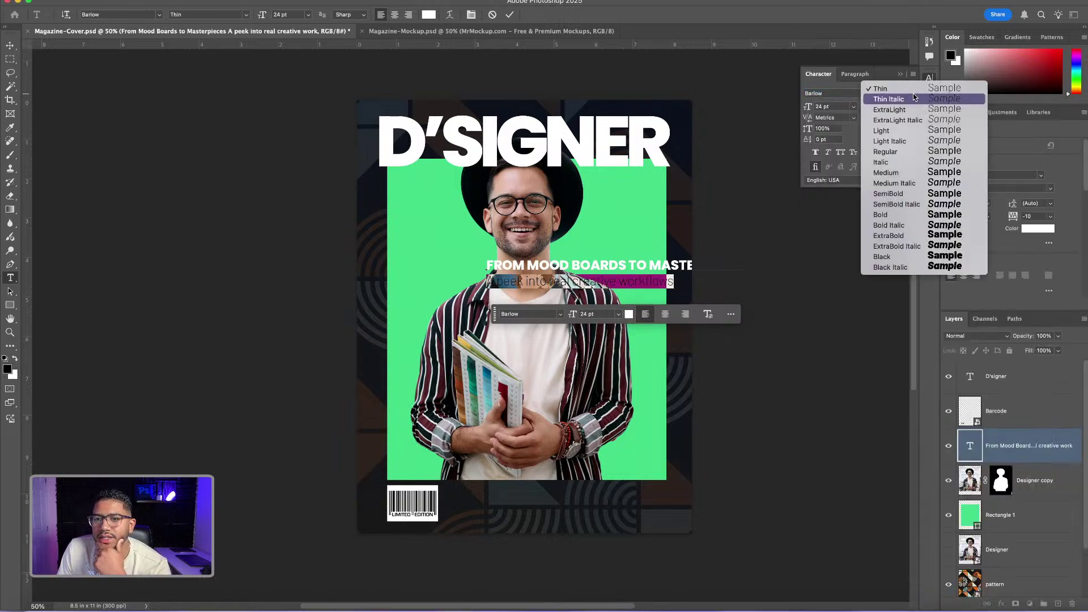
pyautogui.click(899, 172)
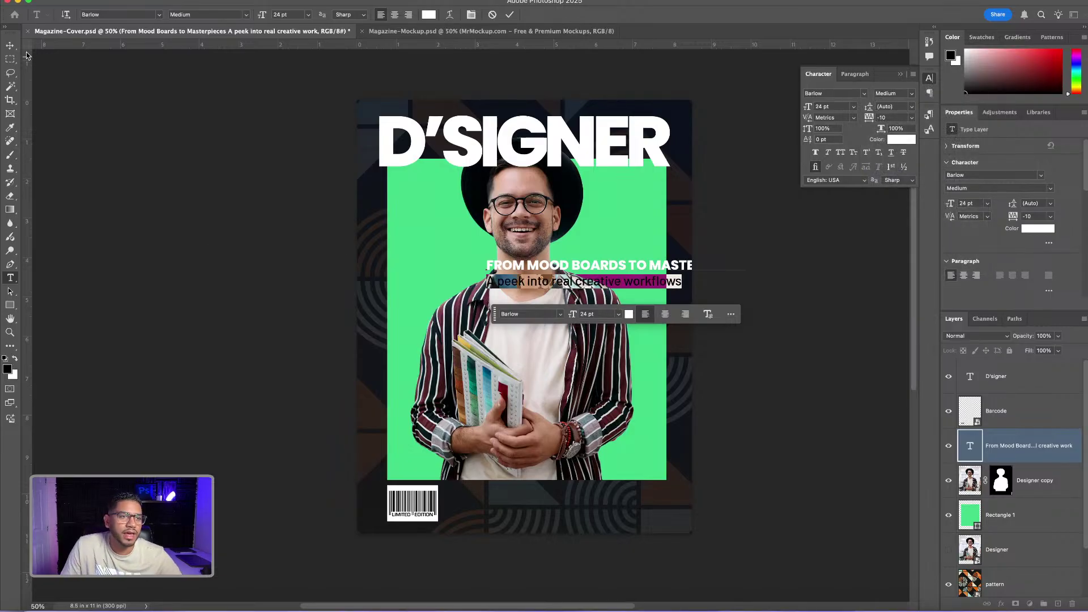
pyautogui.click(10, 46)
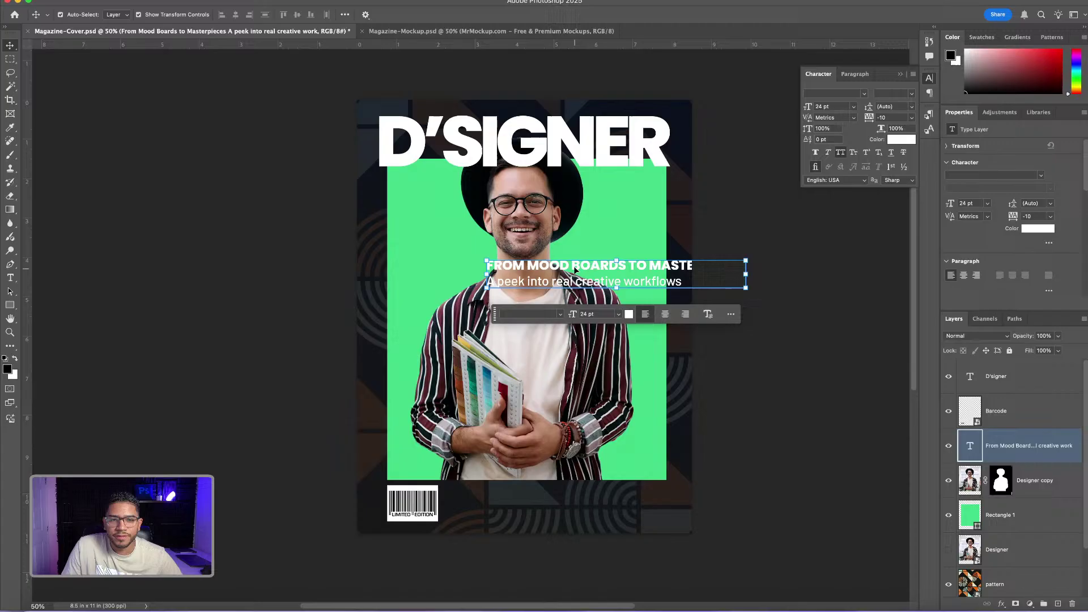
# Move the tagline left onto the green rectangle and shrink it to about 72%, 4.75 in wide.
pyautogui.moveTo(575, 266); pyautogui.dragTo(457, 250)
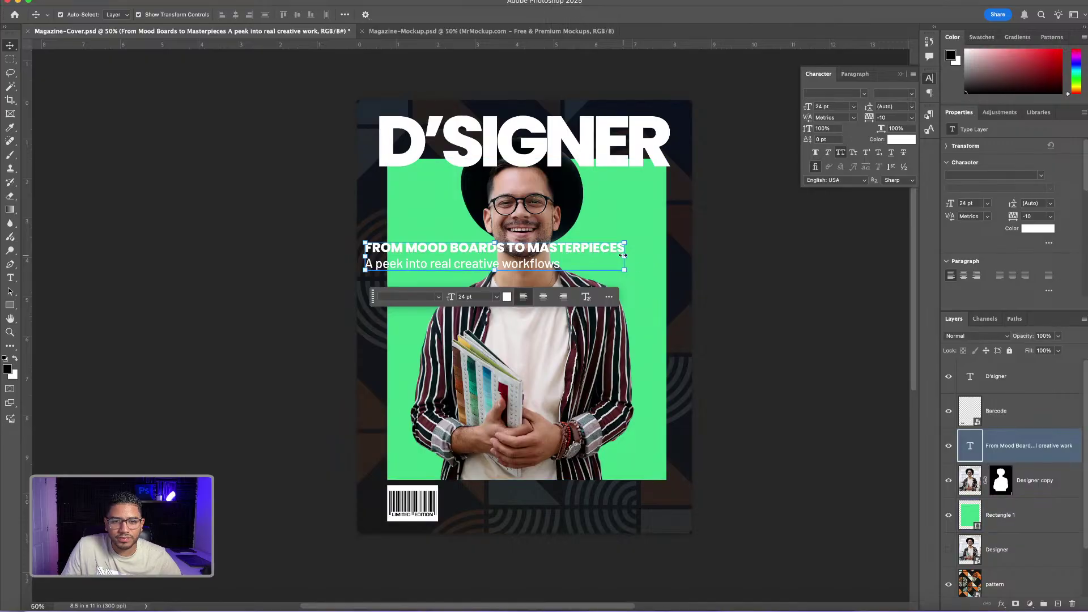
pyautogui.moveTo(623, 255); pyautogui.dragTo(551, 257)
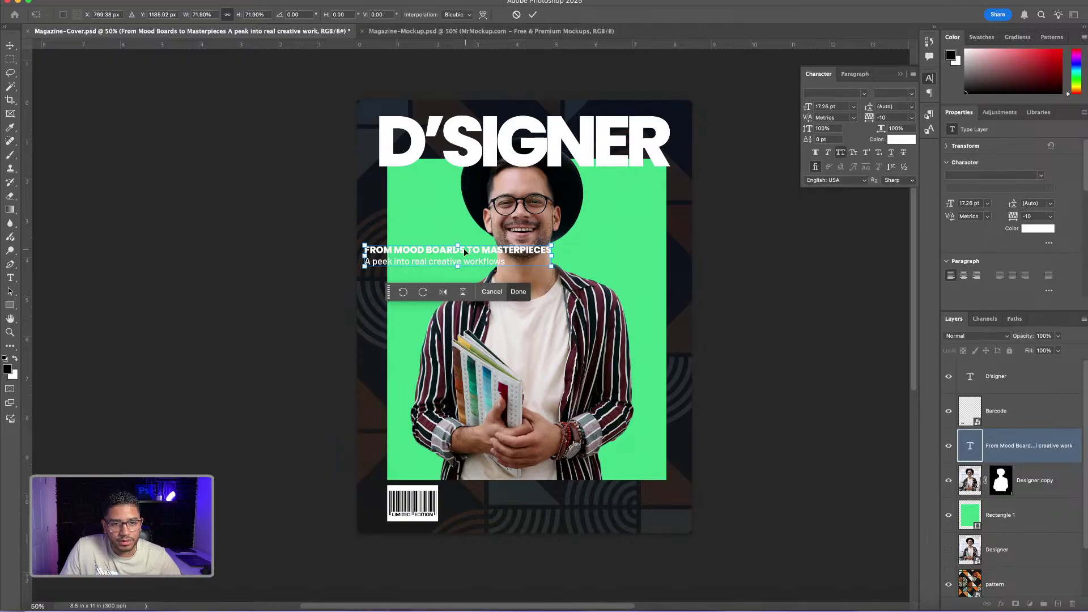
pyautogui.click(10, 45)
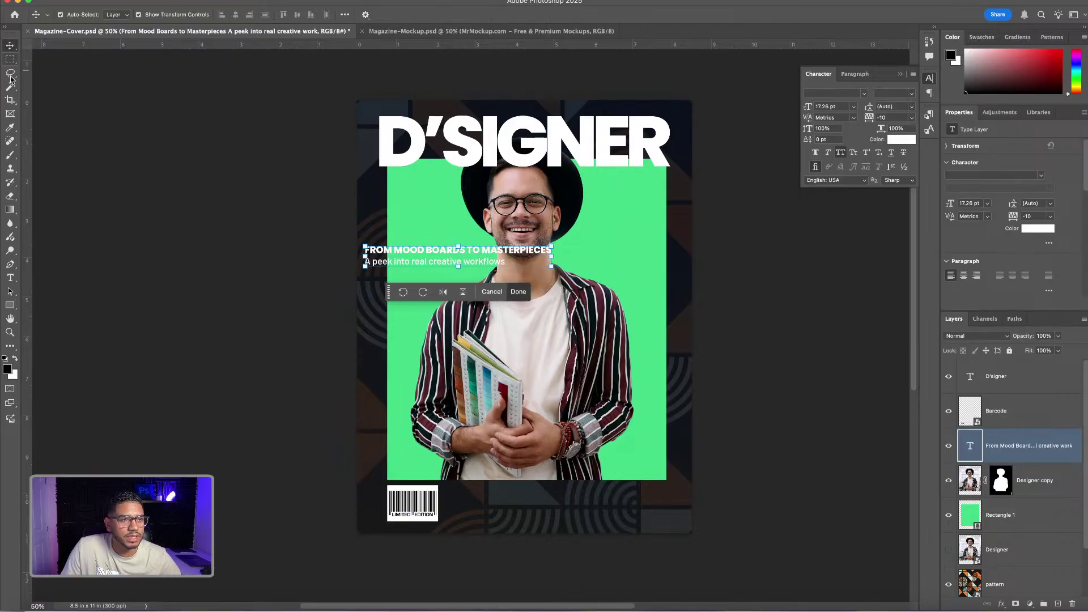
# Break the headline after 'FROM MOOD BOARDS' and the subtitle after 'A peek into real'.
pyautogui.click(10, 278)
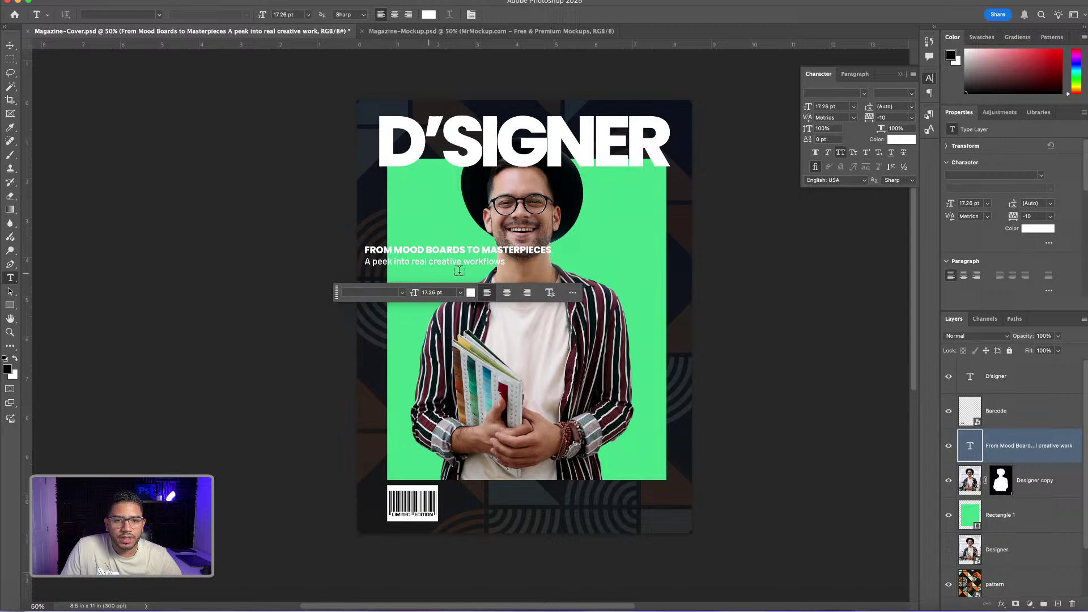
pyautogui.click(467, 247)
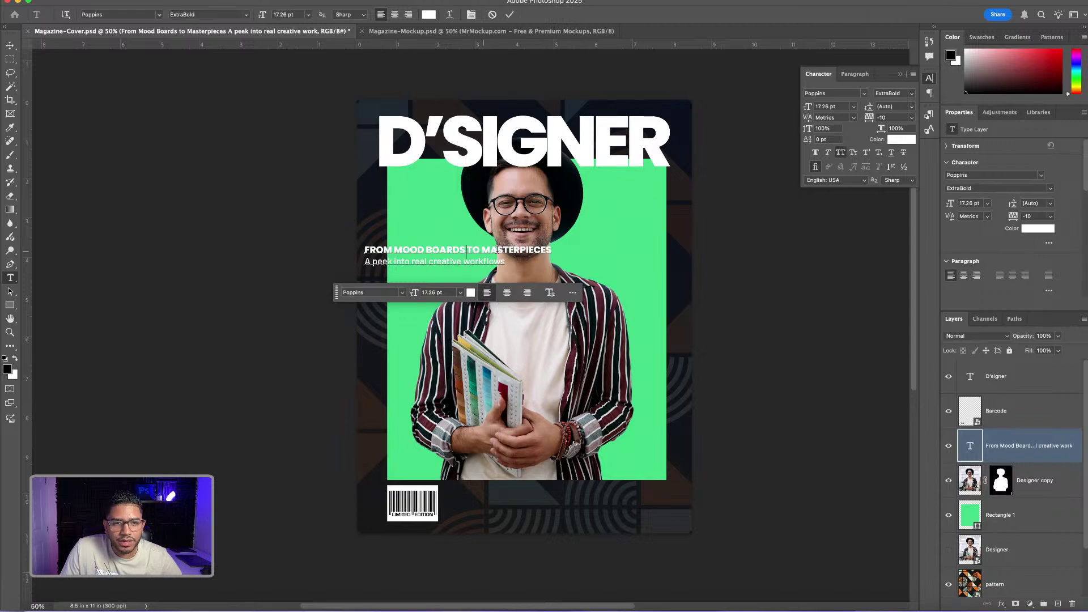
pyautogui.press('Delete')
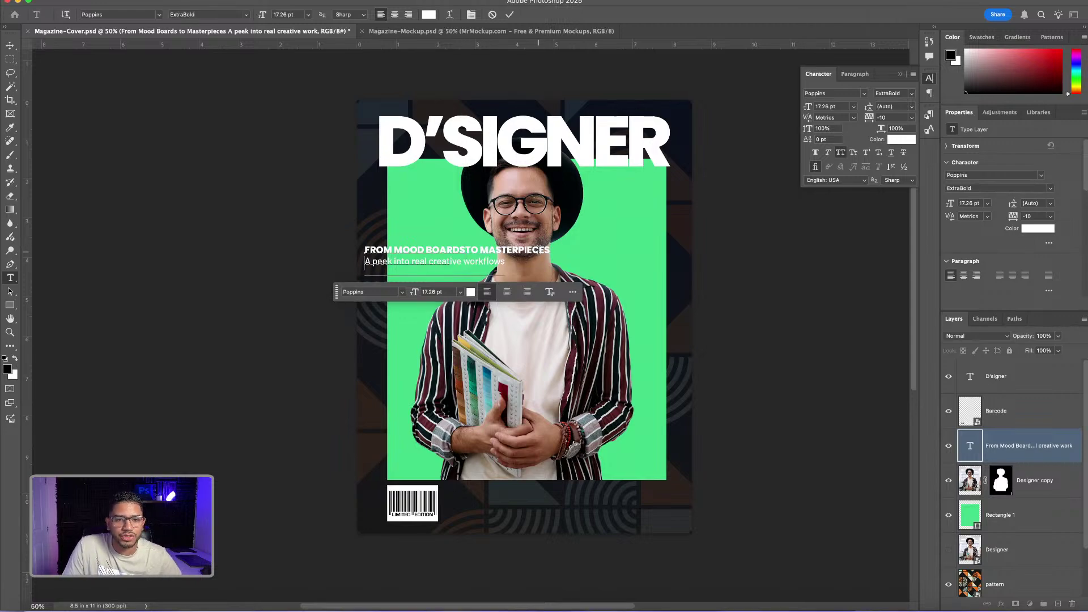
pyautogui.press('Return')
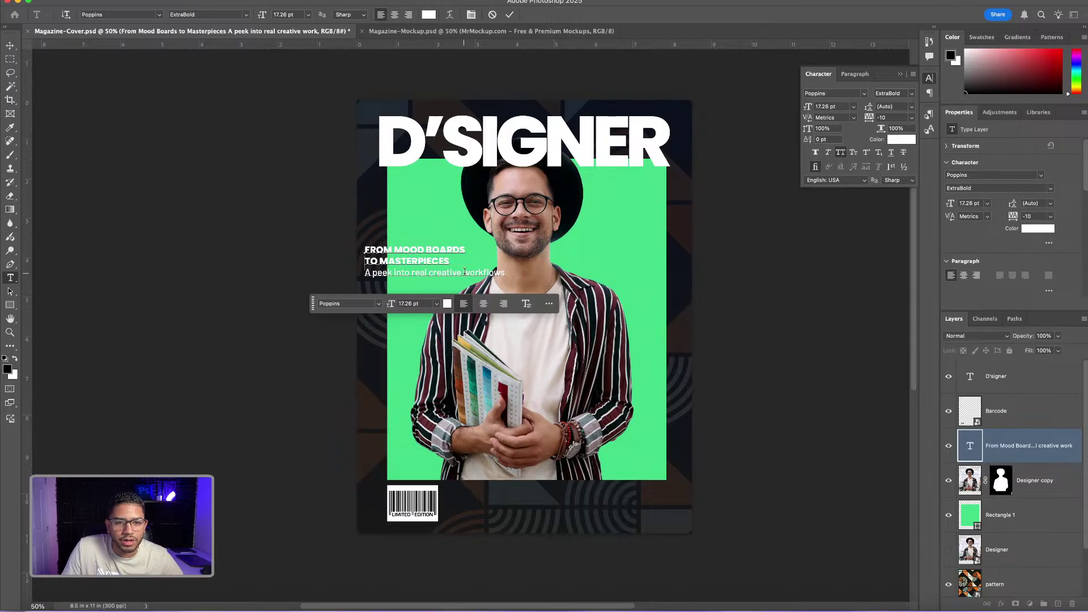
pyautogui.click(466, 272)
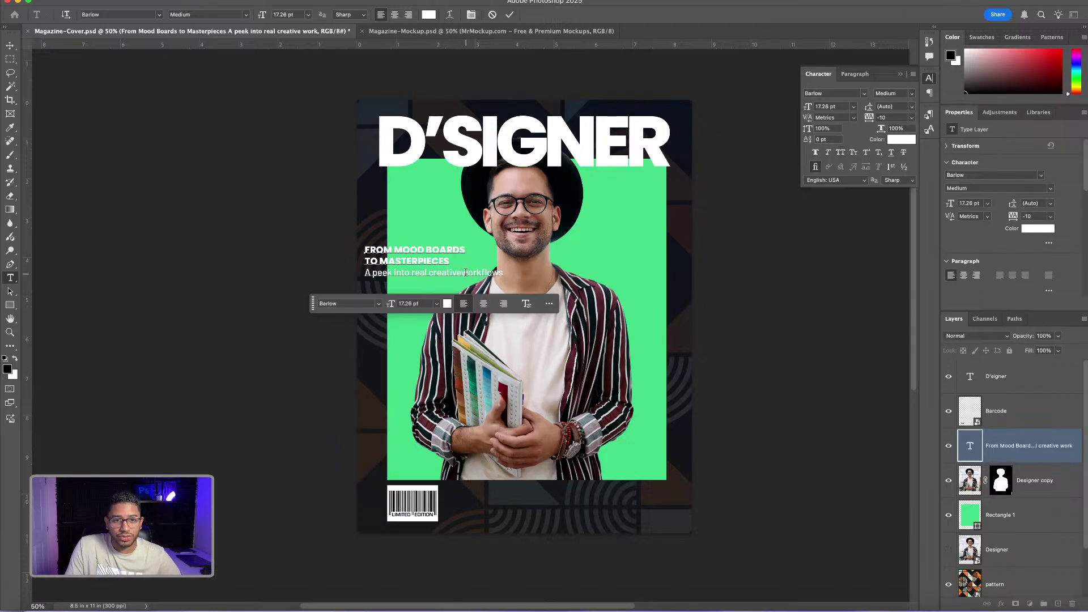
pyautogui.click(426, 272)
pyautogui.press('Return')
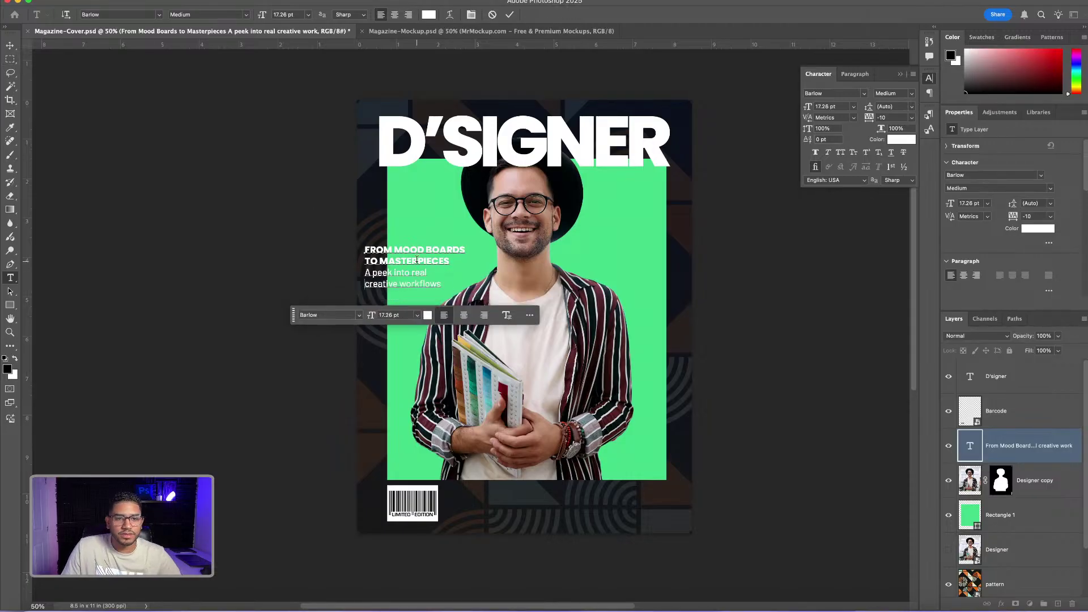
# Set the text block's leading to 18.55 pt and nudge it down and right.
pyautogui.press('super+a')
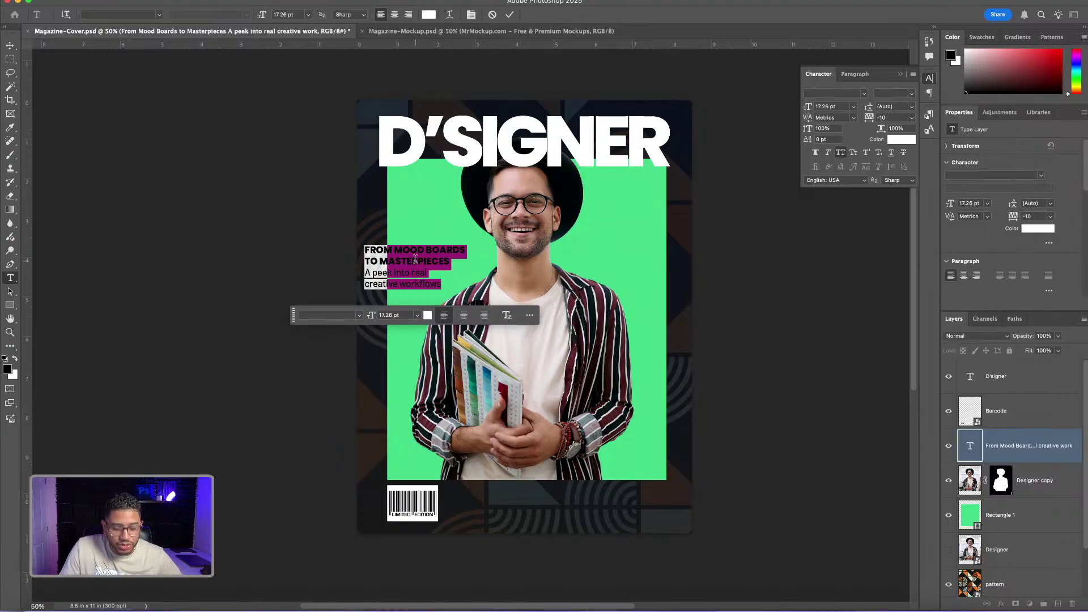
pyautogui.hotkey('alt', 'Up')
pyautogui.hotkey('alt', 'Up')
pyautogui.hotkey('alt', 'Up')
pyautogui.hotkey('alt', 'Up')
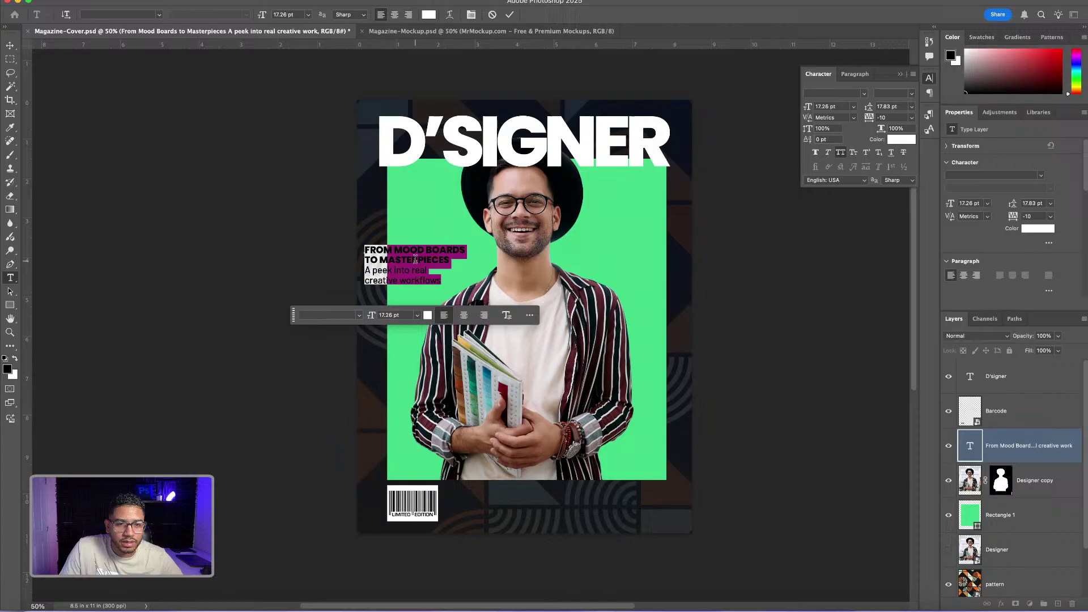
pyautogui.hotkey('alt', 'Down')
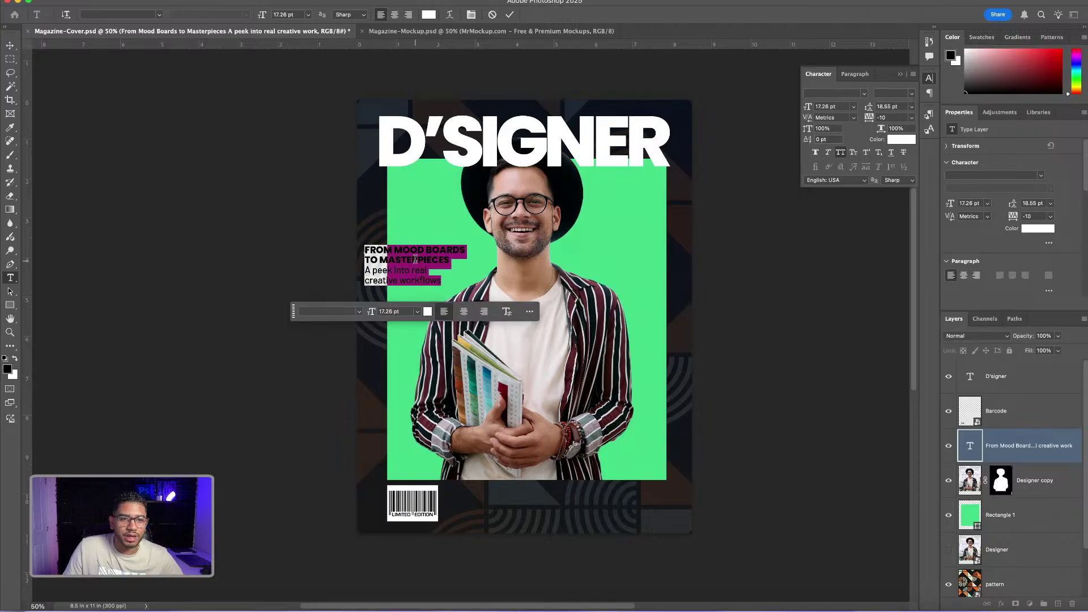
pyautogui.click(11, 46)
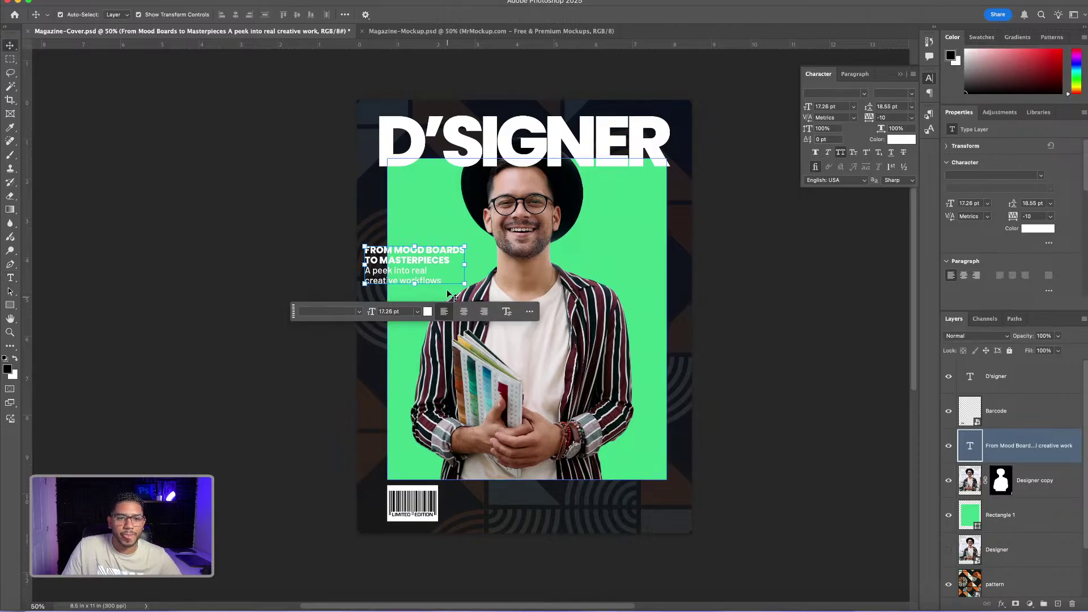
pyautogui.moveTo(396, 257); pyautogui.dragTo(401, 263)
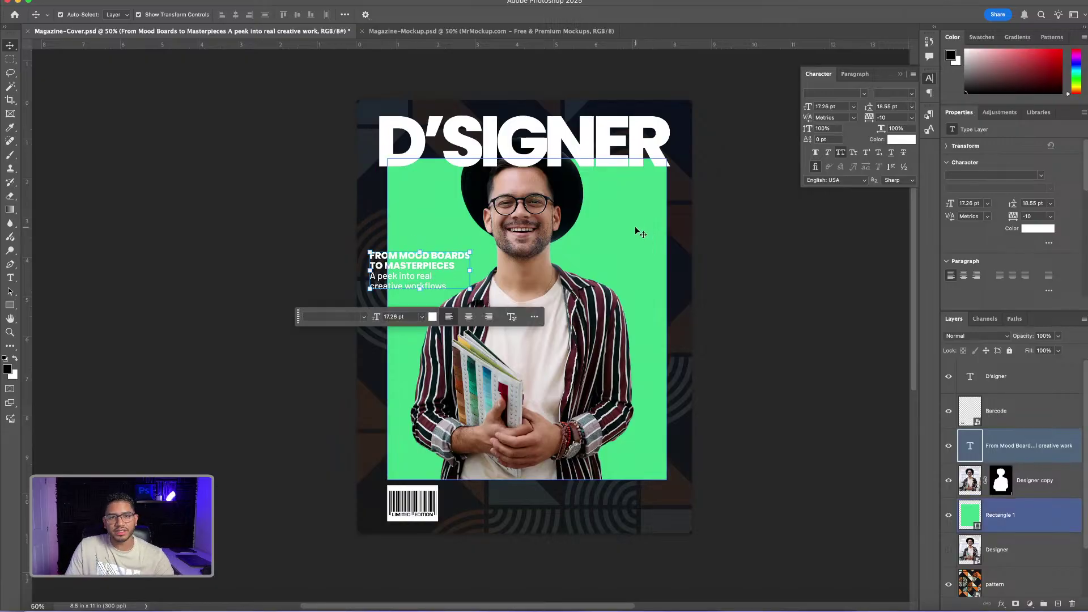
# Change the rectangle's fill to #2fbc71 and drag a duplicate of the tagline lower down.
pyautogui.click(635, 227)
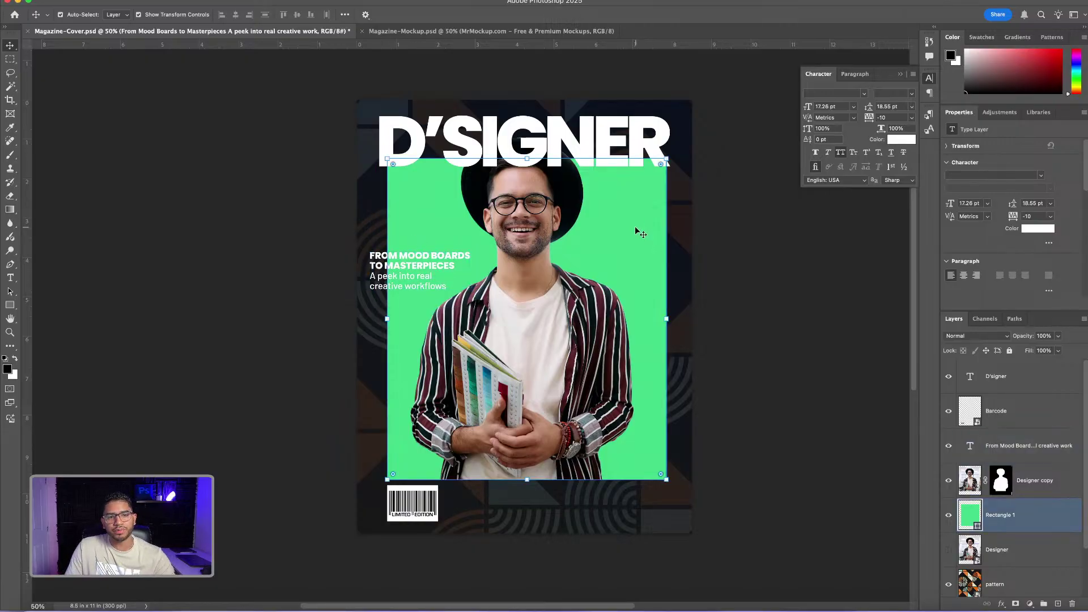
pyautogui.doubleClick(971, 517)
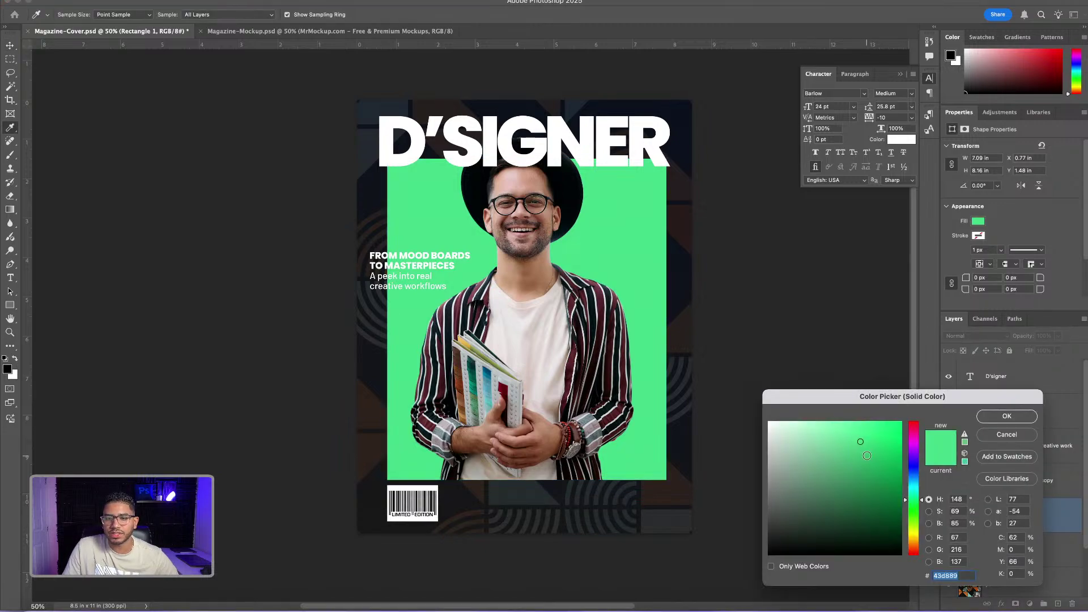
pyautogui.click(867, 453)
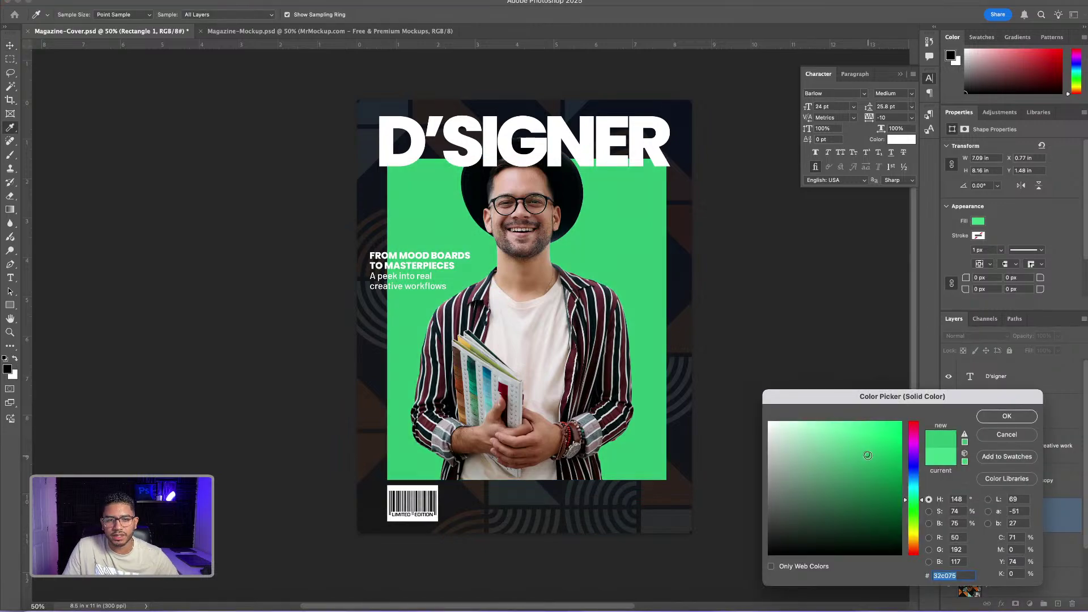
pyautogui.click(868, 456)
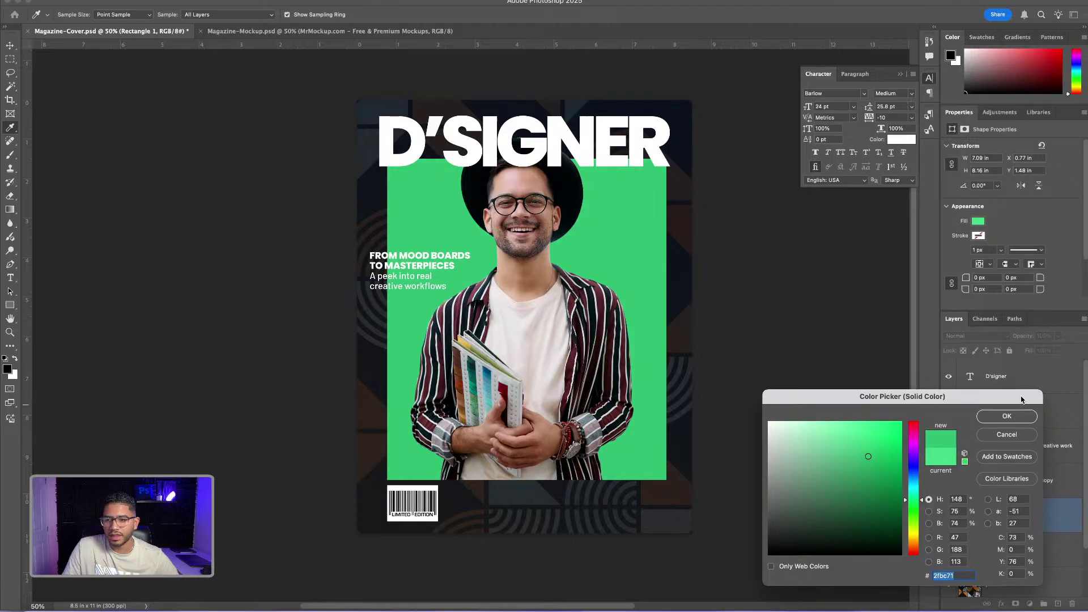
pyautogui.click(998, 417)
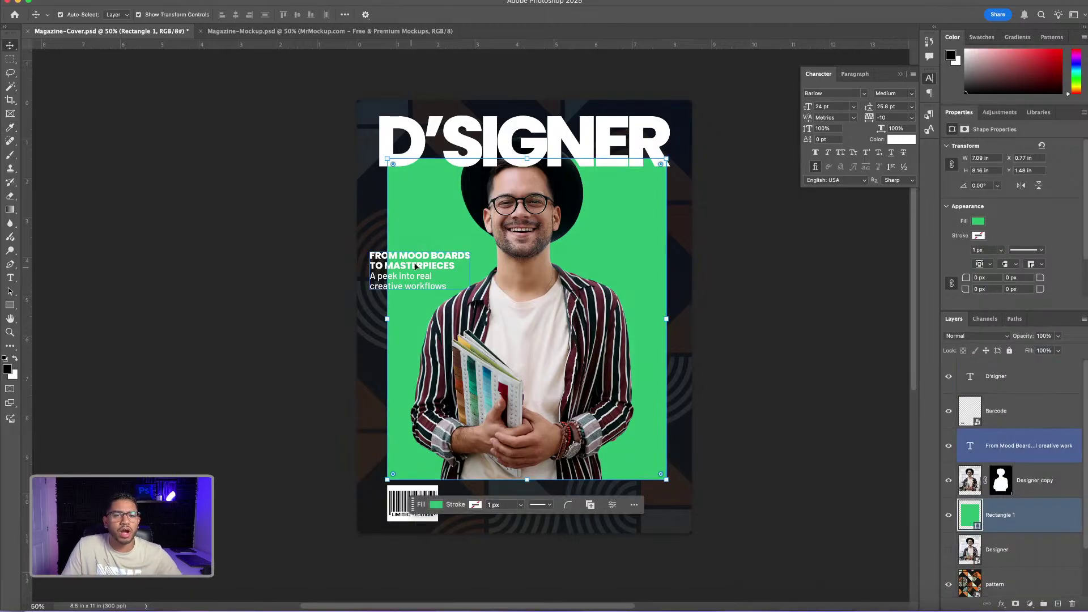
pyautogui.click(417, 286)
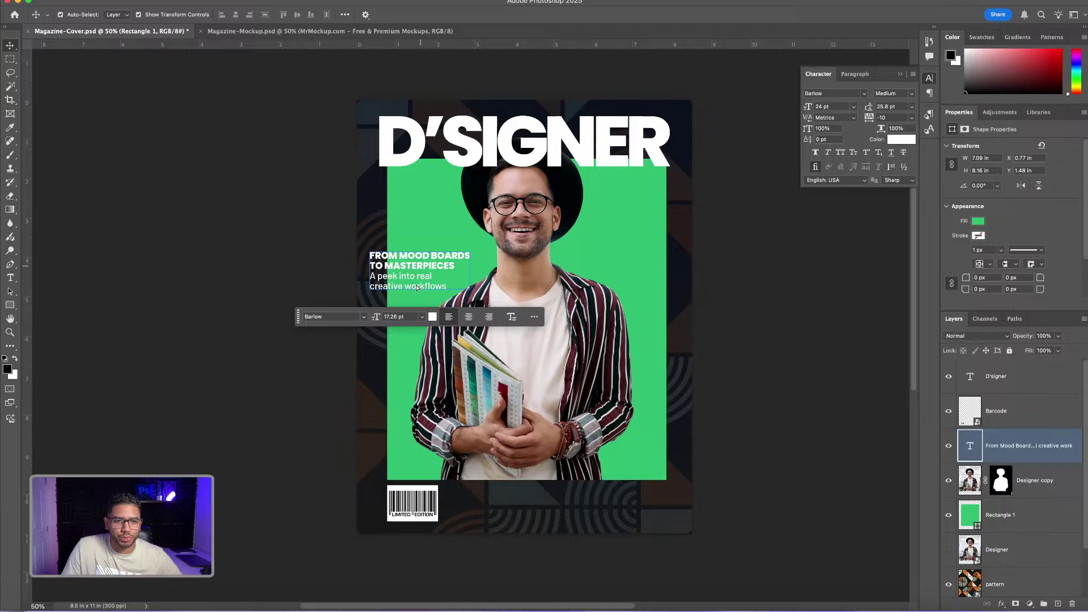
pyautogui.moveTo(417, 286); pyautogui.dragTo(417, 381)
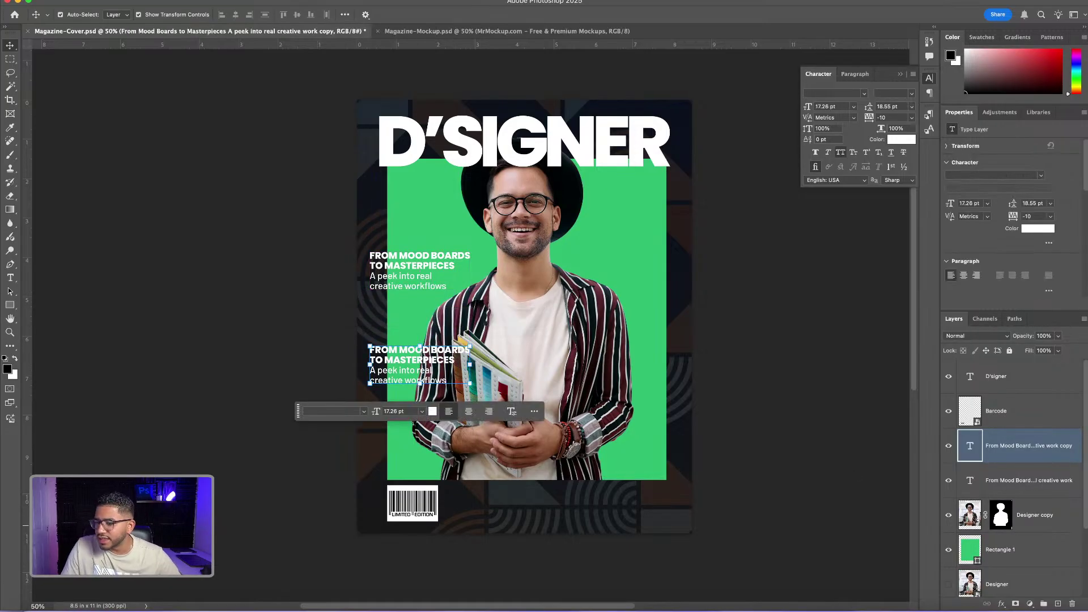
# Replace the copied headline with COLOR TRENDS YOU'LL ACTUALLY USE, breaking the line after COLOR TRENDS.
pyautogui.click(417, 380)
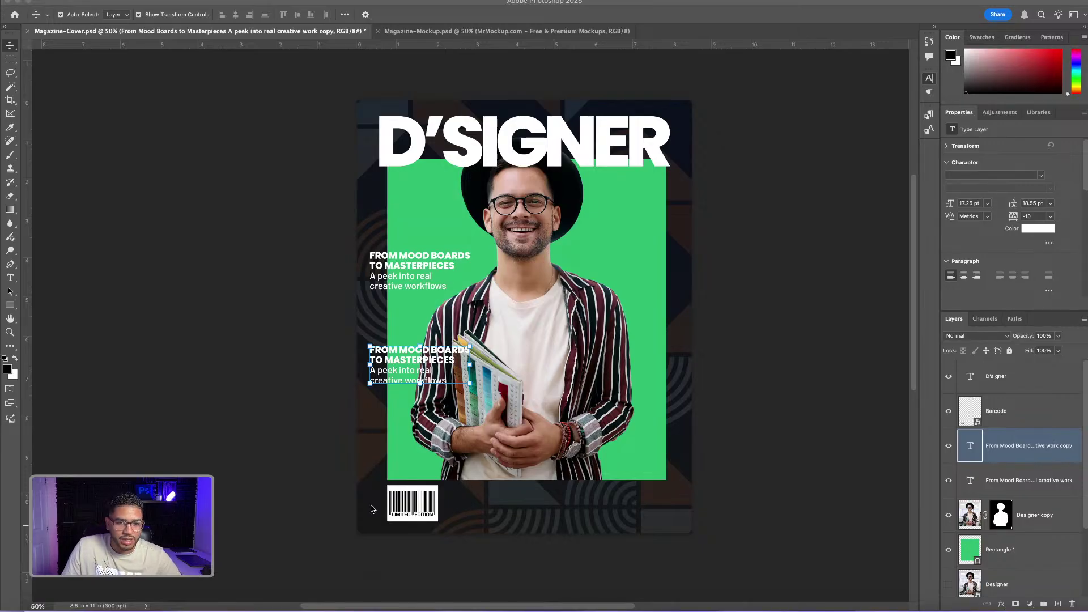
pyautogui.click(440, 360)
pyautogui.doubleClick(441, 360)
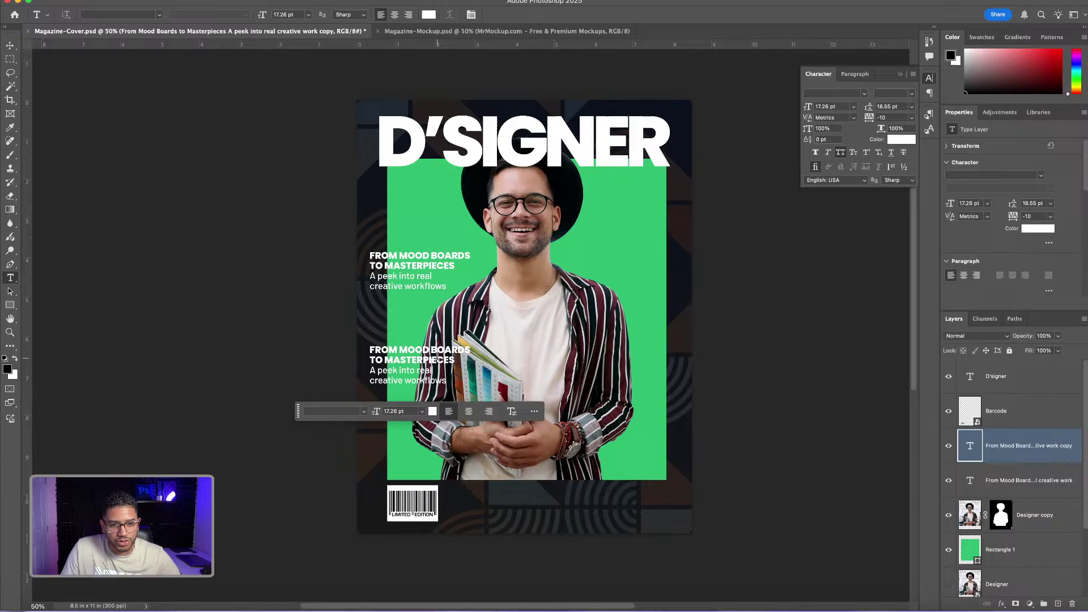
pyautogui.moveTo(455, 359); pyautogui.dragTo(368, 347)
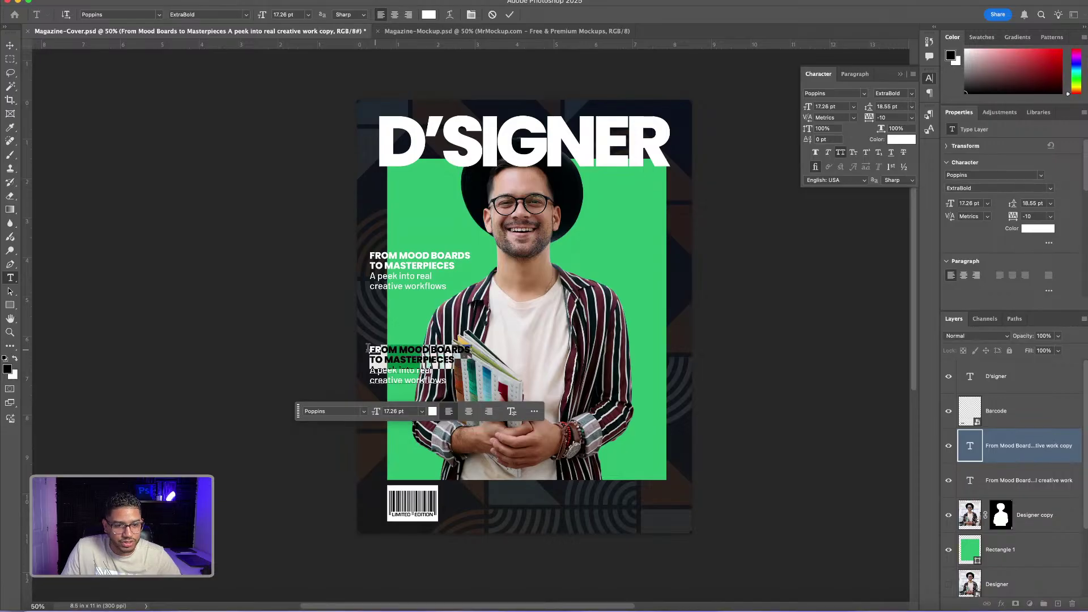
pyautogui.write("COLOR TRENDS YOU'LL ACTUALLY USE")
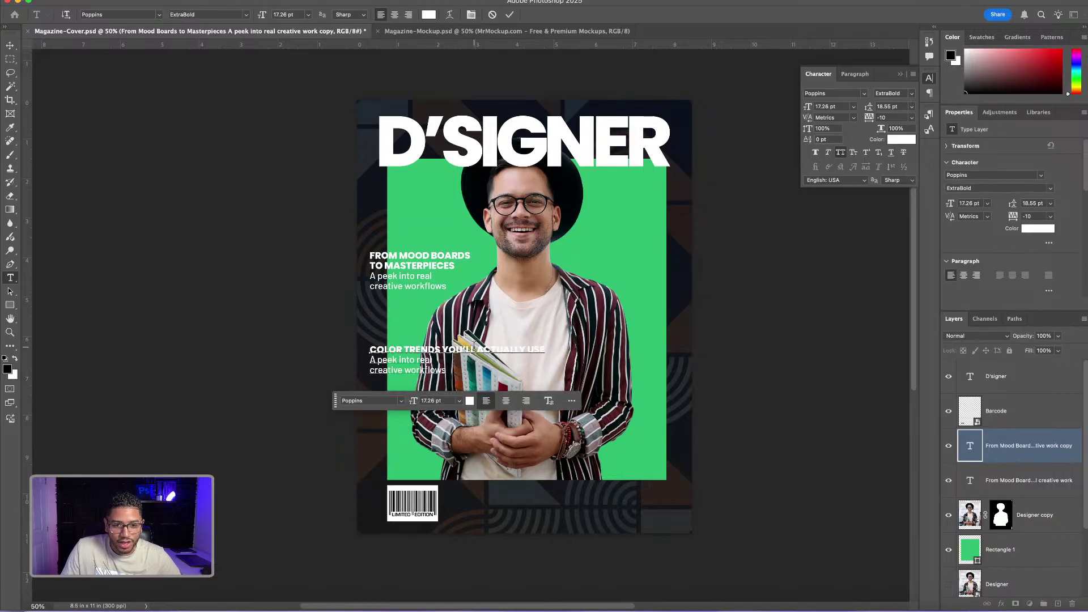
pyautogui.click(442, 349)
pyautogui.press('Return')
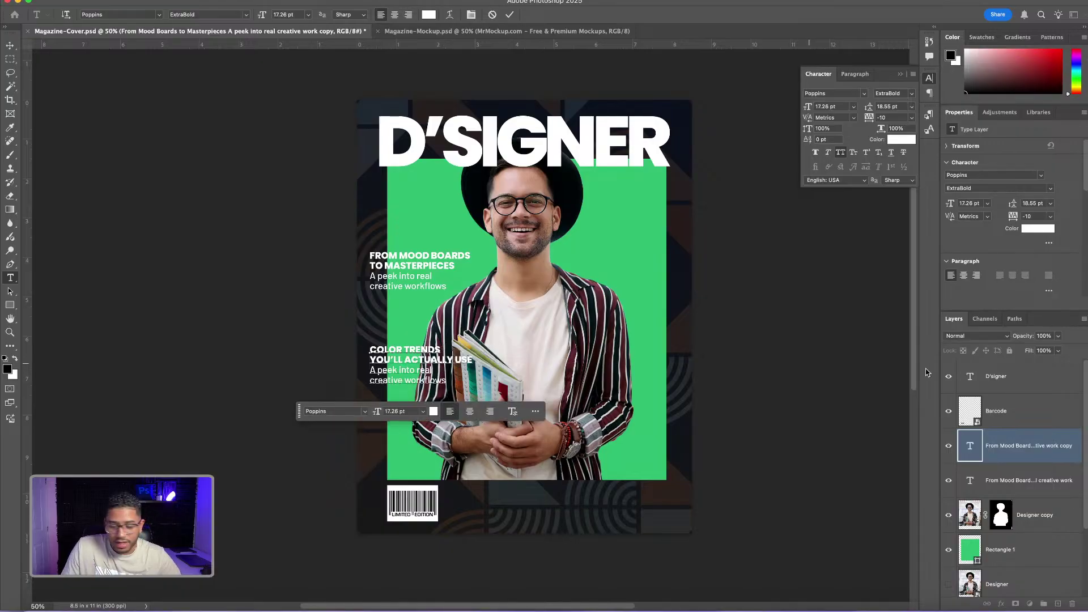
pyautogui.press('Escape')
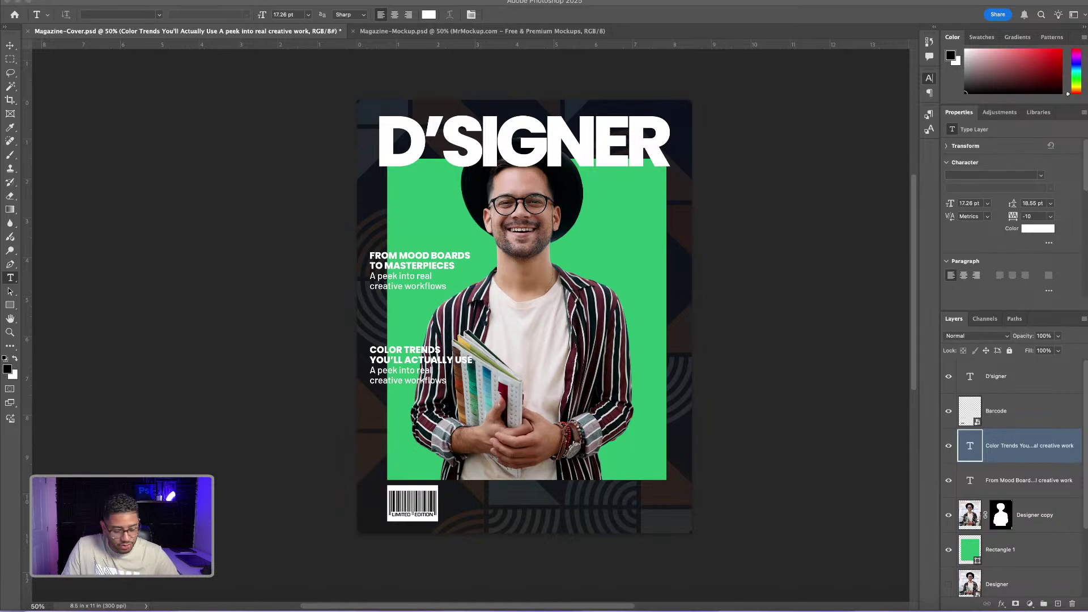
# Replace the subtitle with '2025's palette decoded by real designers', breaking the line after 'decoded'.
pyautogui.click(413, 379)
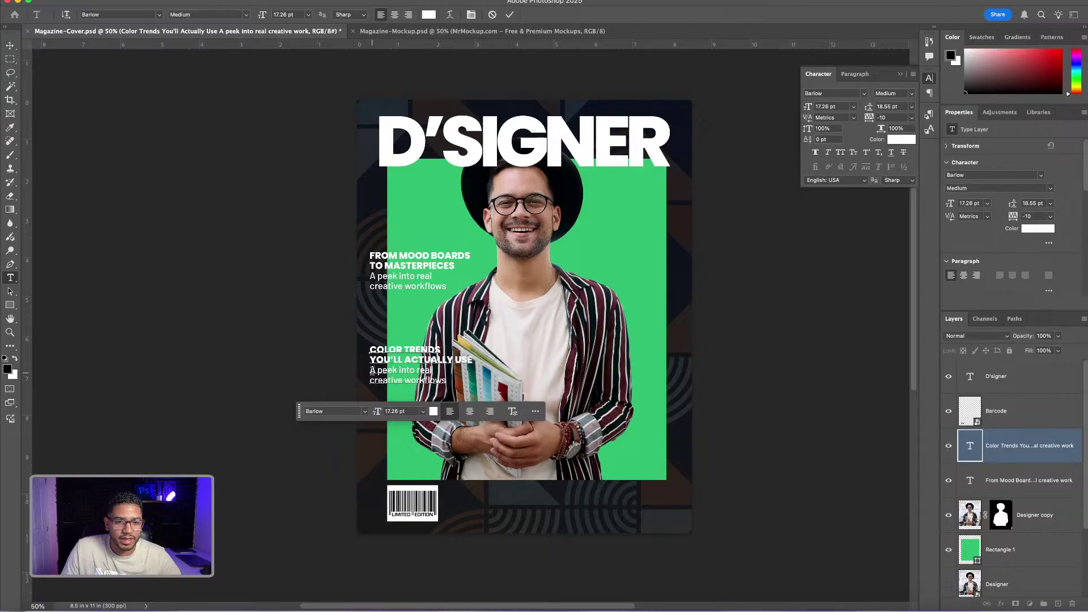
pyautogui.moveTo(372, 369); pyautogui.dragTo(461, 385)
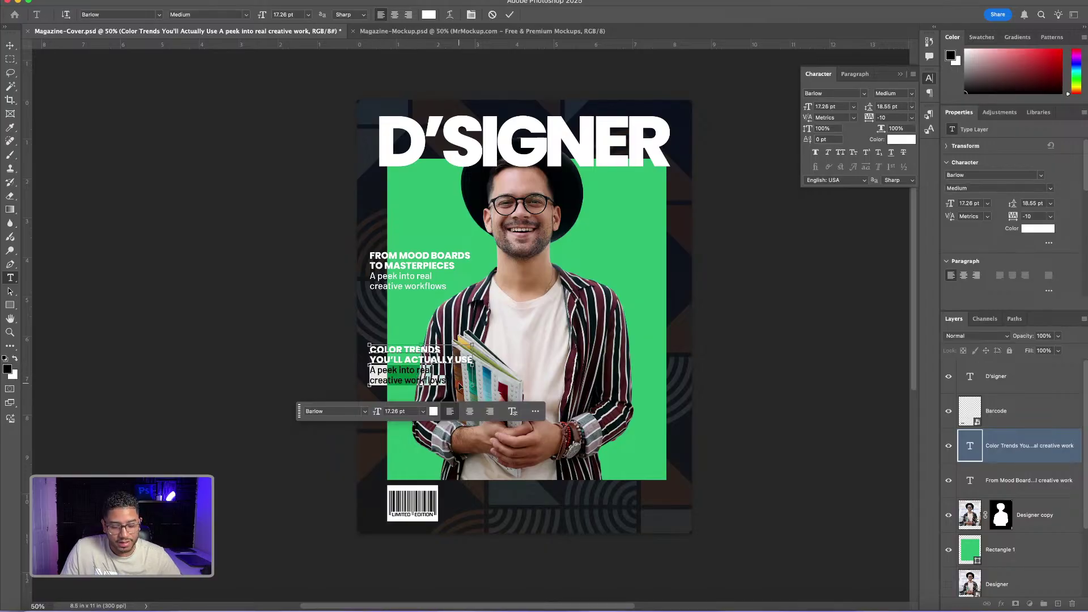
pyautogui.write("2025's palette decoded by real designers")
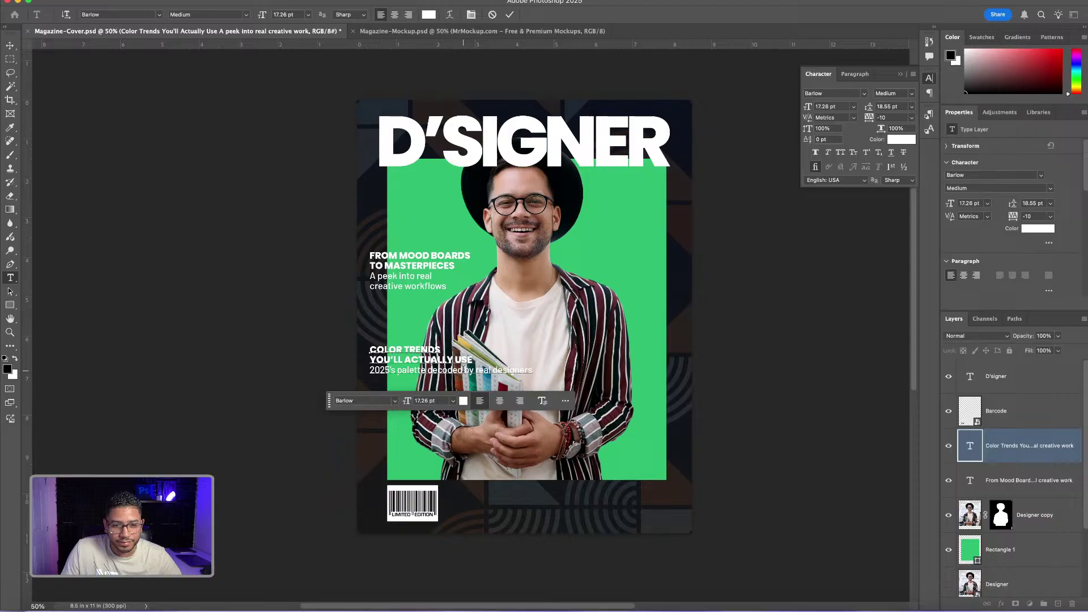
pyautogui.click(474, 372)
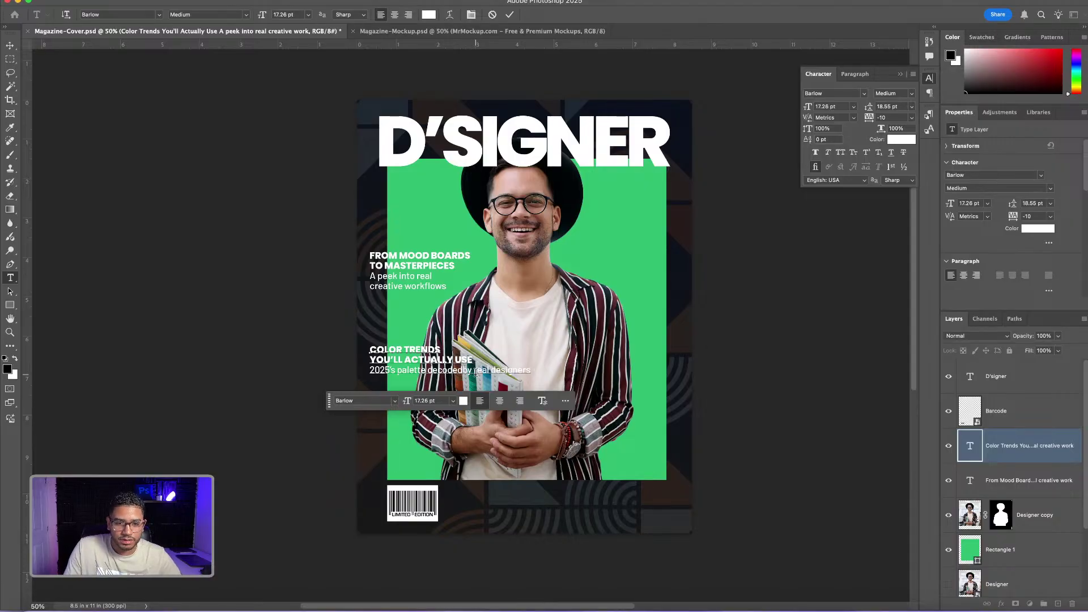
pyautogui.press('Return')
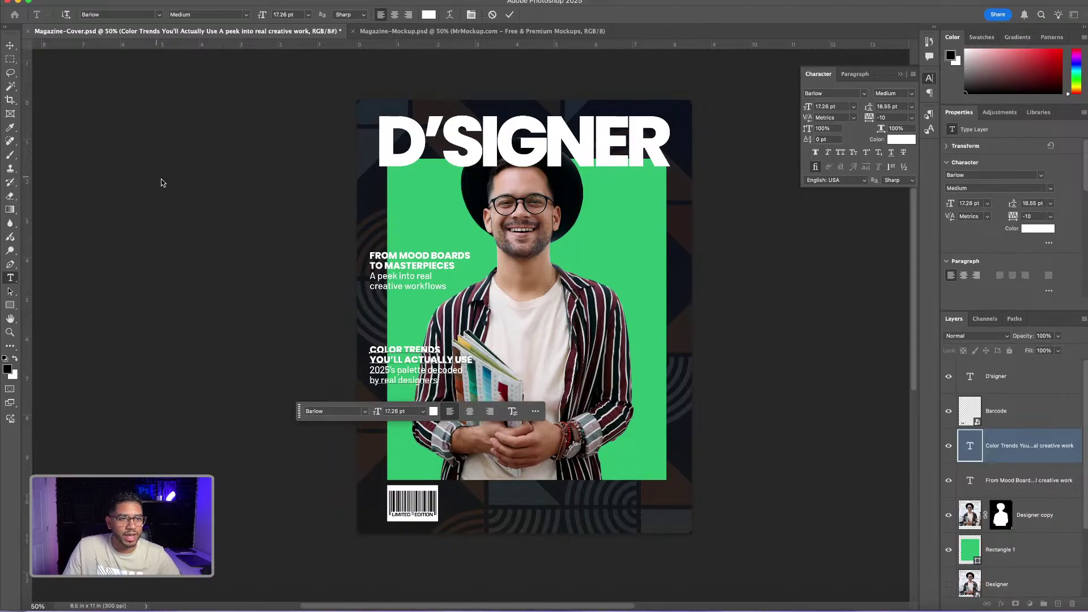
pyautogui.click(162, 177)
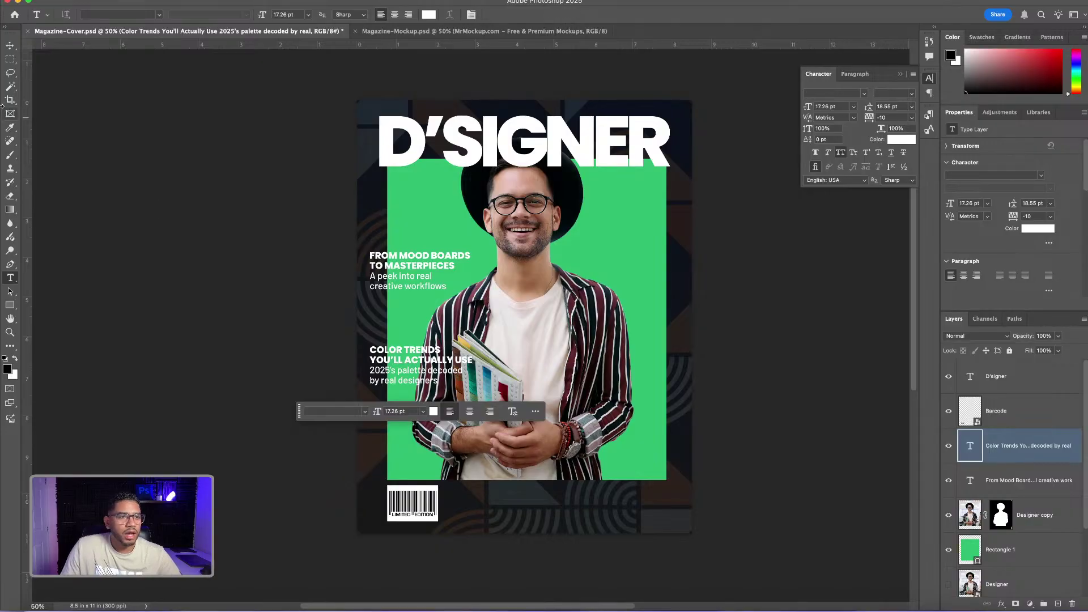
pyautogui.click(11, 45)
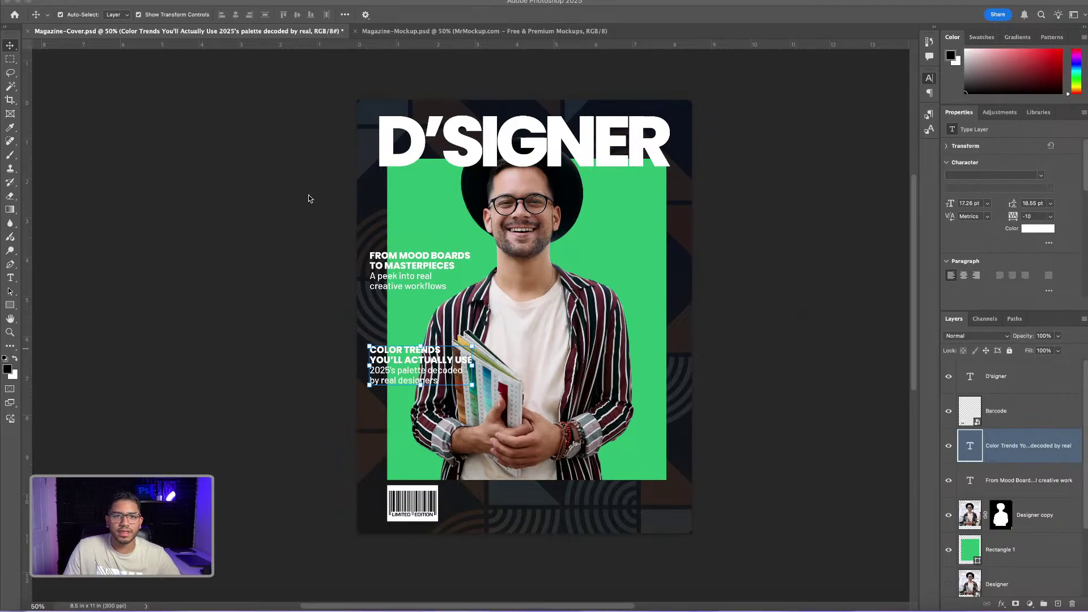
pyautogui.keyDown('shift'); pyautogui.click(407, 275); pyautogui.keyUp('shift')
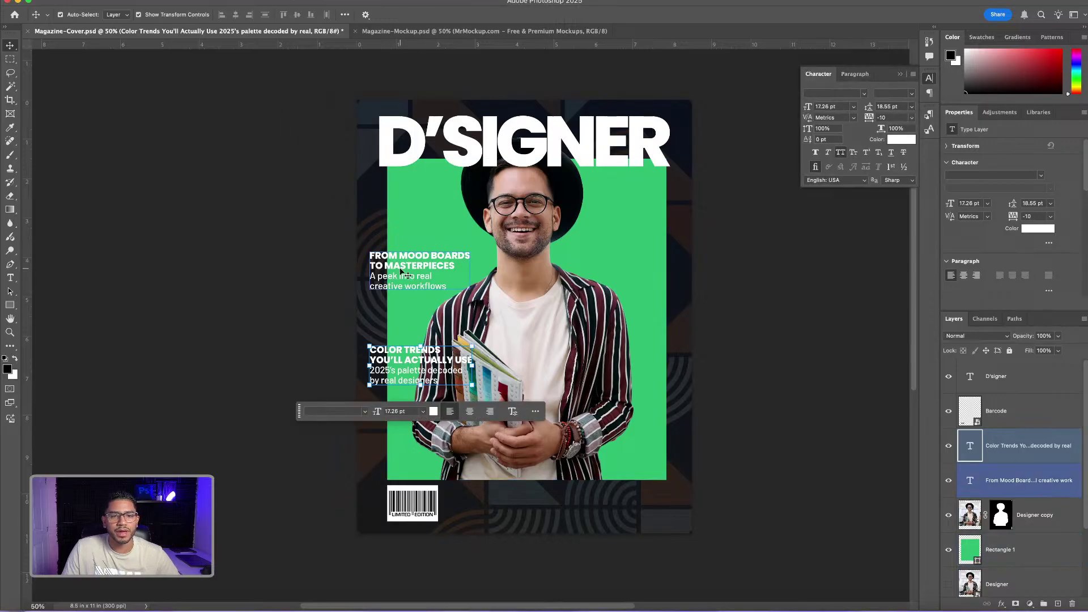
# Duplicate the From Mood Boards text block and drop the copy beside the man's head.
pyautogui.click(407, 275)
pyautogui.moveTo(401, 271); pyautogui.dragTo(609, 225)
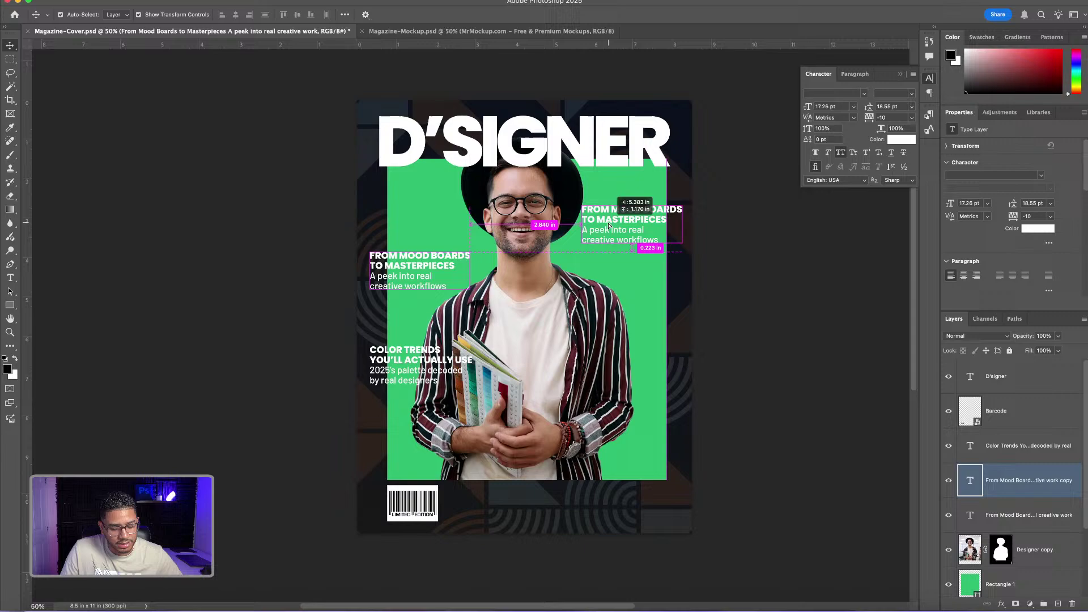
pyautogui.moveTo(609, 225); pyautogui.dragTo(609, 225)
# Delete the copy's headline lines, change its text to 'Where passion meets pixels.', and move it above D'SIGNER.
pyautogui.doubleClick(608, 223)
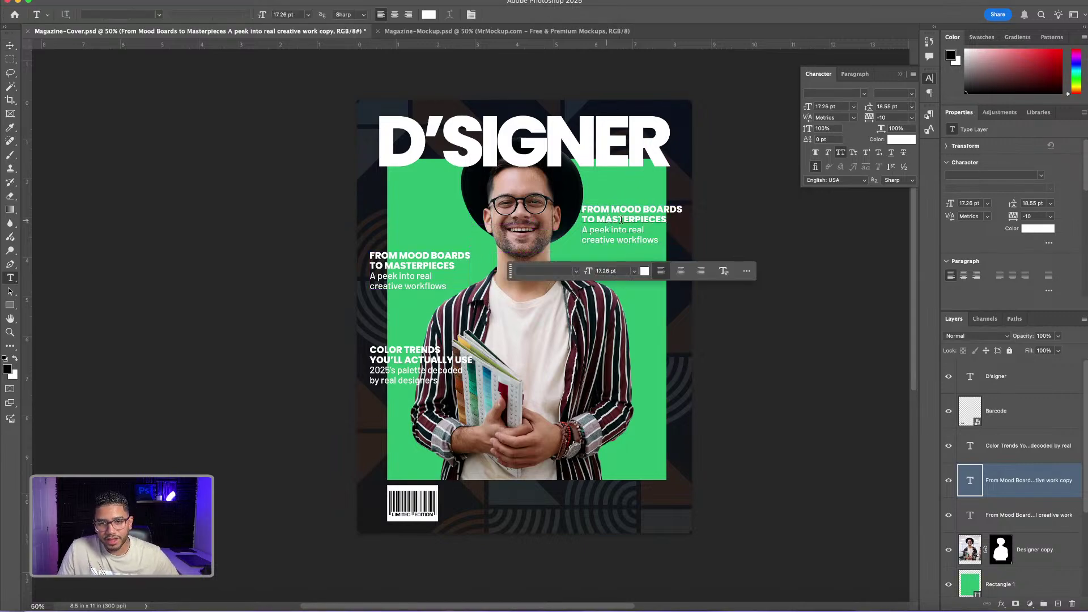
pyautogui.doubleClick(654, 219)
pyautogui.click(654, 218)
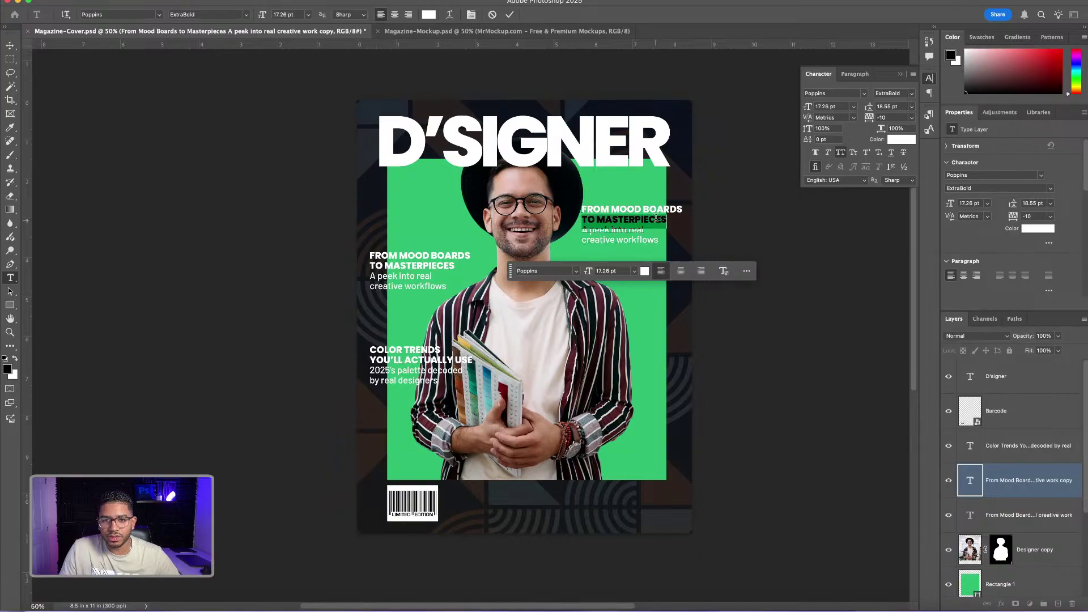
pyautogui.click(668, 219)
pyautogui.keyDown('shift'); pyautogui.click(579, 208); pyautogui.keyUp('shift')
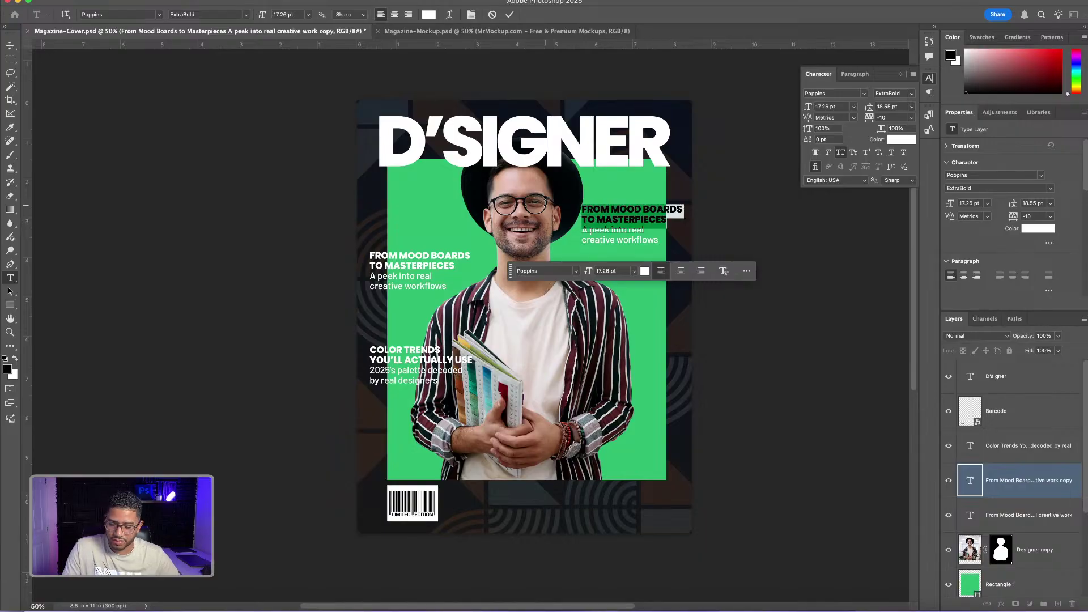
pyautogui.press('BackSpace')
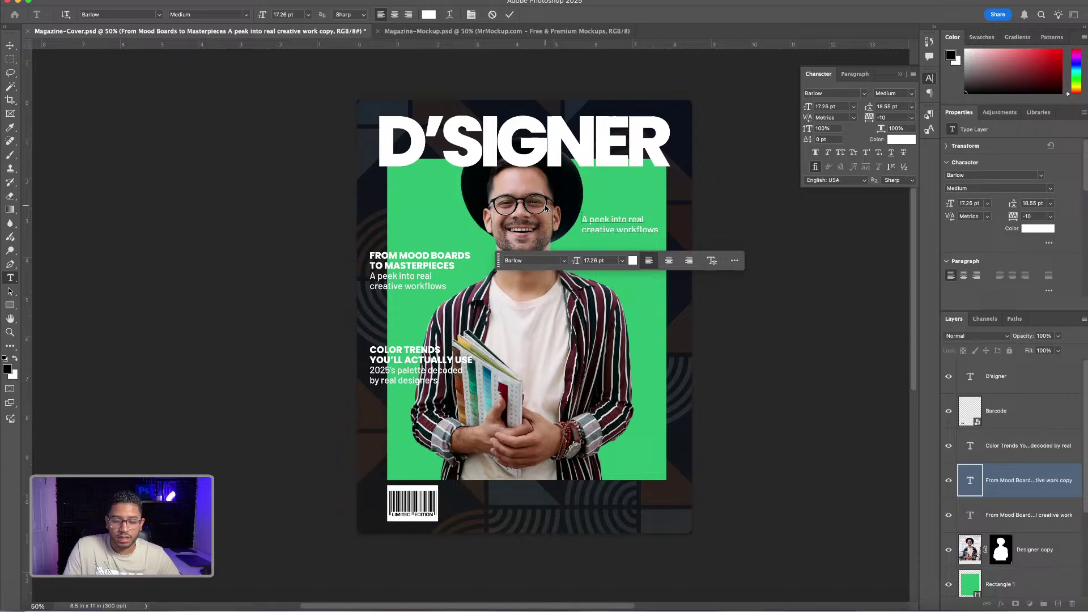
pyautogui.press('BackSpace')
pyautogui.press('super+a')
pyautogui.write('Where passion meets pixels')
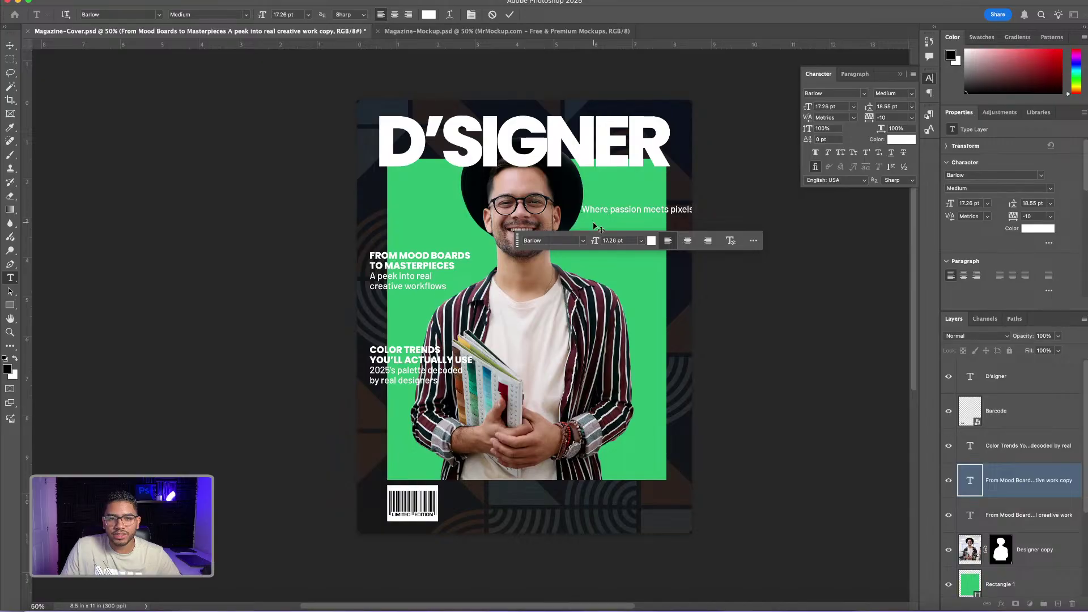
pyautogui.moveTo(596, 227); pyautogui.dragTo(491, 126)
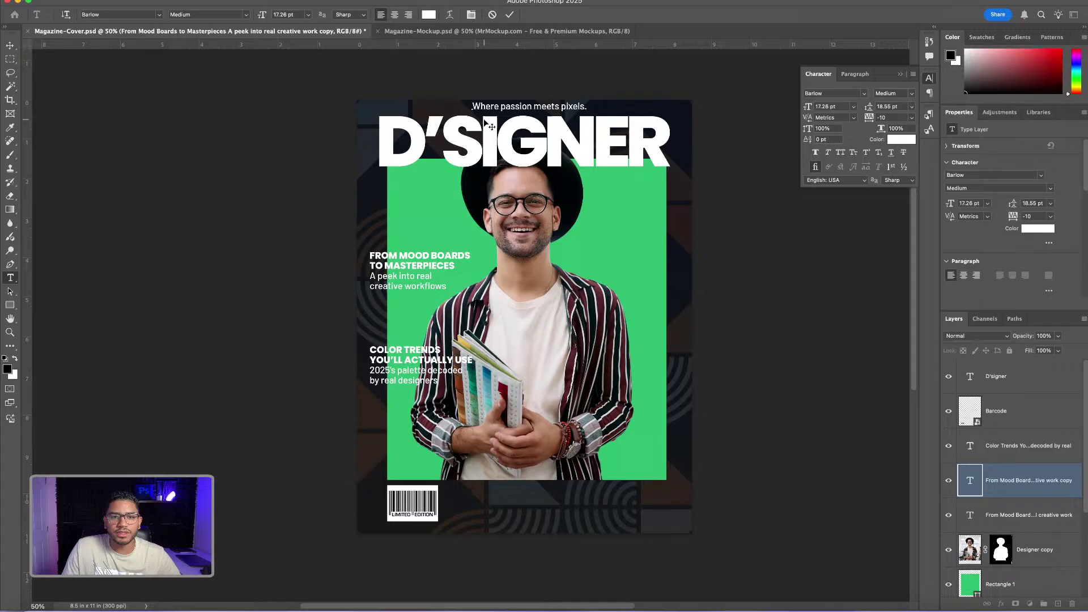
# Set the whole tagline to All Caps at 15 pt with tracking widened to 350.
pyautogui.tripleClick(522, 104)
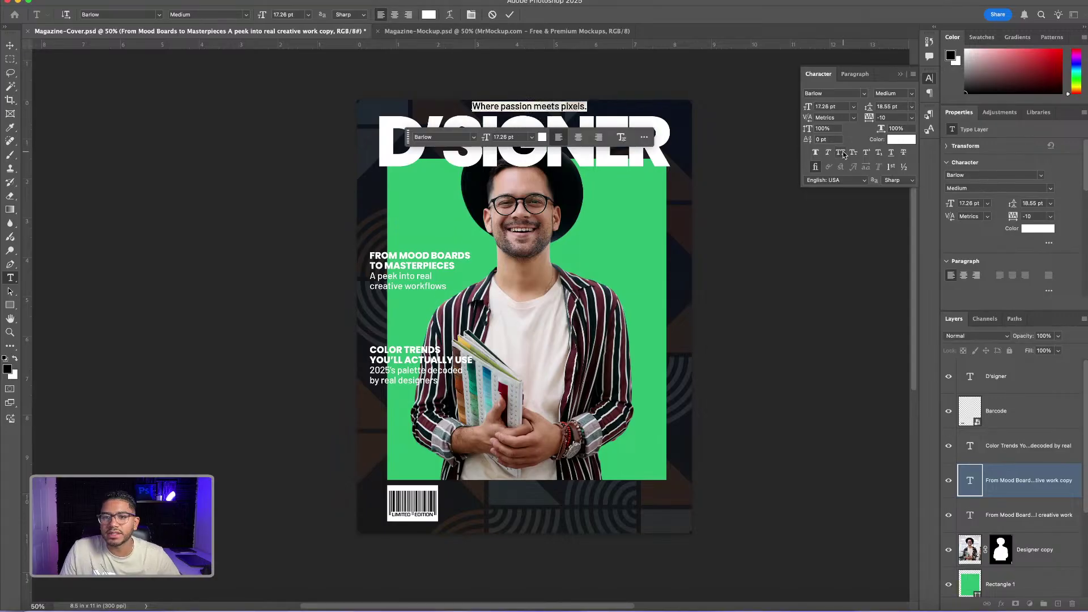
pyautogui.click(842, 154)
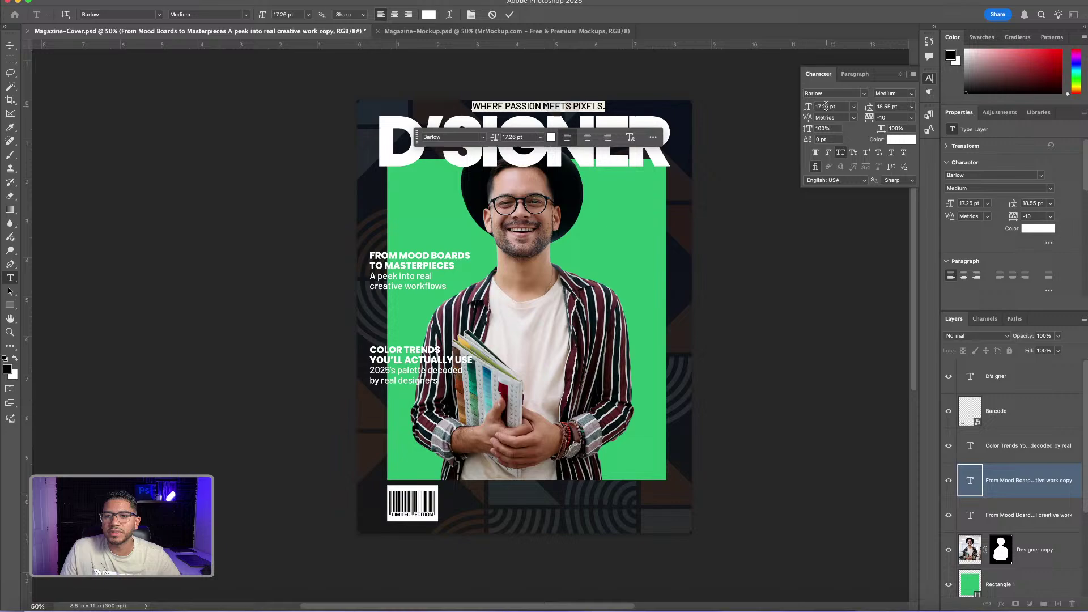
pyautogui.write('15')
pyautogui.press('Return')
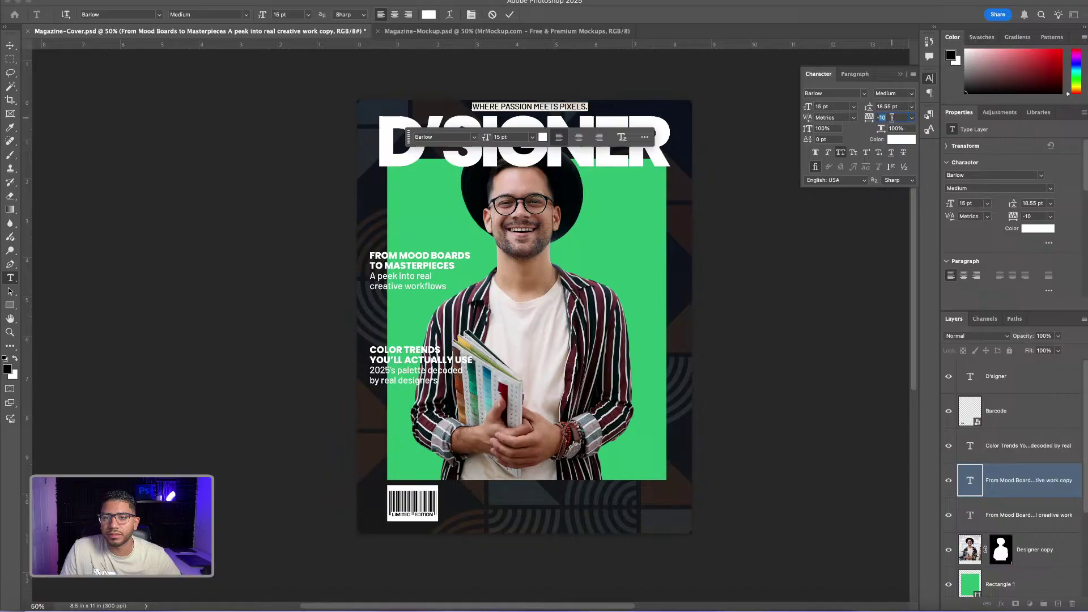
pyautogui.write('-10')
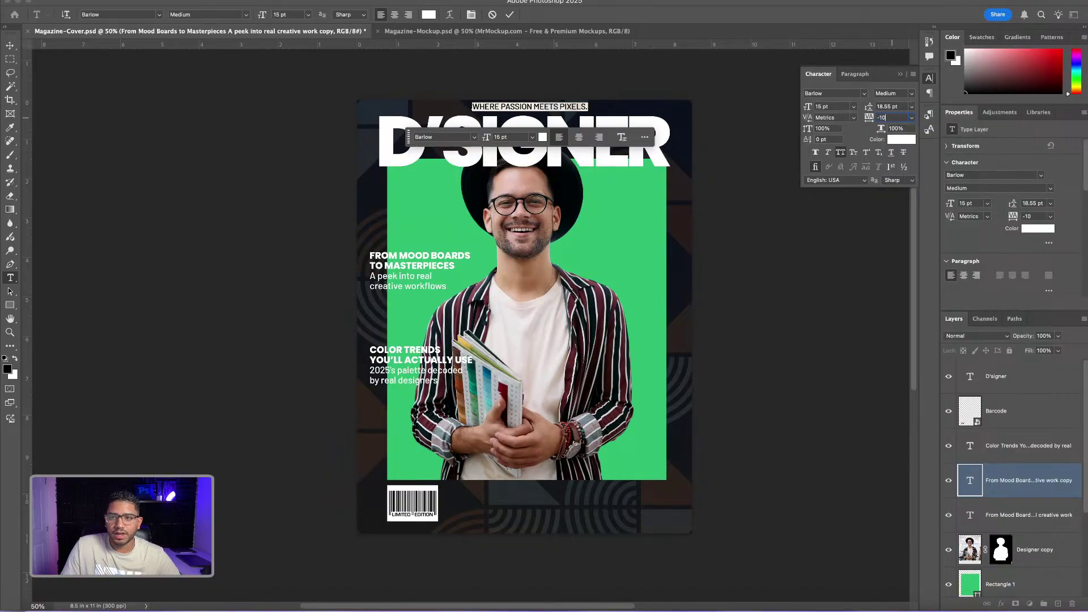
pyautogui.press('Return')
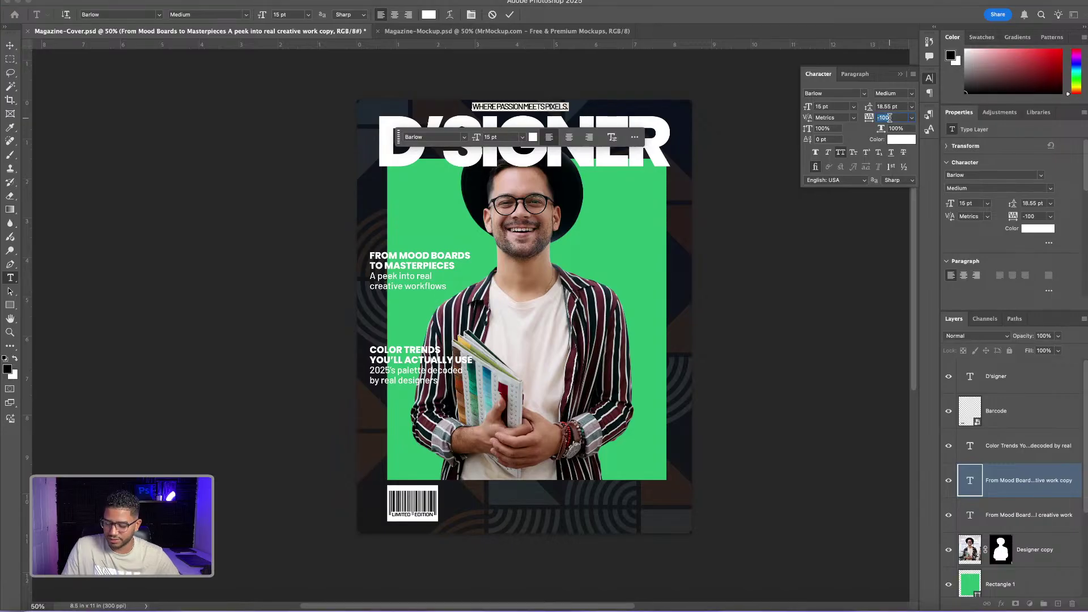
pyautogui.write('100')
pyautogui.press('Return')
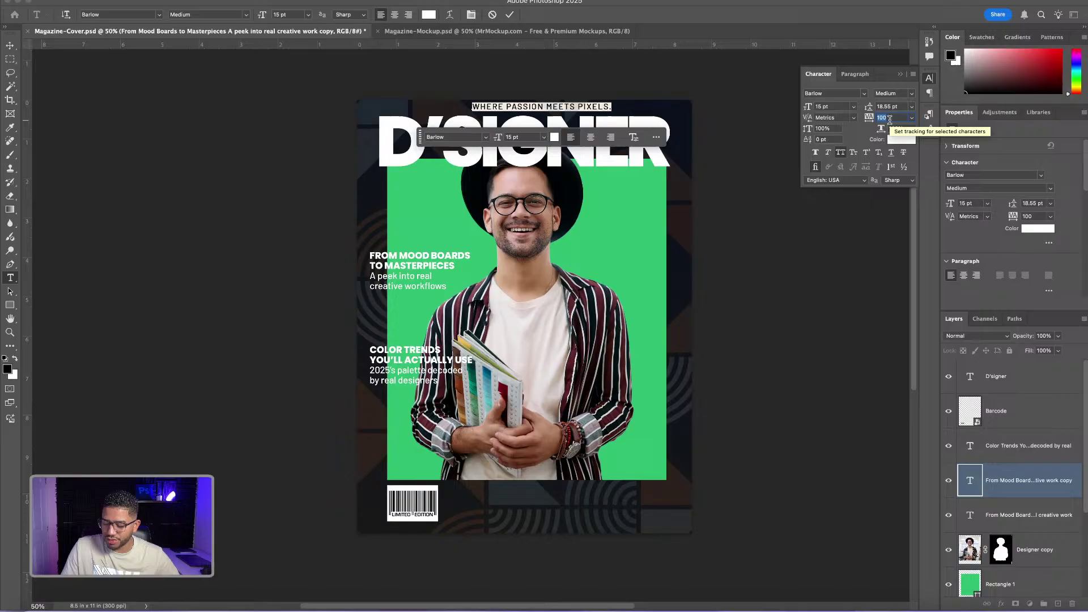
pyautogui.write('350')
pyautogui.press('Return')
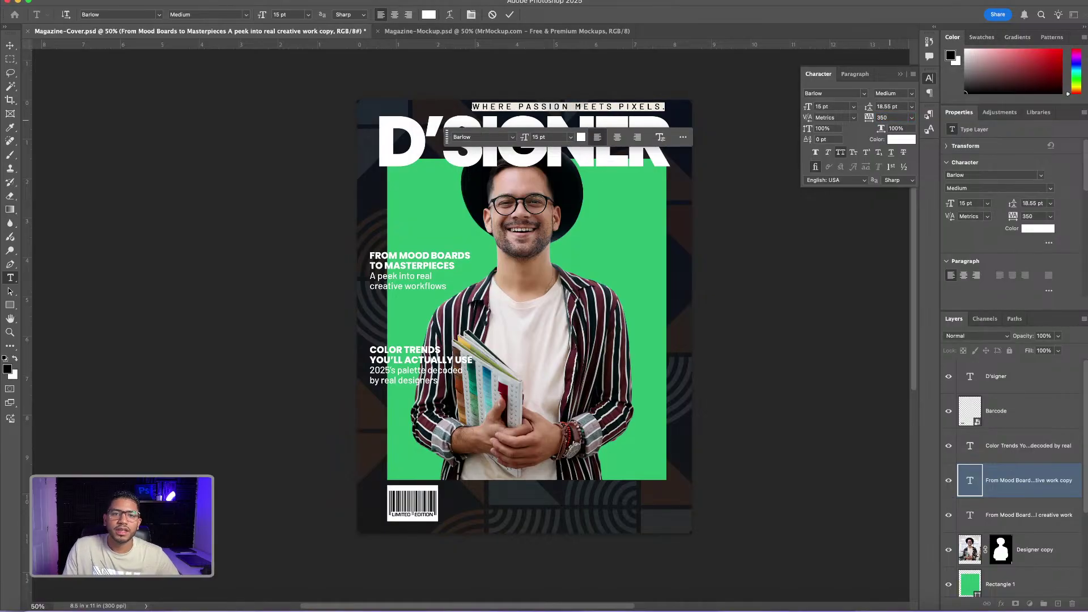
# Scale the tagline down to about 70%, set its tracking to 500, and select the whole canvas.
pyautogui.click(10, 48)
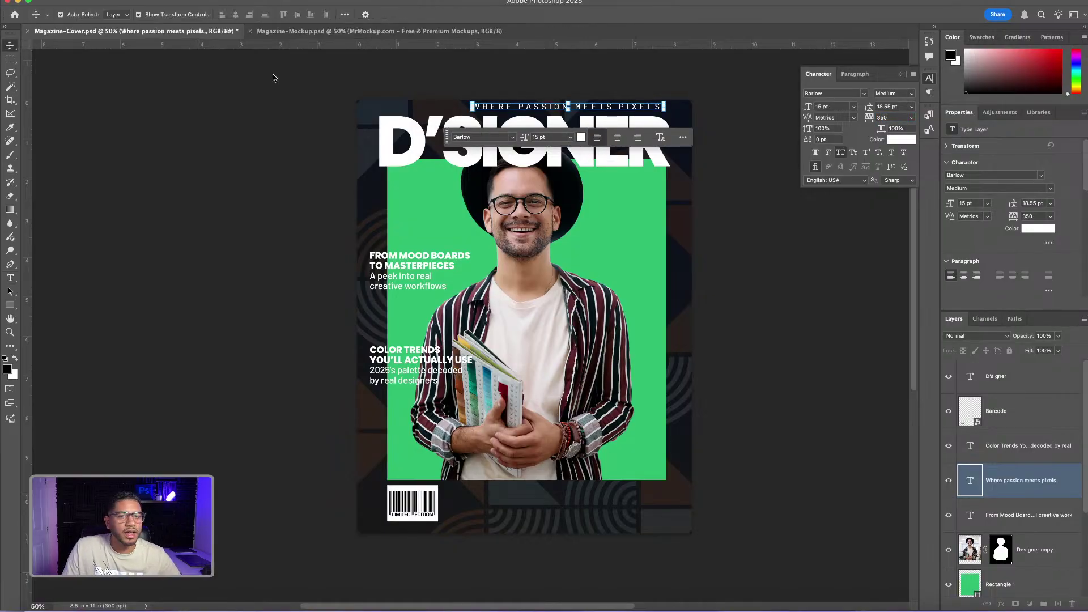
pyautogui.moveTo(663, 102); pyautogui.dragTo(598, 107)
pyautogui.press('Return')
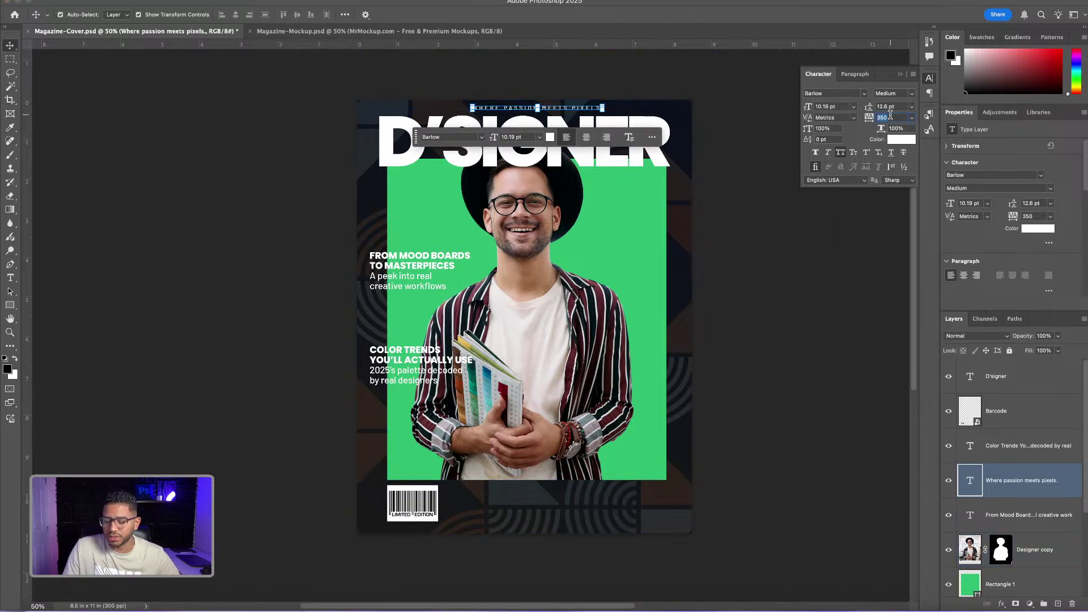
pyautogui.click(884, 119)
pyautogui.write('500')
pyautogui.press('Return')
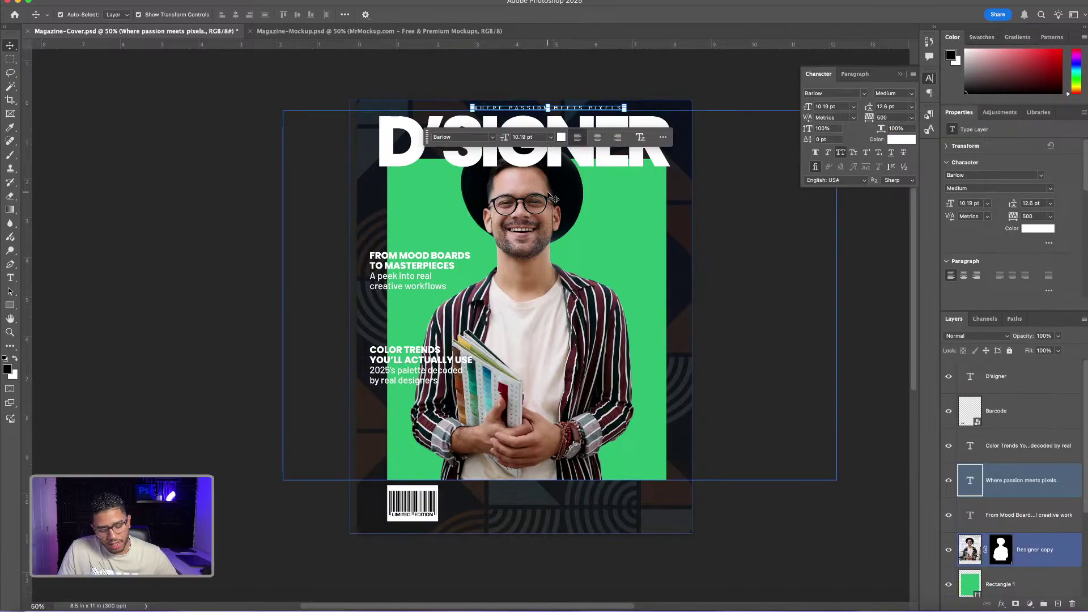
pyautogui.press('super')
pyautogui.press('super+a')
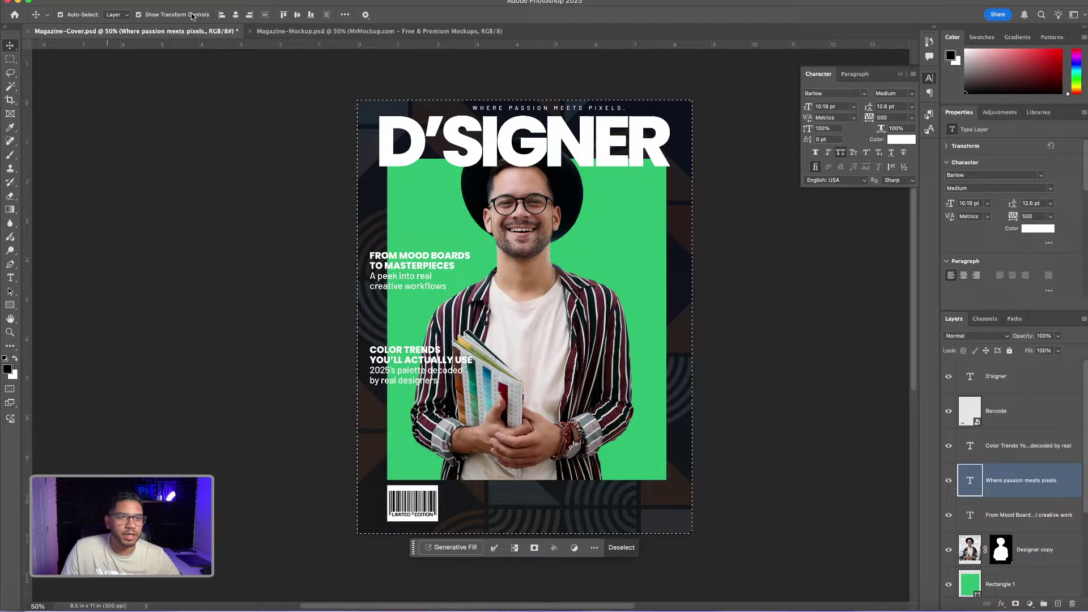
# Center the tagline horizontally, then move the D'SIGNER title, cut-out man and green rectangle down.
pyautogui.click(235, 15)
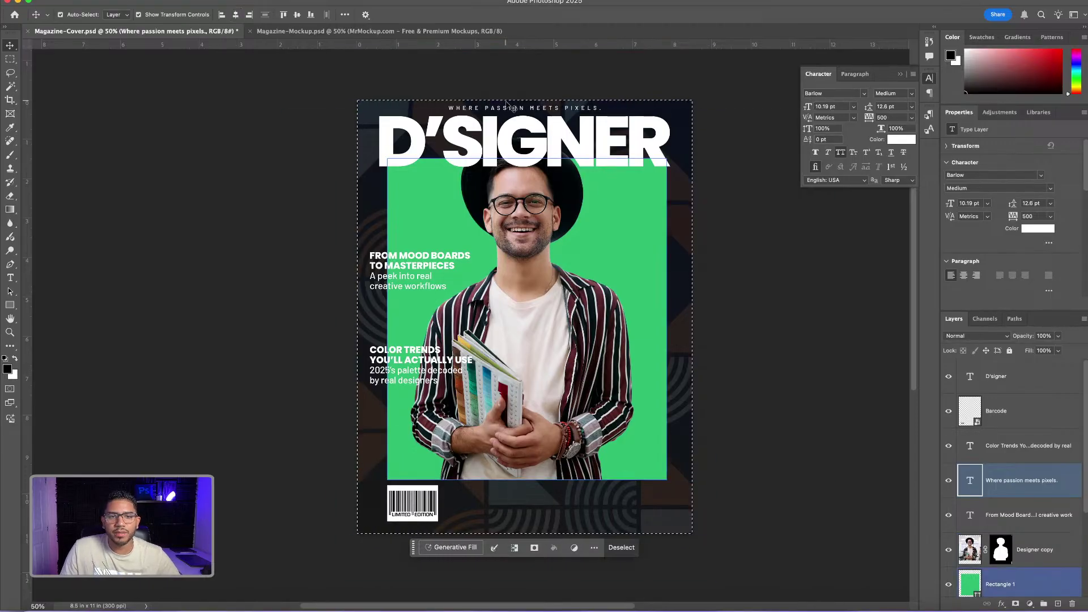
pyautogui.press('super+d')
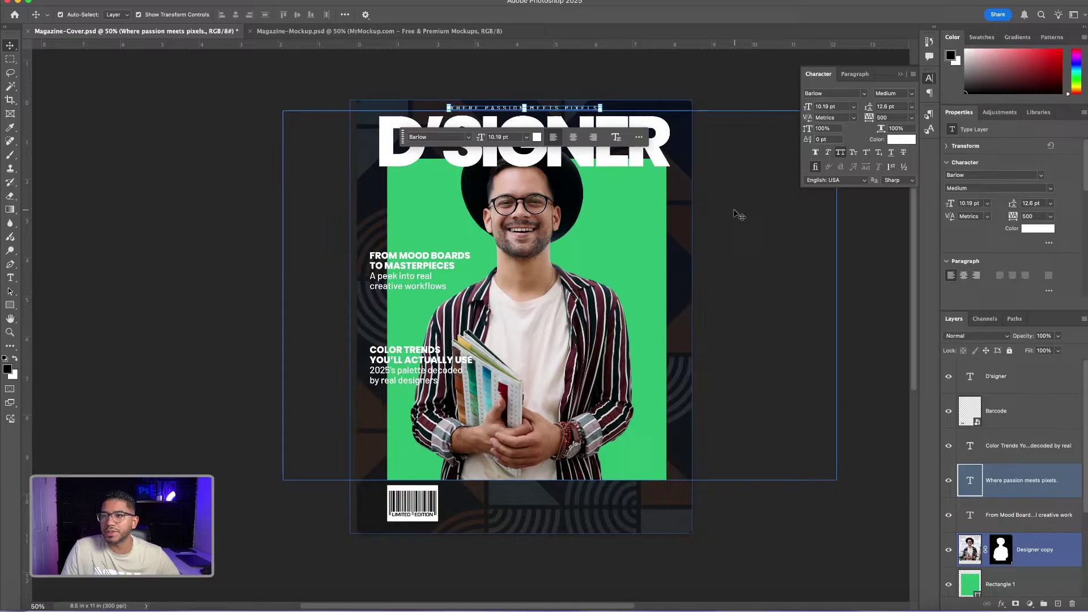
pyautogui.click(637, 168)
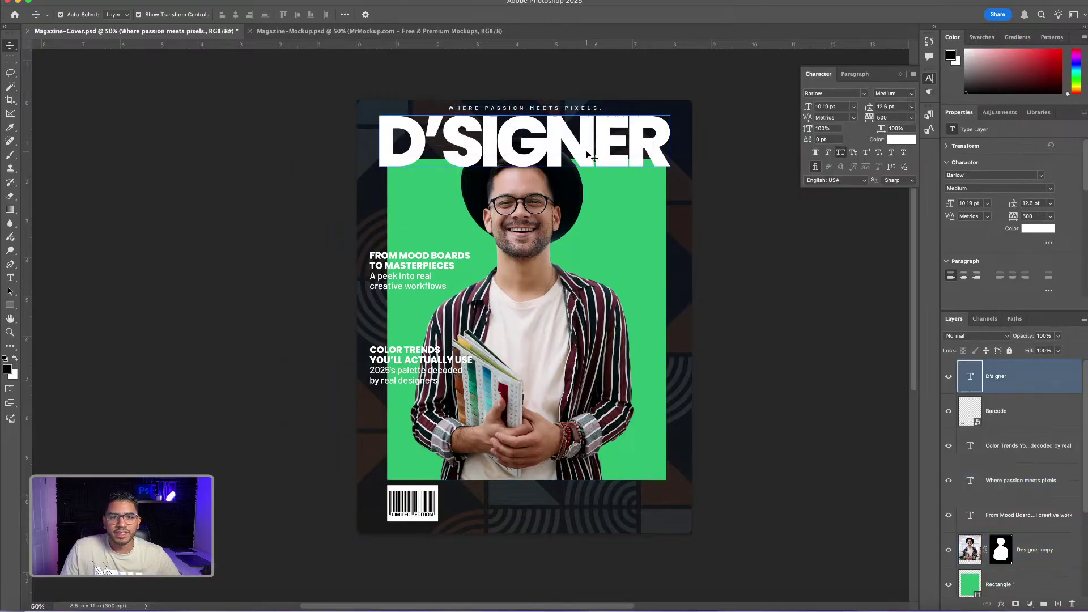
pyautogui.keyDown('shift'); pyautogui.click(565, 197); pyautogui.keyUp('shift')
pyautogui.keyDown('shift'); pyautogui.click(586, 323); pyautogui.keyUp('shift')
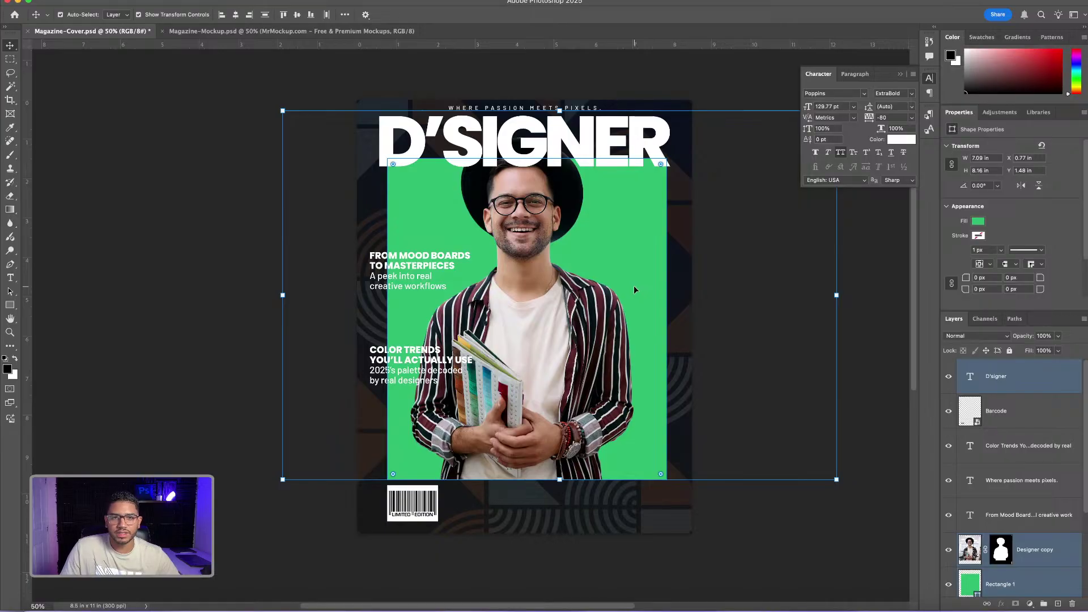
pyautogui.hotkey('shift', 'Down')
pyautogui.hotkey('shift', 'Down')
pyautogui.hotkey('shift', 'Down')
pyautogui.hotkey('shift', 'Down')
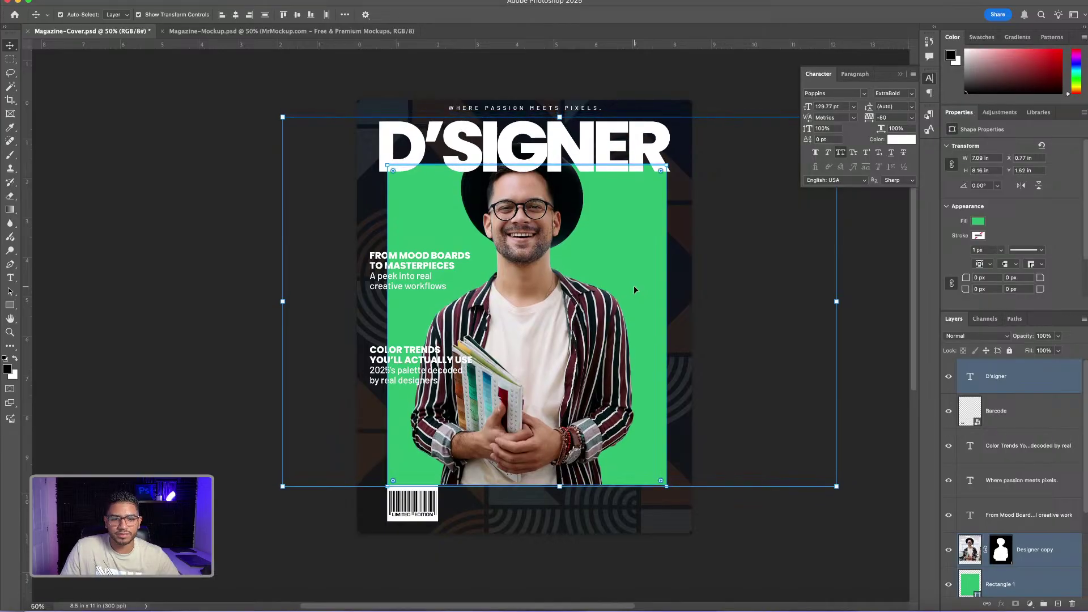
pyautogui.hotkey('shift', 'Down')
pyautogui.hotkey('shift', 'Down')
pyautogui.hotkey('shift', 'Down')
pyautogui.hotkey('shift', 'Down')
pyautogui.hotkey('shift', 'Down')
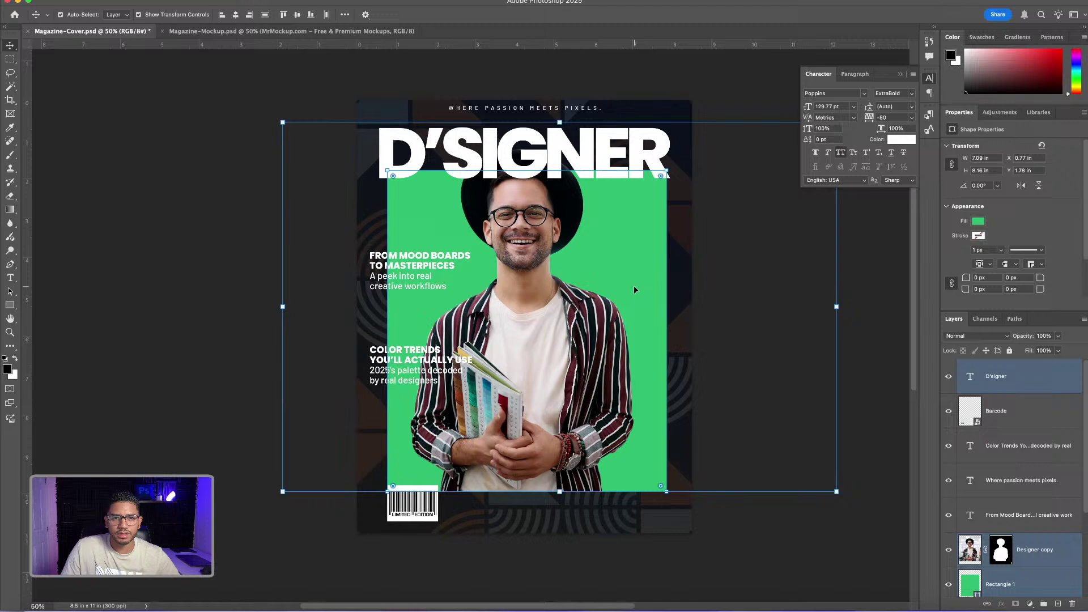
# Nudge the WHERE PASSION MEETS PIXELS. tagline slightly lower with the arrow keys.
pyautogui.click(520, 111)
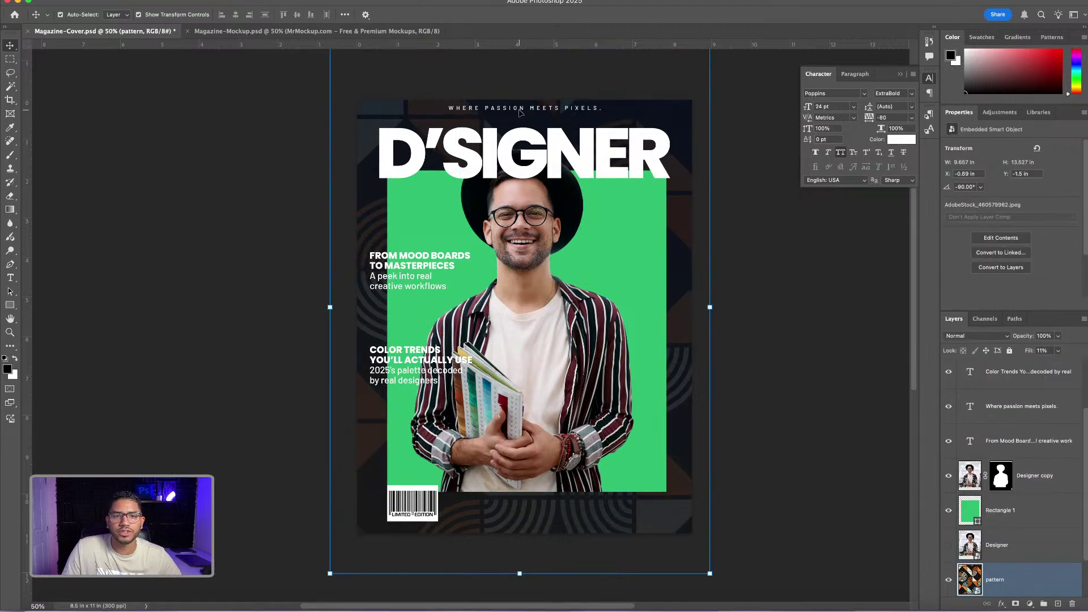
pyautogui.doubleClick(519, 109)
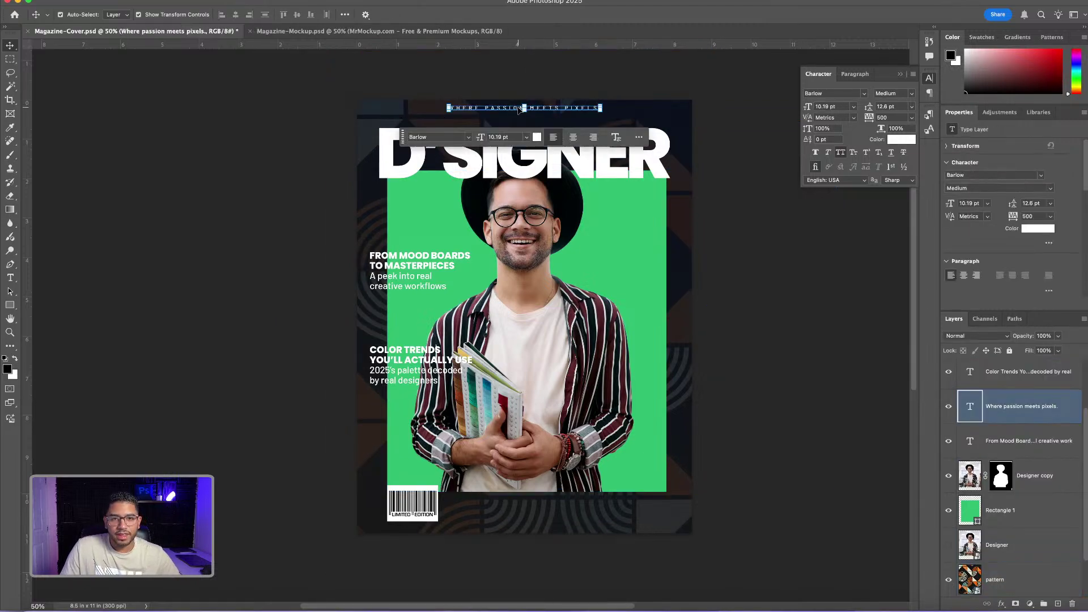
pyautogui.hotkey('ctrl', 'shift', 'Down')
pyautogui.hotkey('ctrl', 'shift', 'Down')
pyautogui.hotkey('ctrl', 'shift', 'Down')
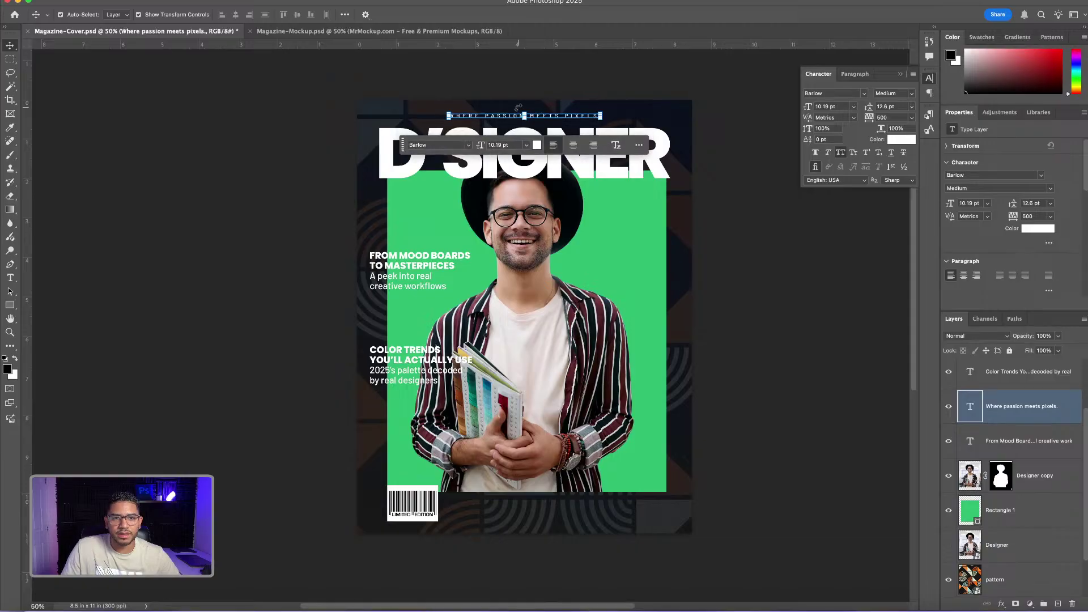
pyautogui.hotkey('ctrl', 'shift', 'Up')
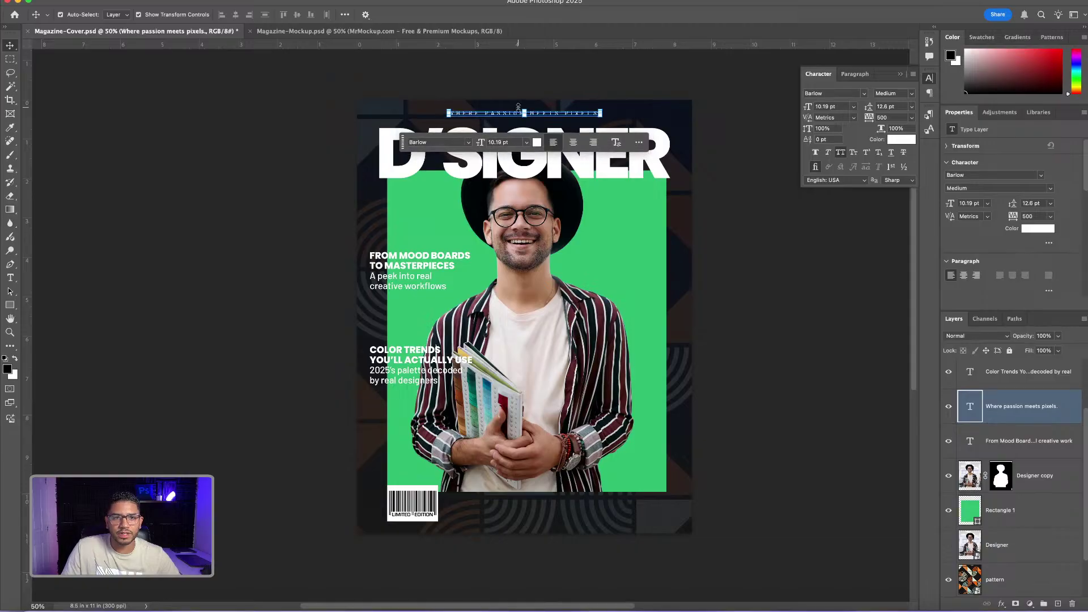
pyautogui.click(422, 506)
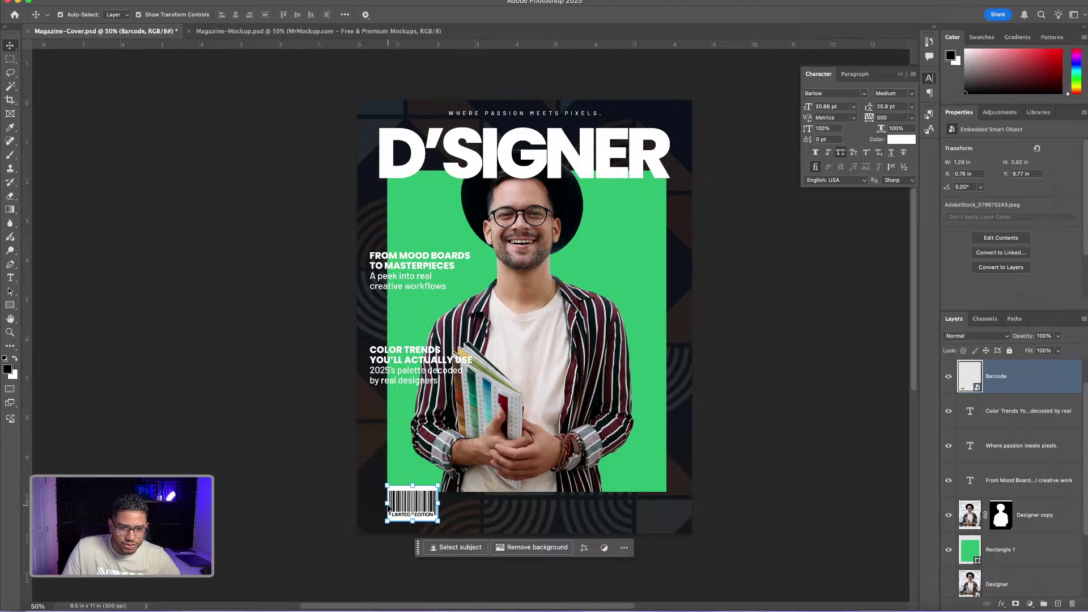
# Shift the LIMITED EDITION barcode slightly left toward the cover's edge.
pyautogui.moveTo(422, 506); pyautogui.dragTo(405, 507)
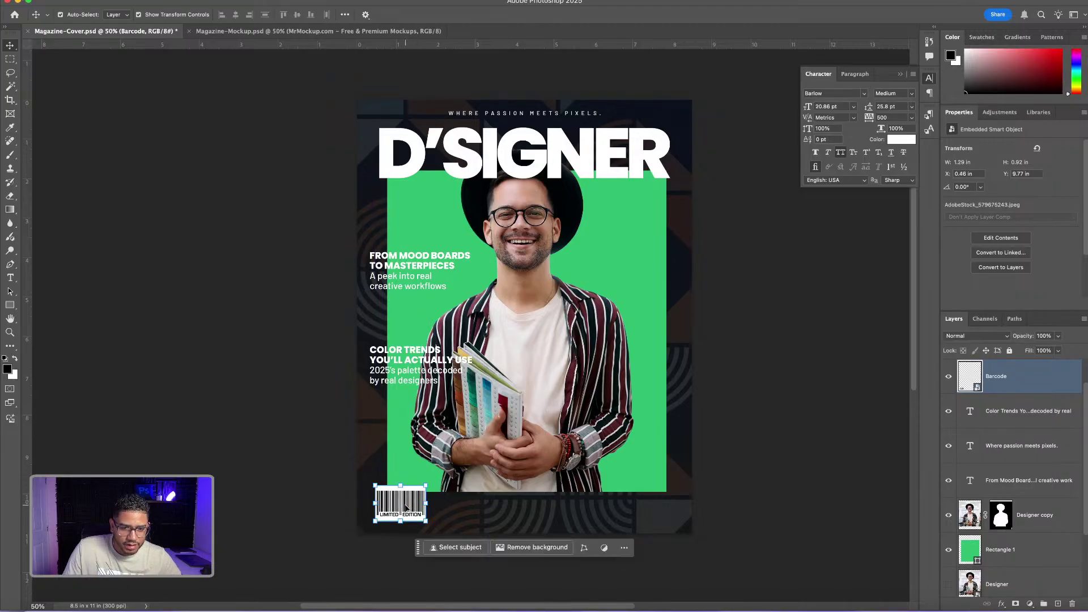
pyautogui.click(273, 427)
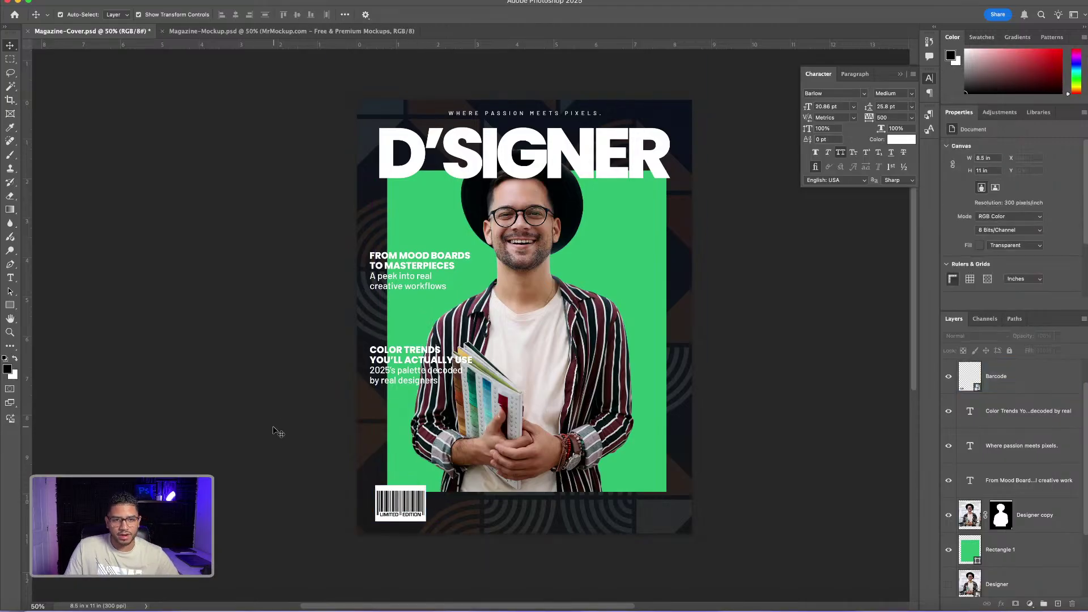
pyautogui.click(566, 186)
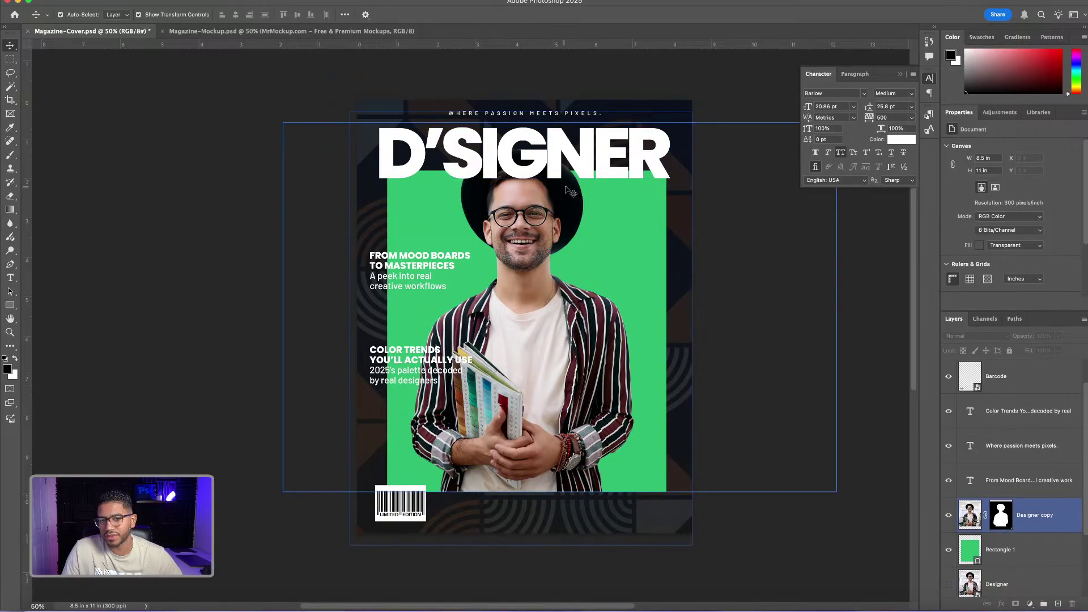
pyautogui.click(805, 340)
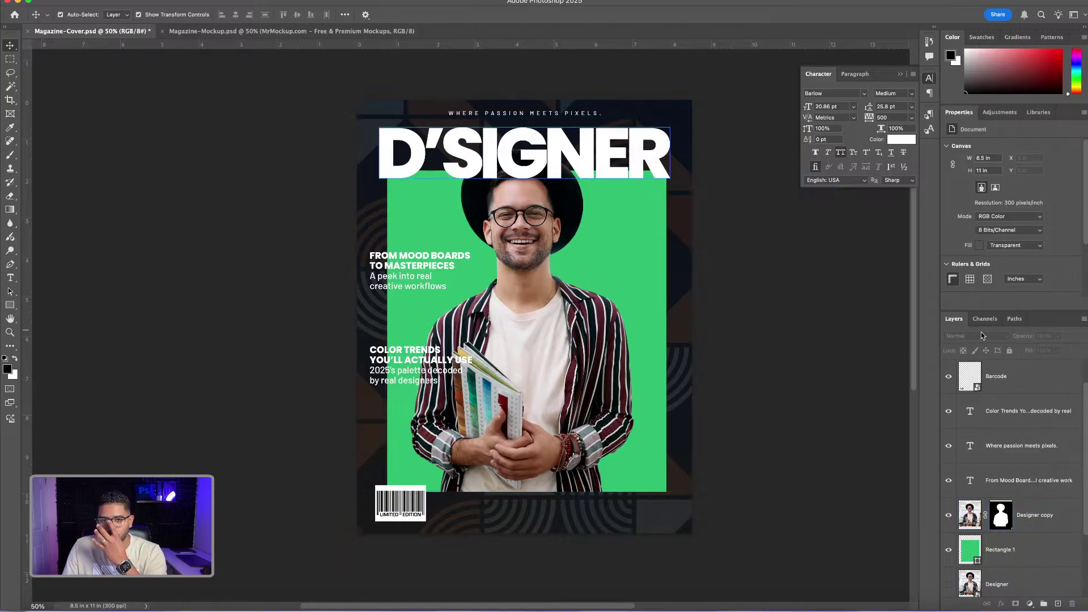
# Check the layer stack in the Layers panel, selecting the Designer copy and pattern layers.
pyautogui.click(979, 515)
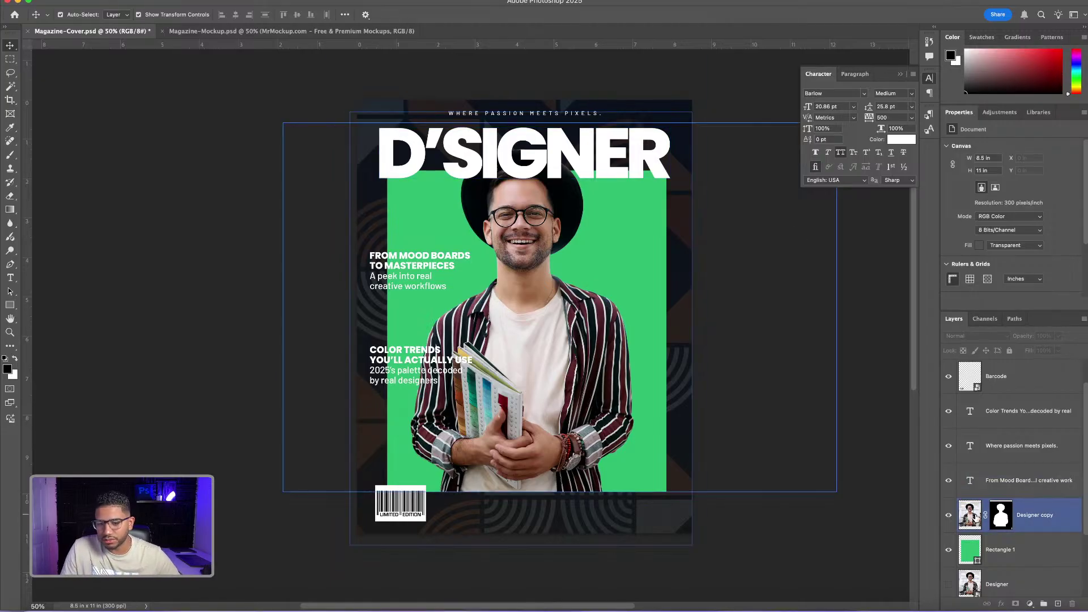
pyautogui.moveTo(975, 515); pyautogui.dragTo(1017, 534)
pyautogui.scroll(-3, 1017, 533)
pyautogui.click(1017, 525)
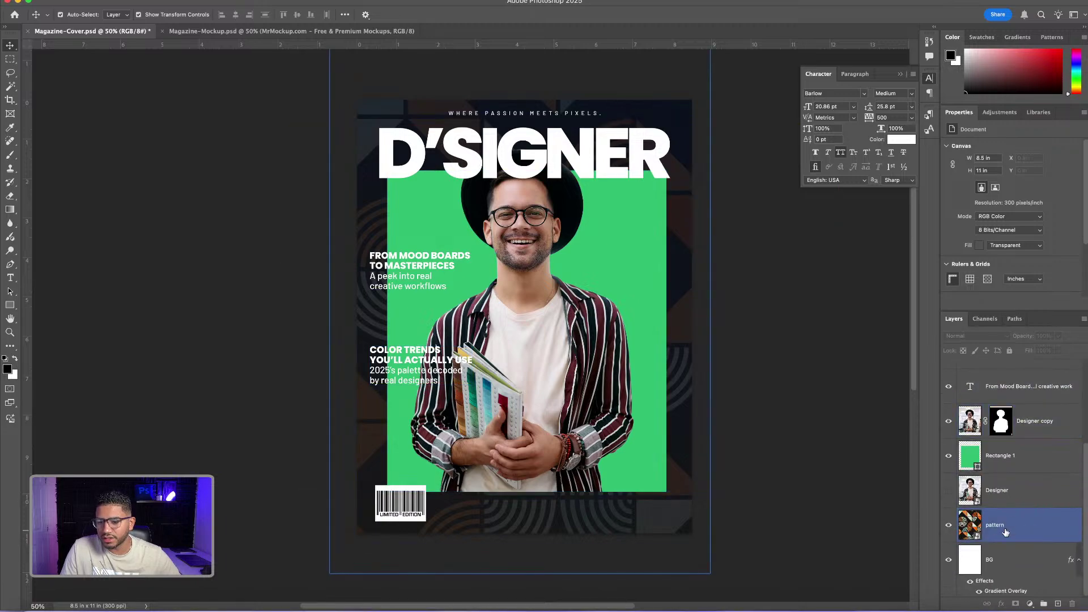
pyautogui.scroll(4, 1012, 513)
# Add a layer mask to the D'signer title and load the man's cut-out outline as a selection.
pyautogui.click(1003, 379)
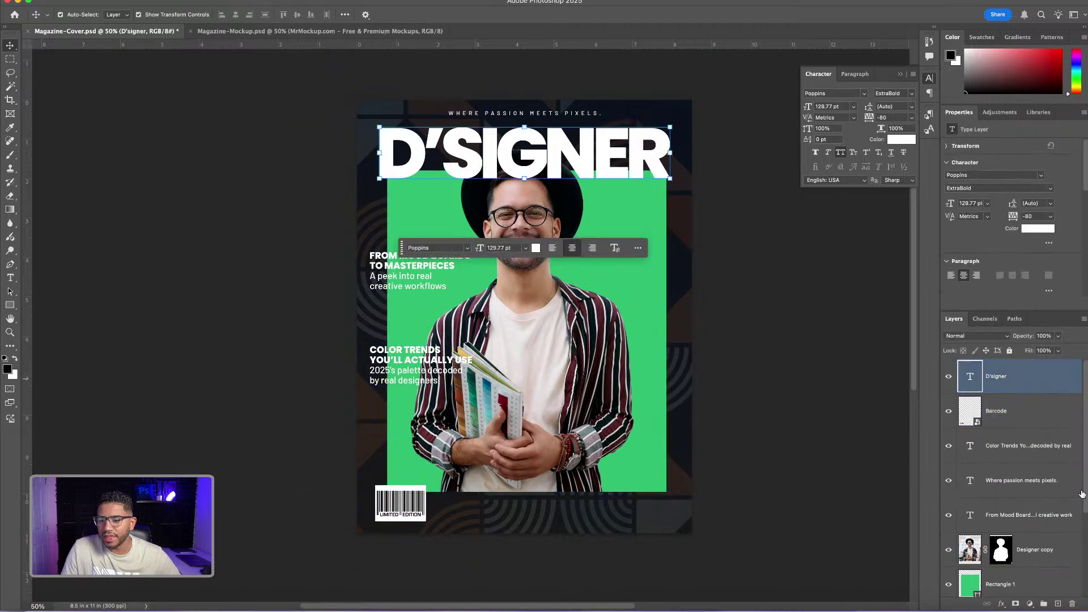
pyautogui.click(1015, 604)
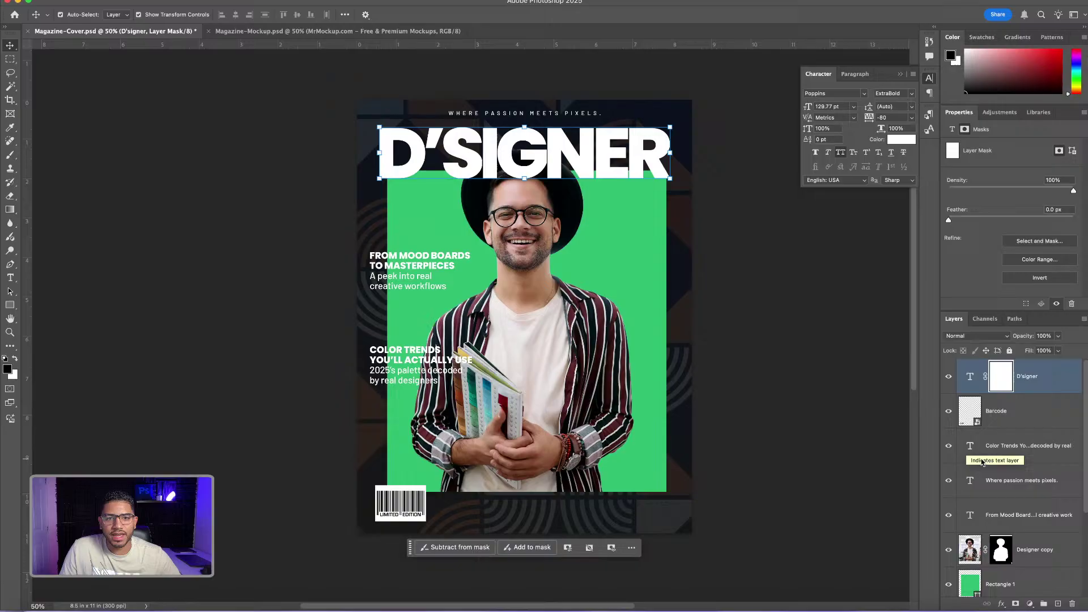
pyautogui.keyDown('super'); pyautogui.click(1000, 549); pyautogui.keyUp('super')
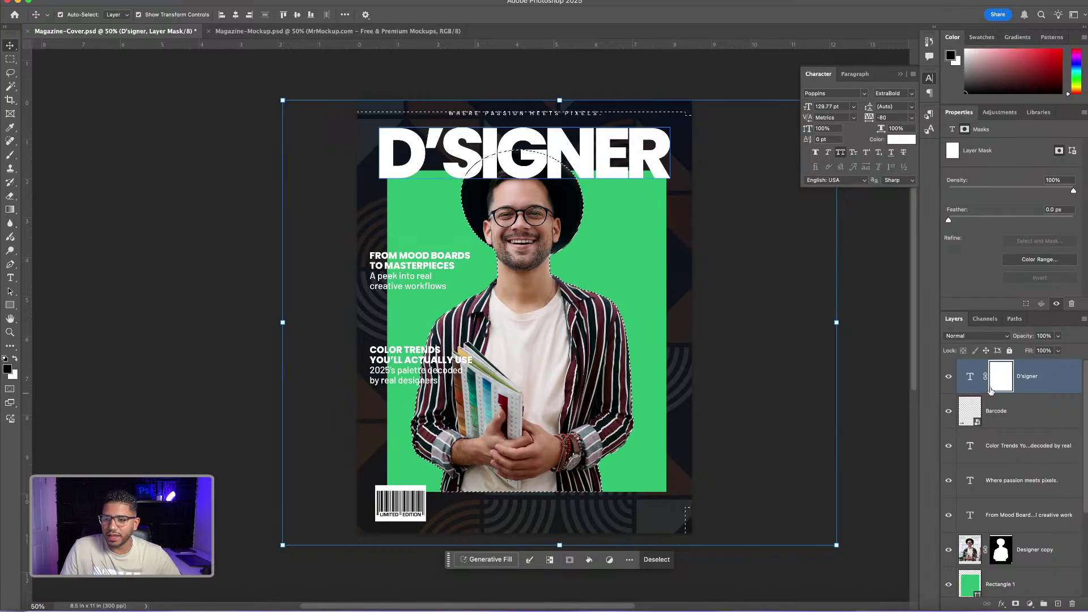
pyautogui.keyDown('shift'); pyautogui.click(570, 186); pyautogui.keyUp('shift')
pyautogui.keyDown('shift'); pyautogui.click(570, 185); pyautogui.keyUp('shift')
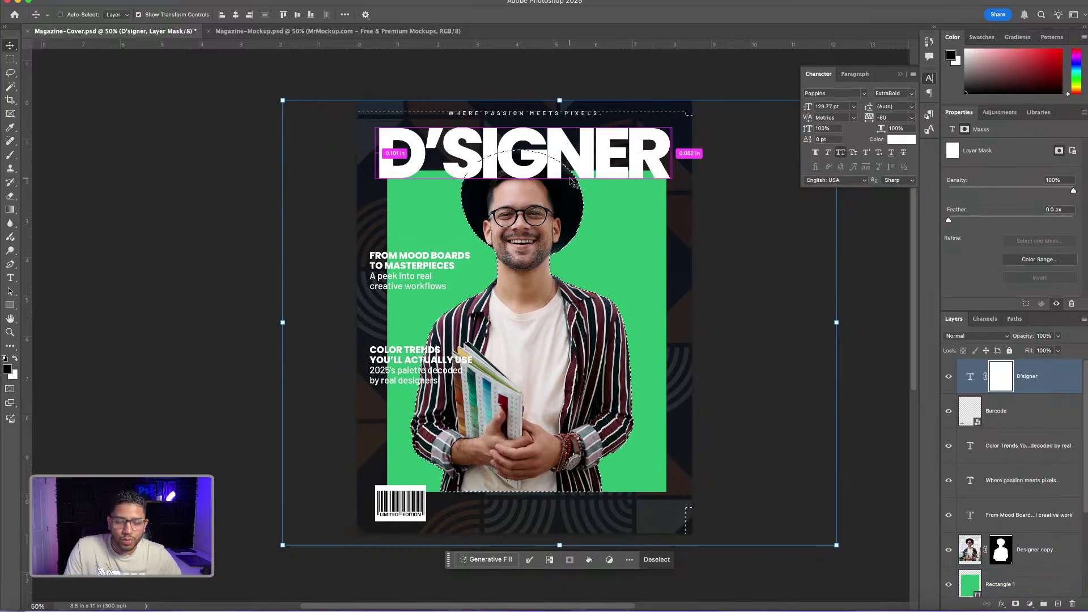
# Zoom in closely on the title where it meets the hat and pick the Brush tool.
pyautogui.press('super+plus')
pyautogui.press('super+plus')
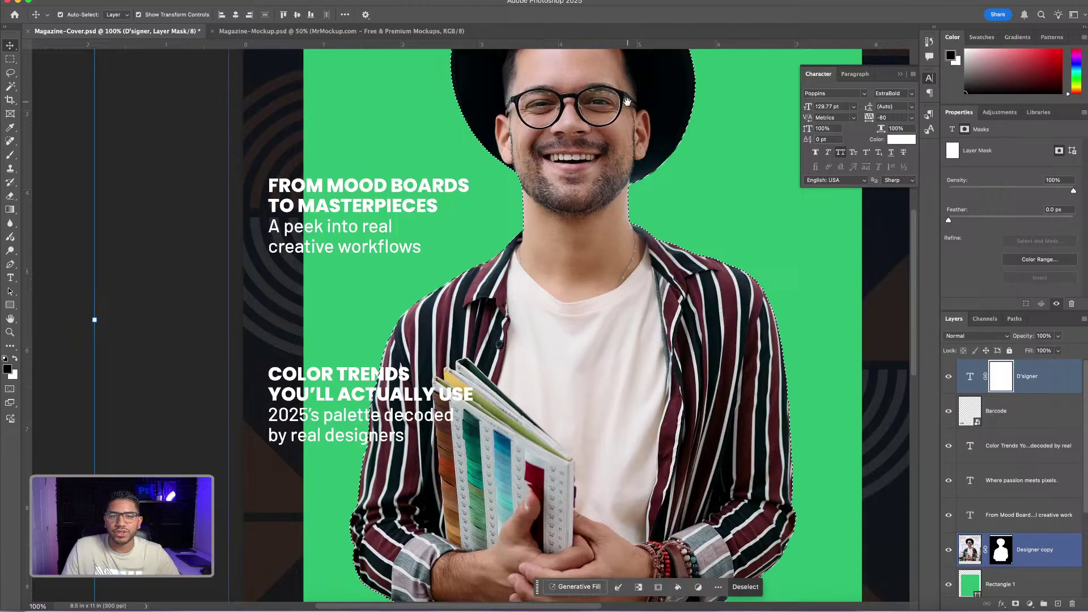
pyautogui.scroll(5, 571, 182)
pyautogui.hscroll(1, 571, 181)
pyautogui.keyDown('shift'); pyautogui.click(581, 186); pyautogui.keyUp('shift')
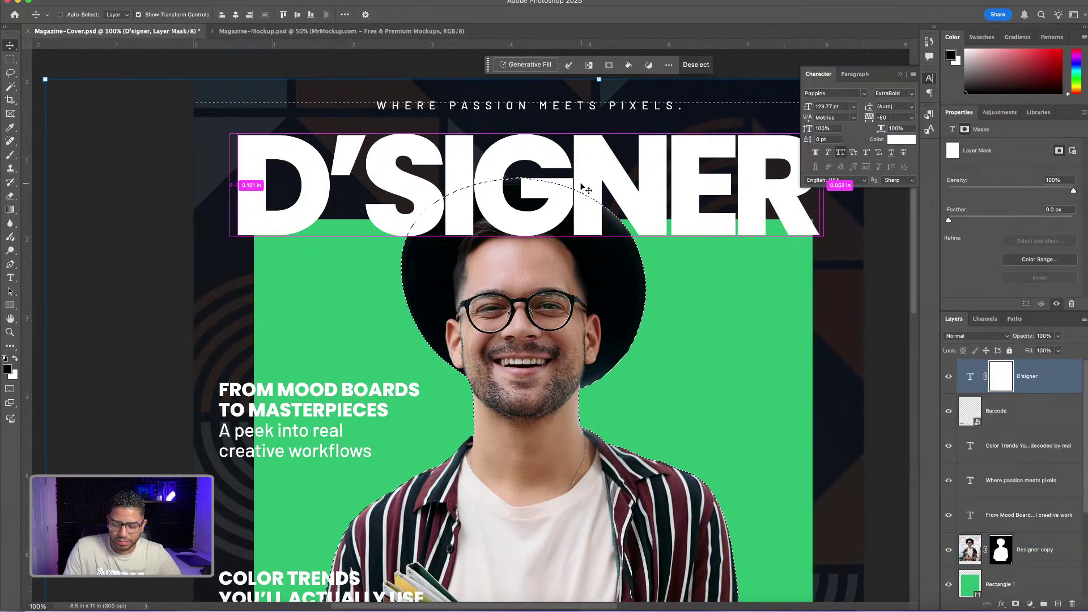
pyautogui.press('super+plus')
pyautogui.keyDown('shift'); pyautogui.click(637, 146); pyautogui.keyUp('shift')
pyautogui.keyDown('shift'); pyautogui.click(637, 146); pyautogui.keyUp('shift')
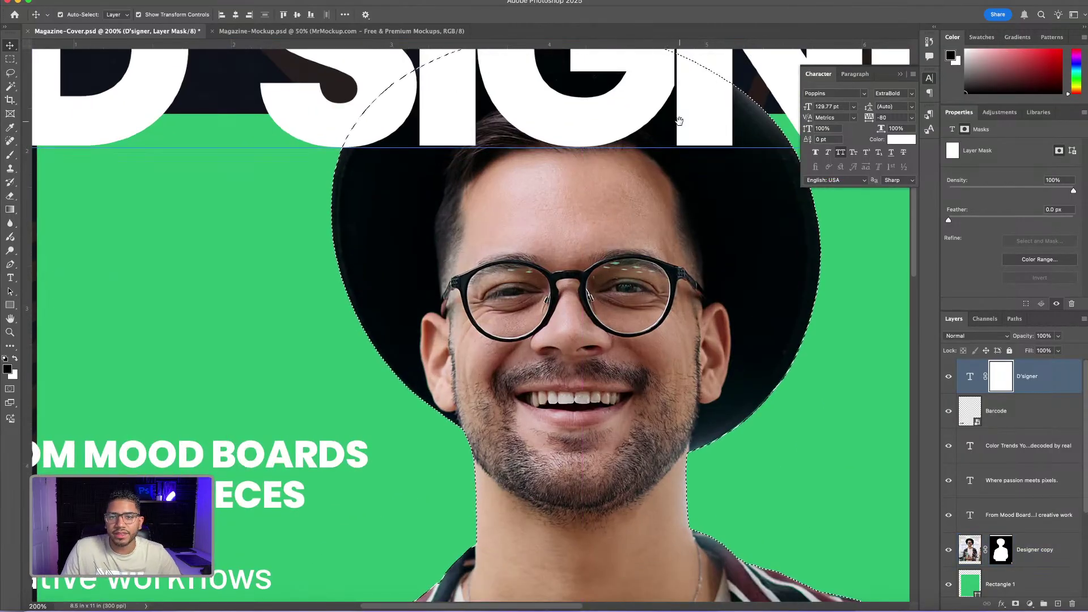
pyautogui.scroll(3, 629, 204)
pyautogui.hscroll(2, 629, 204)
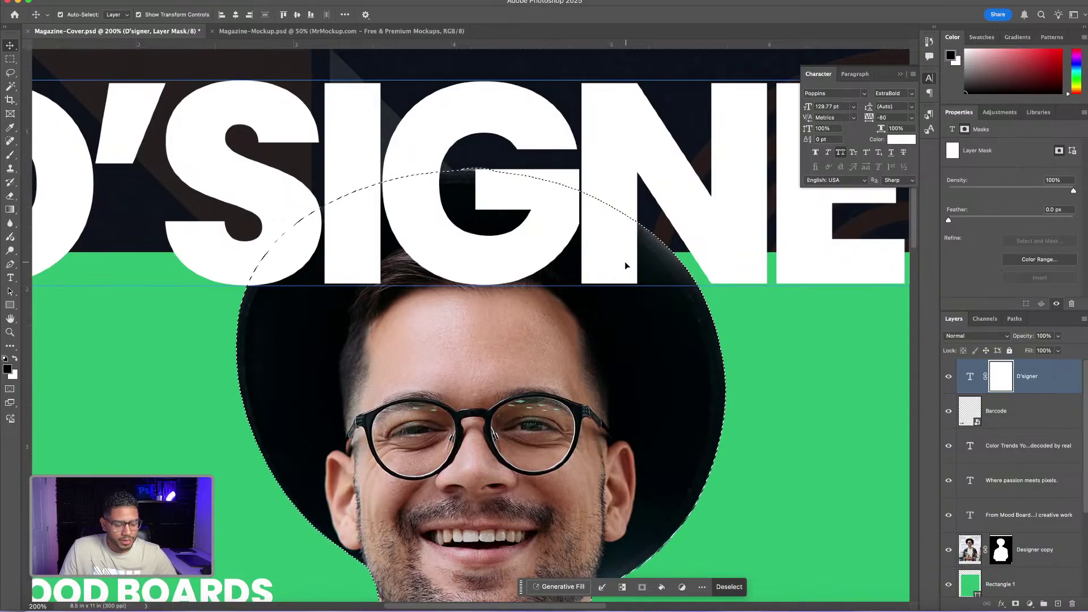
pyautogui.press('b')
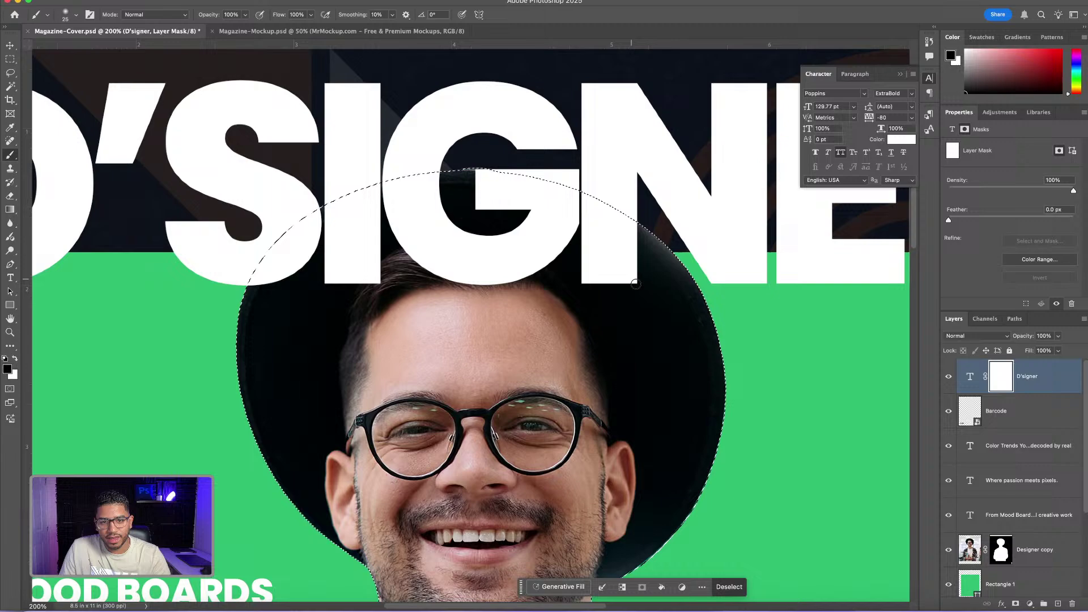
# Paint black on the D'signer mask with an enlarged brush to hide the letter over the hat.
pyautogui.press(']')
pyautogui.press(']')
pyautogui.press(']')
pyautogui.press(']')
pyautogui.moveTo(635, 280)
pyautogui.mouseDown()
pyautogui.moveTo(595, 295)
pyautogui.moveTo(639, 257)
pyautogui.moveTo(606, 279)
pyautogui.moveTo(641, 238)
pyautogui.moveTo(632, 250)
pyautogui.moveTo(632, 217)
pyautogui.moveTo(634, 238)
pyautogui.moveTo(613, 201)
pyautogui.moveTo(614, 258)
pyautogui.moveTo(609, 190)
pyautogui.moveTo(599, 281)
pyautogui.moveTo(588, 286)
pyautogui.moveTo(605, 247)
pyautogui.moveTo(606, 192)
pyautogui.moveTo(600, 254)
pyautogui.moveTo(591, 276)
pyautogui.moveTo(600, 230)
pyautogui.moveTo(581, 279)
pyautogui.moveTo(598, 203)
pyautogui.moveTo(589, 252)
pyautogui.moveTo(590, 186)
pyautogui.mouseUp()
pyautogui.press('super+equal')
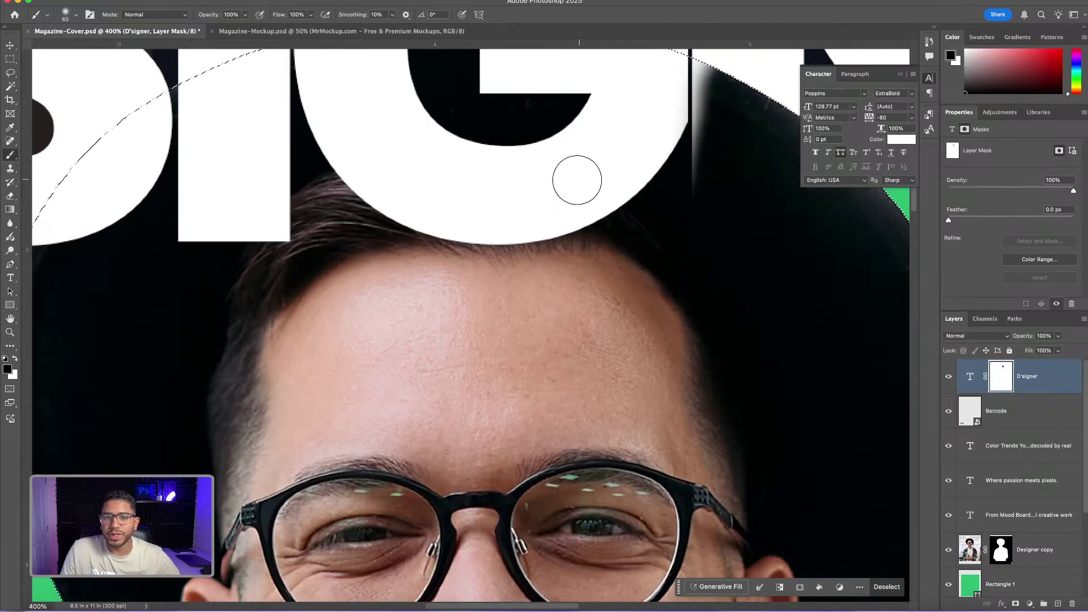
pyautogui.moveTo(724, 145); pyautogui.dragTo(651, 250)
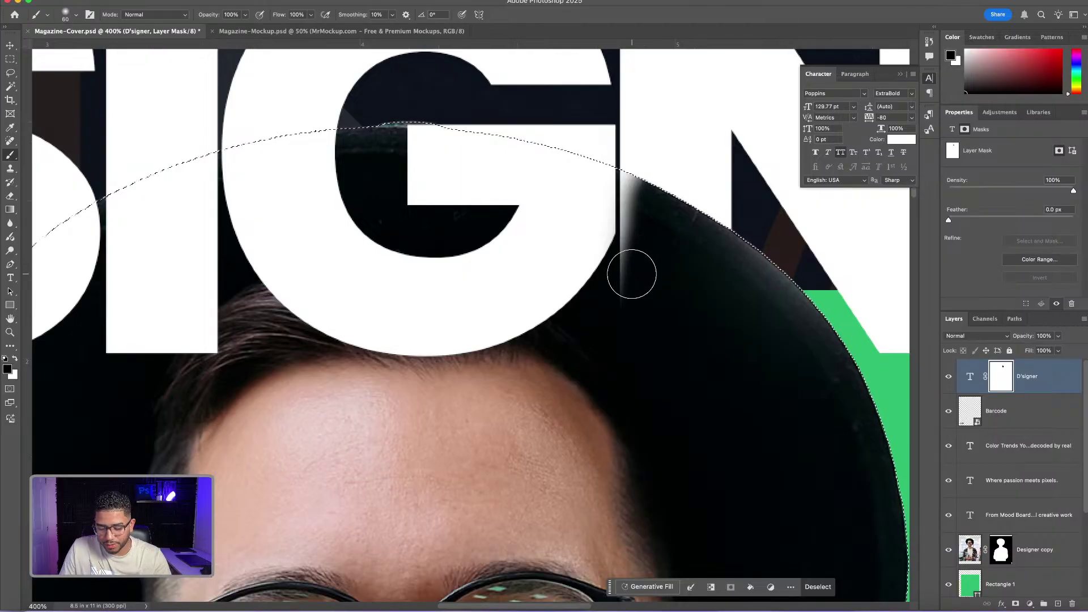
# Clean up the light fringe along the hat edge with a smaller brush, then zoom back out.
pyautogui.press('[')
pyautogui.press('[')
pyautogui.press('[')
pyautogui.press('[')
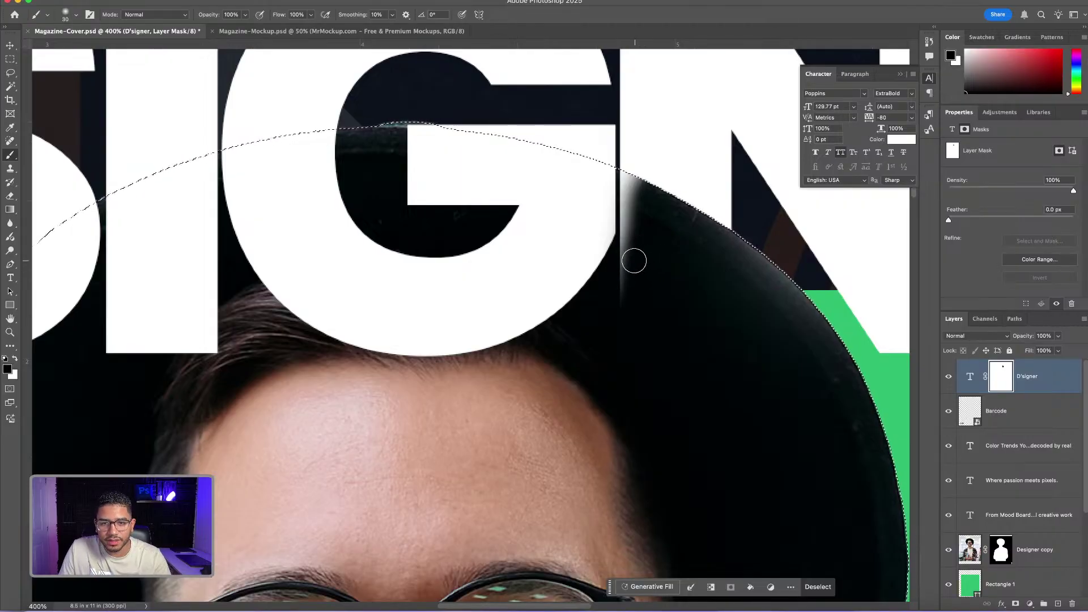
pyautogui.press('[')
pyautogui.moveTo(634, 261); pyautogui.dragTo(622, 299)
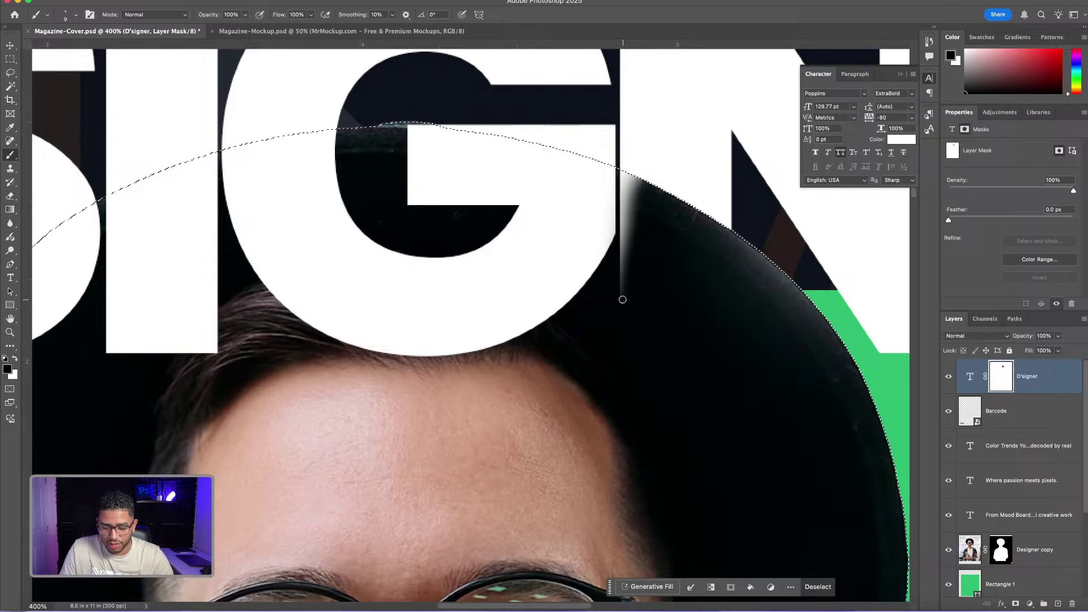
pyautogui.press(']')
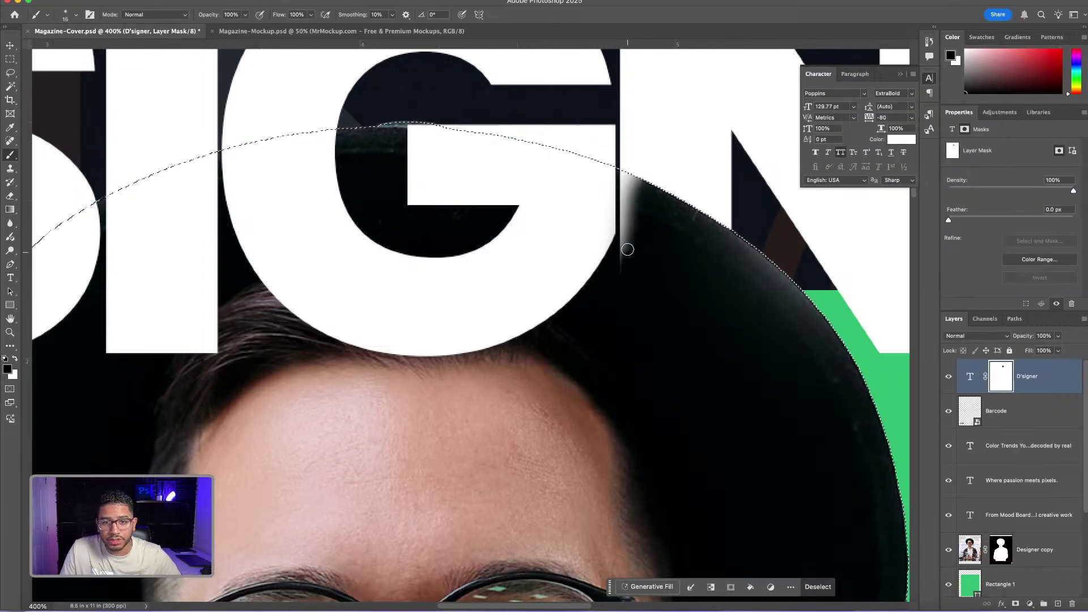
pyautogui.moveTo(627, 249)
pyautogui.mouseDown()
pyautogui.moveTo(636, 178)
pyautogui.moveTo(629, 230)
pyautogui.mouseUp()
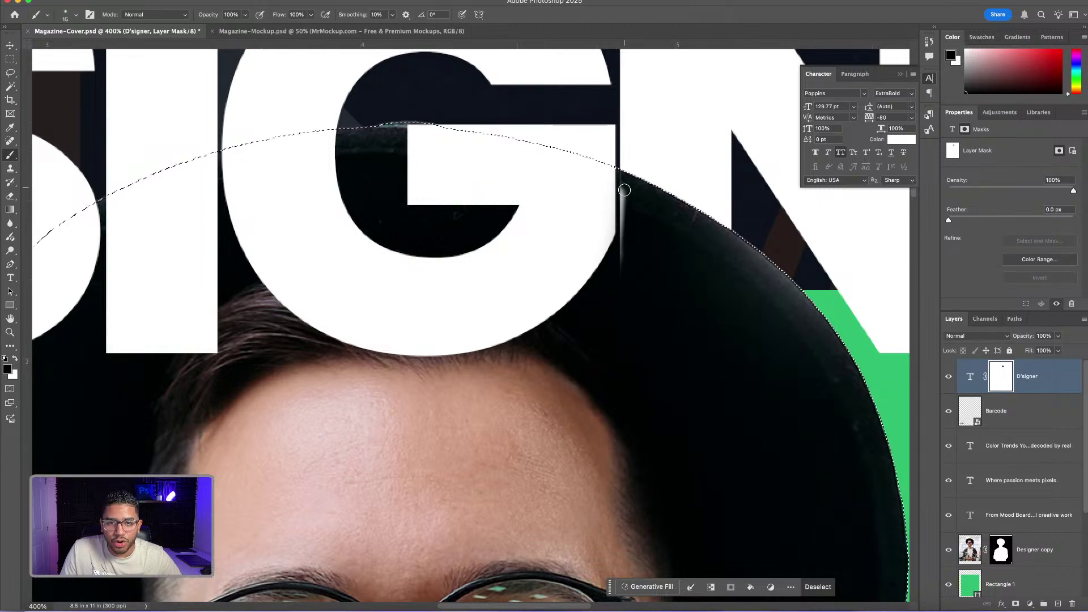
pyautogui.moveTo(624, 190)
pyautogui.mouseDown()
pyautogui.moveTo(623, 257)
pyautogui.moveTo(626, 247)
pyautogui.mouseUp()
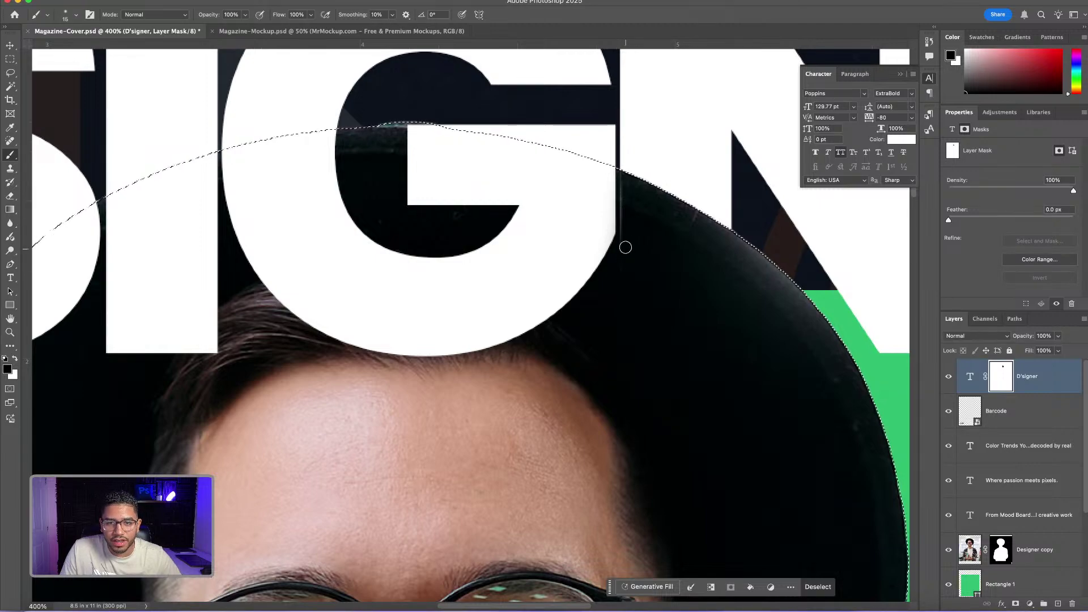
pyautogui.moveTo(624, 184); pyautogui.dragTo(625, 199)
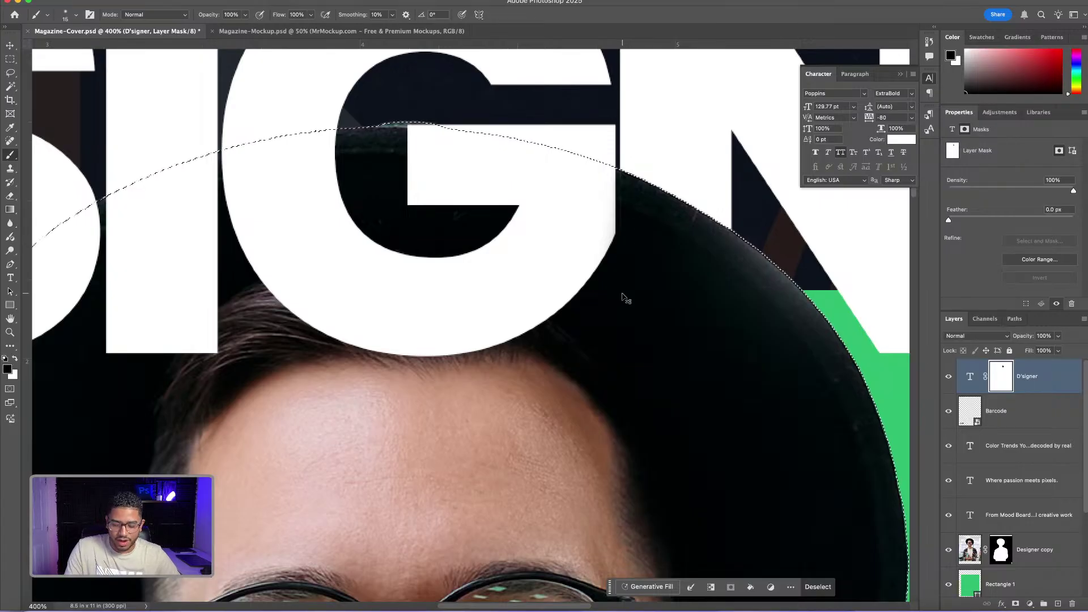
pyautogui.press('super+1')
pyautogui.press('super+minus')
pyautogui.press('super+minus')
pyautogui.press('super+minus')
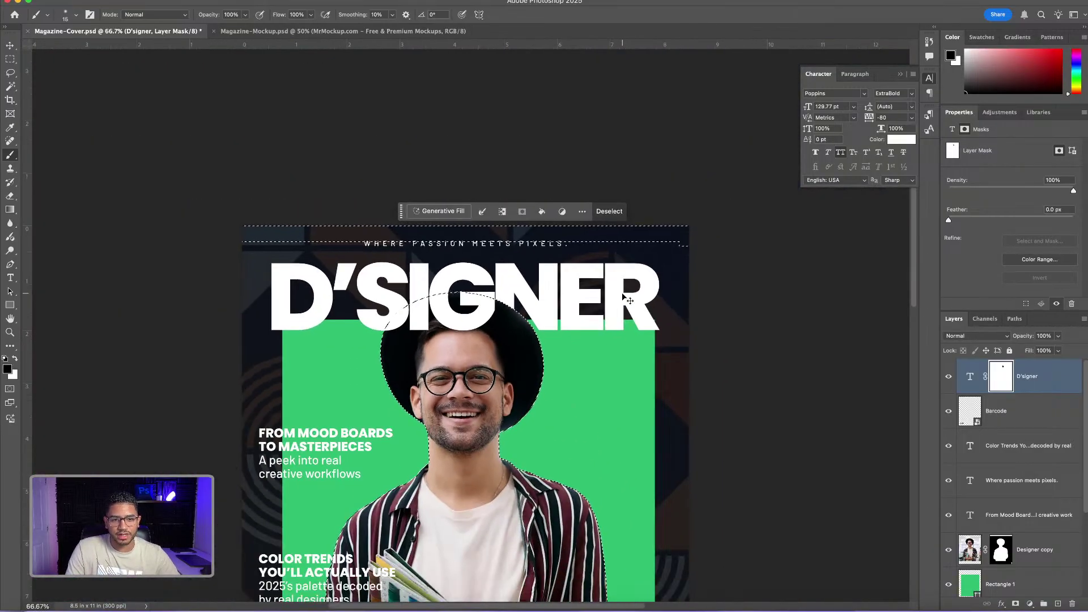
# Load a fresh selection of the man's figure from the Designer copy mask.
pyautogui.press('super+plus')
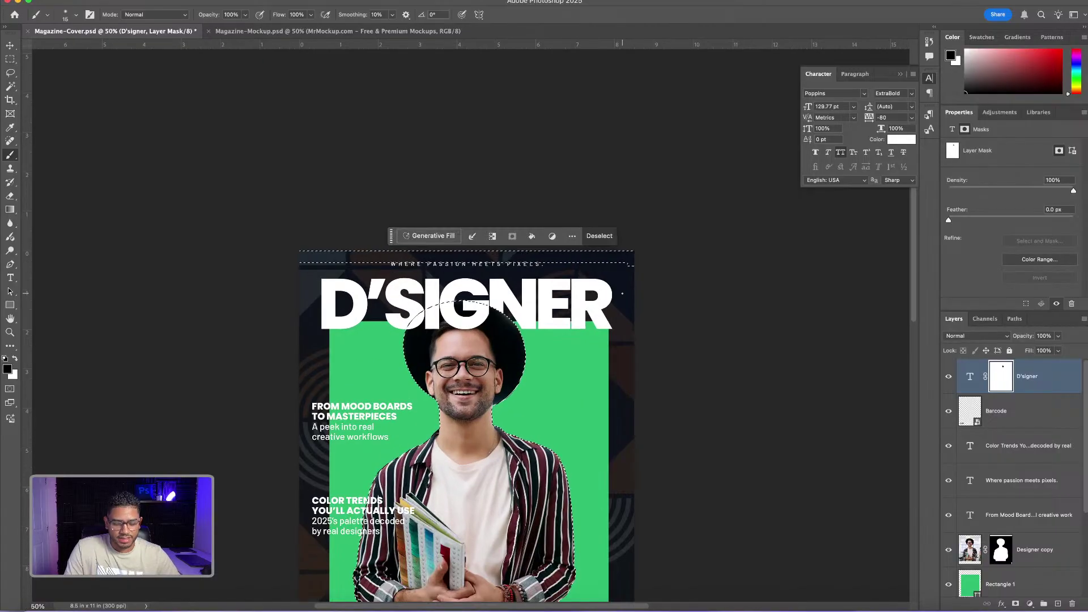
pyautogui.press('super+d')
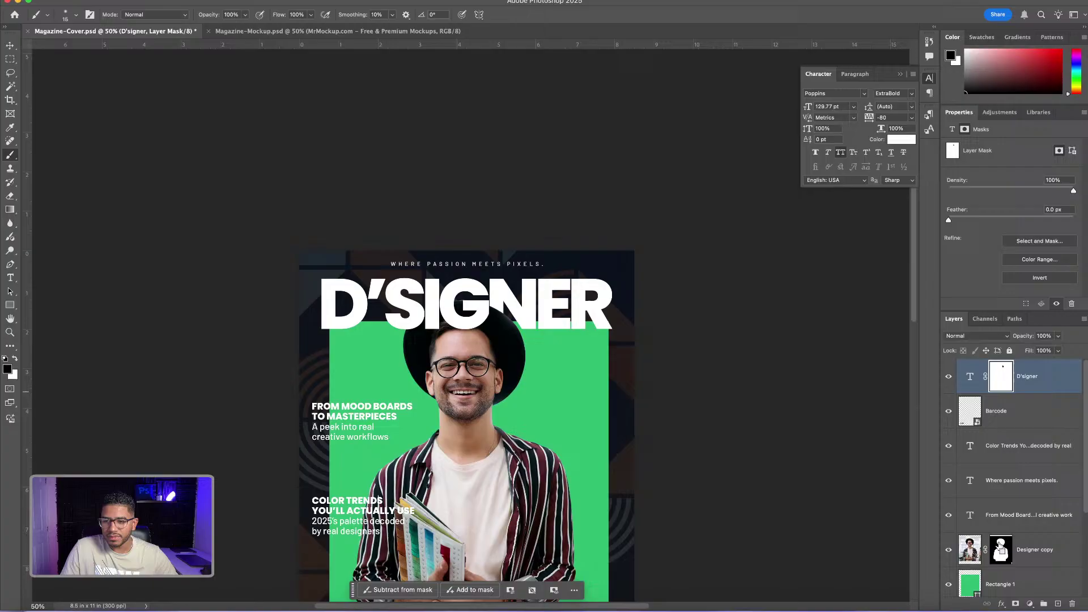
pyautogui.keyDown('super'); pyautogui.click(1001, 551); pyautogui.keyUp('super')
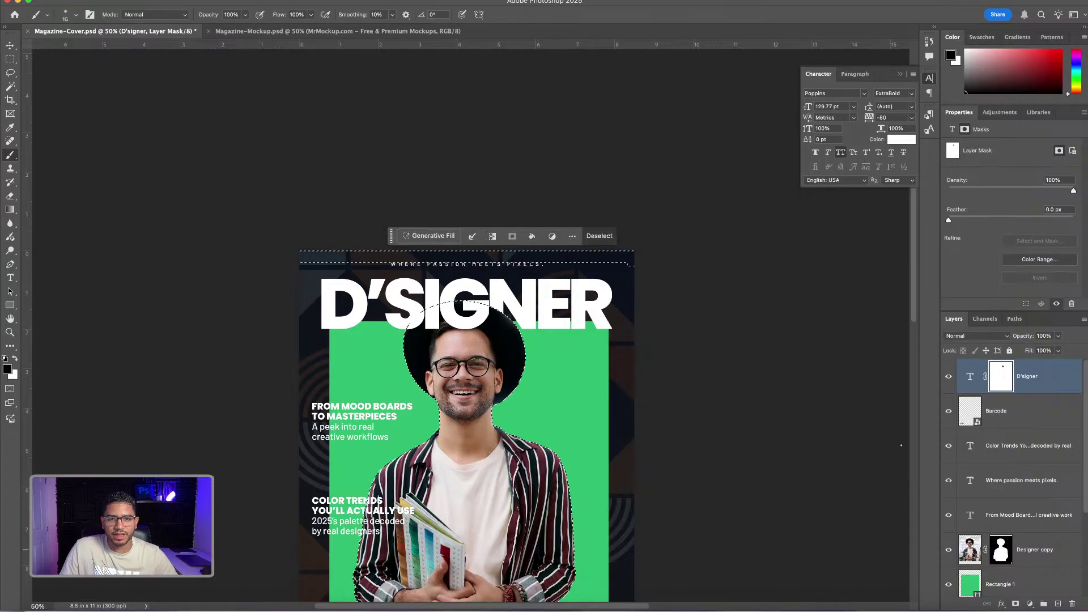
pyautogui.moveTo(667, 444); pyautogui.dragTo(675, 318)
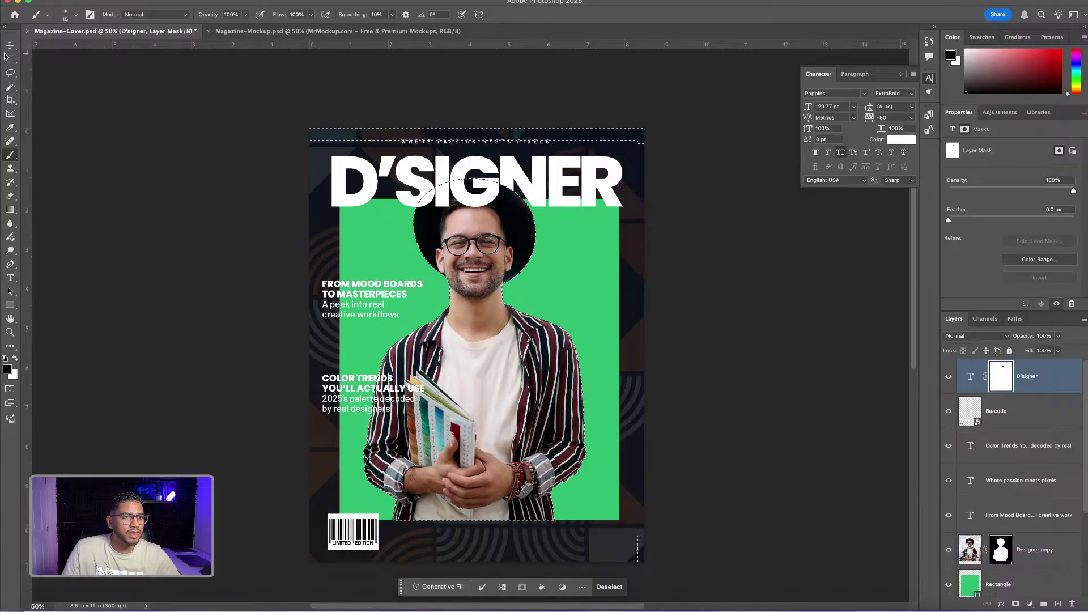
# Subtract the top strip and bottom-right corner from the selection with the Rectangular Marquee.
pyautogui.press('m')
pyautogui.moveTo(309, 129); pyautogui.dragTo(762, 161)
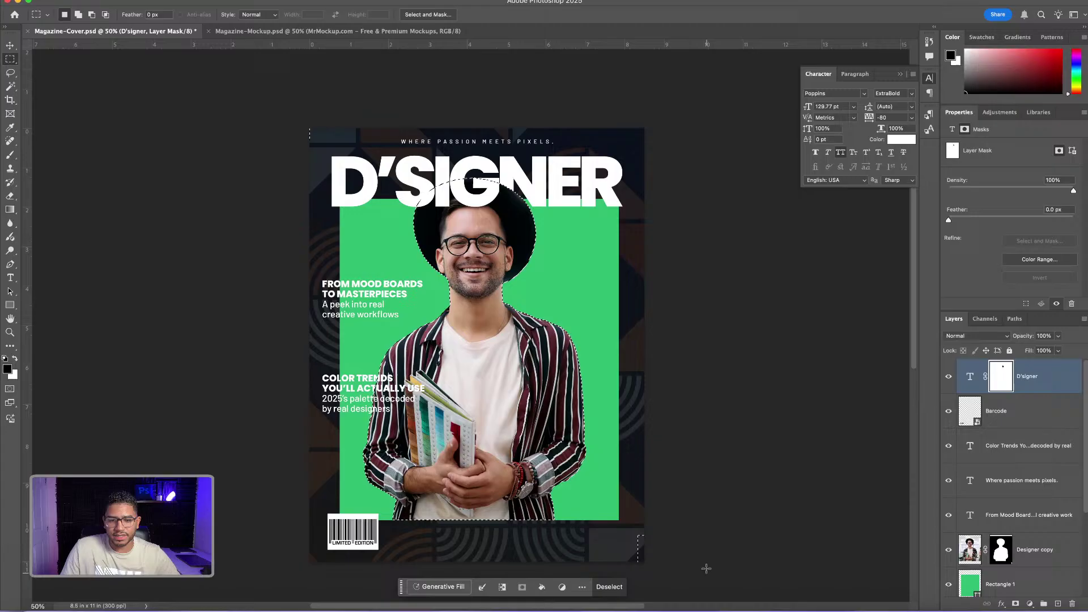
pyautogui.moveTo(682, 527); pyautogui.dragTo(625, 582)
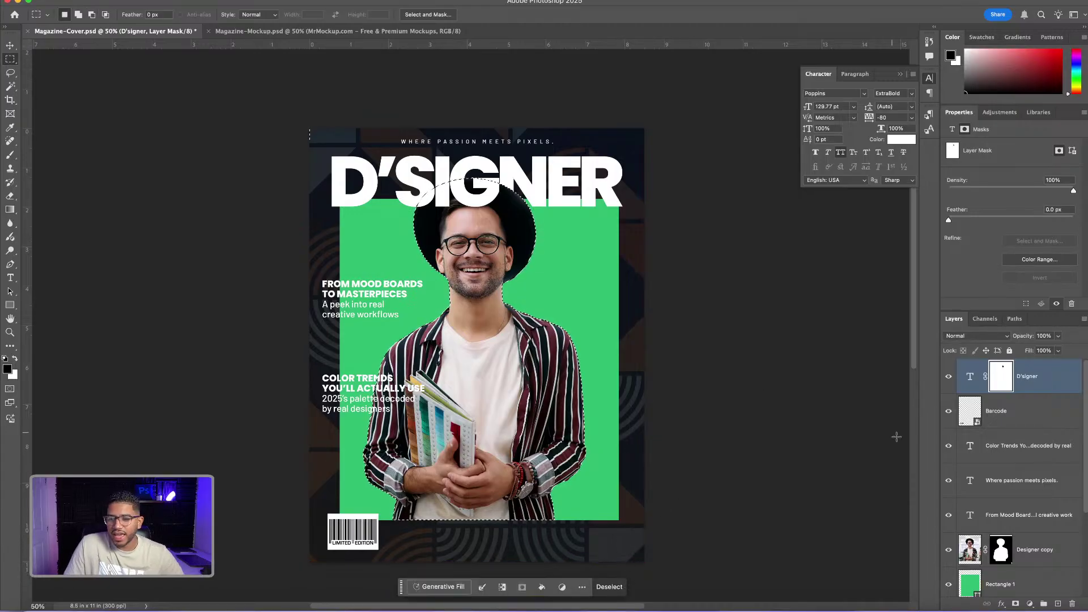
pyautogui.click(972, 551)
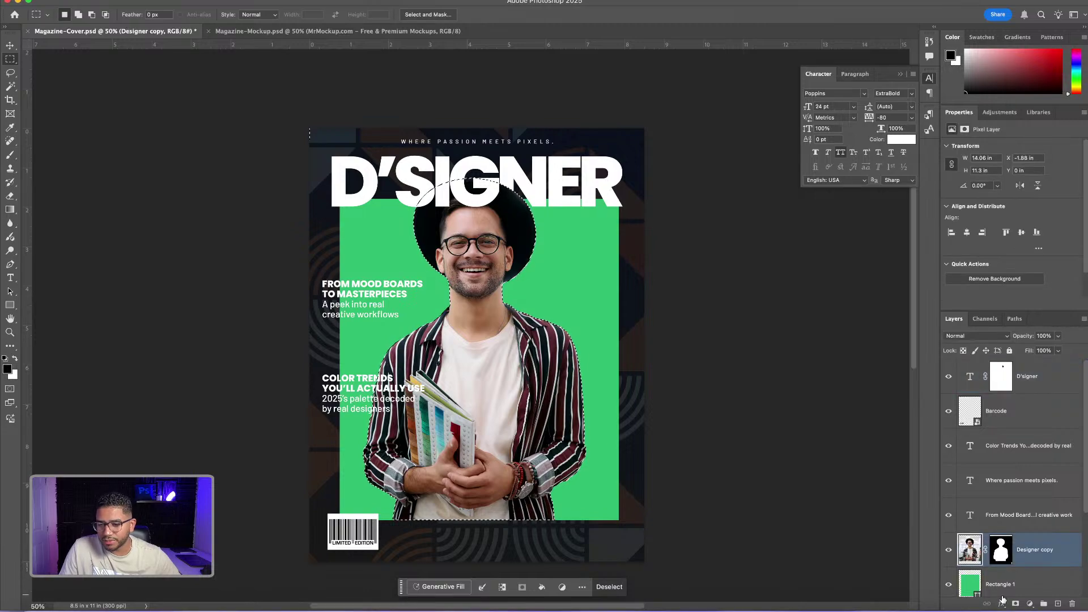
pyautogui.click(1030, 604)
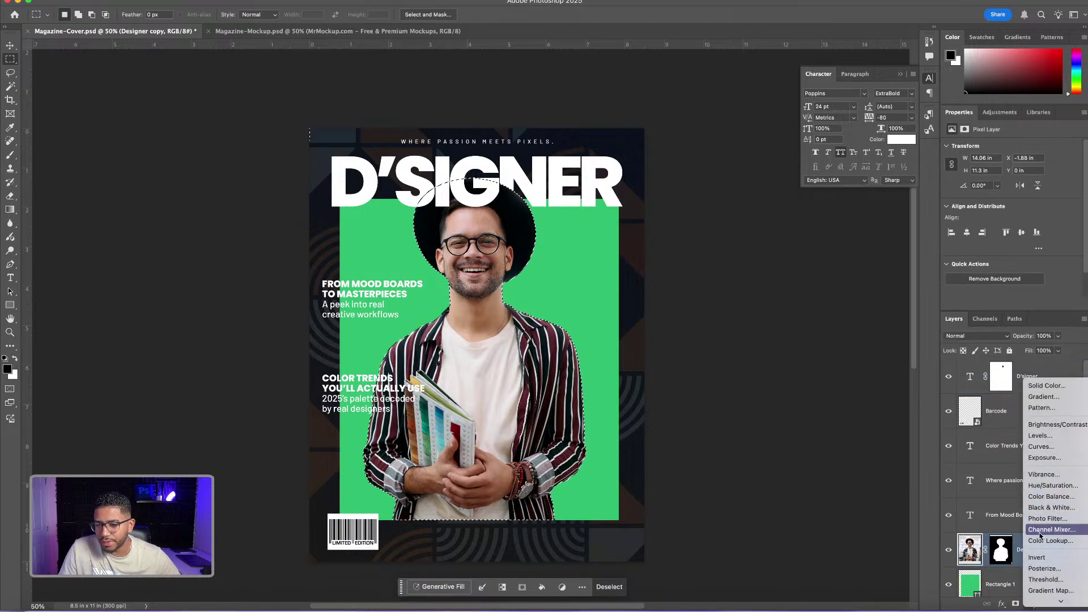
# Add a Gradient Map over the man and try the Purples presets, settling on Purple_07.
pyautogui.click(1046, 588)
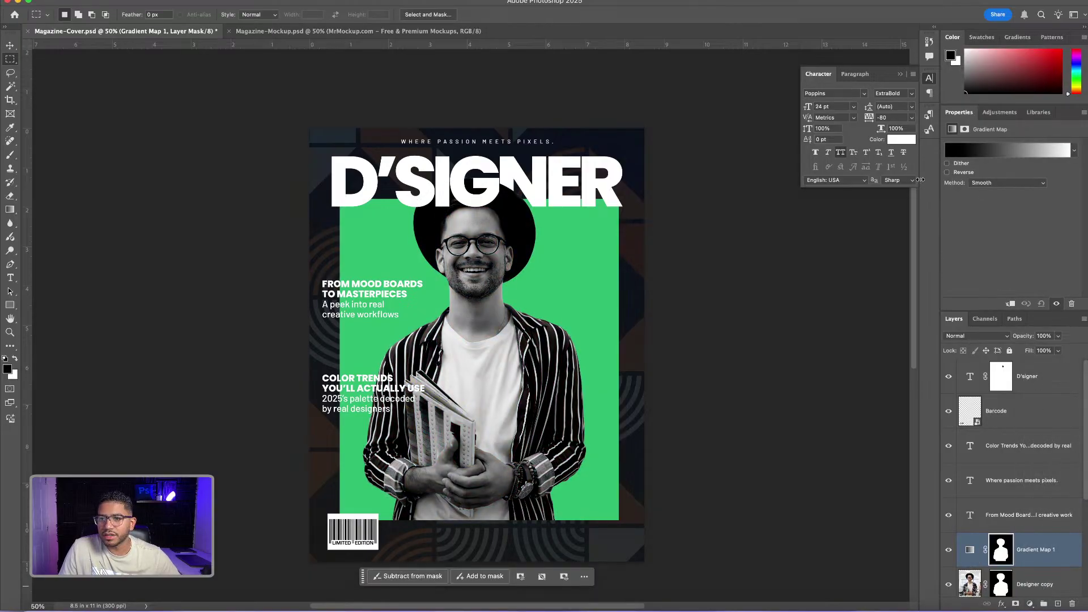
pyautogui.click(972, 151)
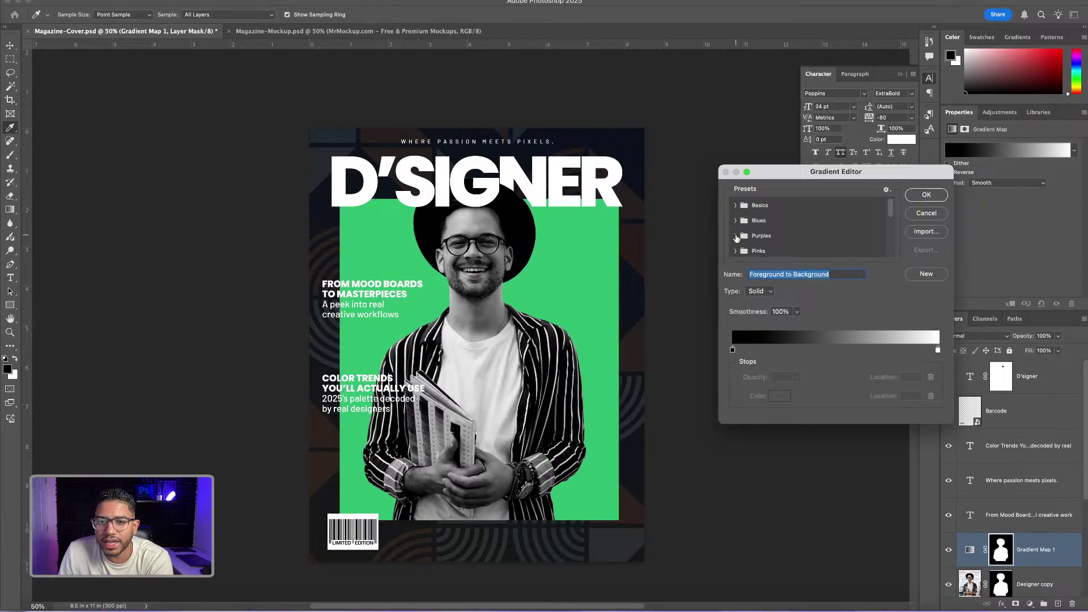
pyautogui.click(736, 236)
pyautogui.scroll(-1, 766, 233)
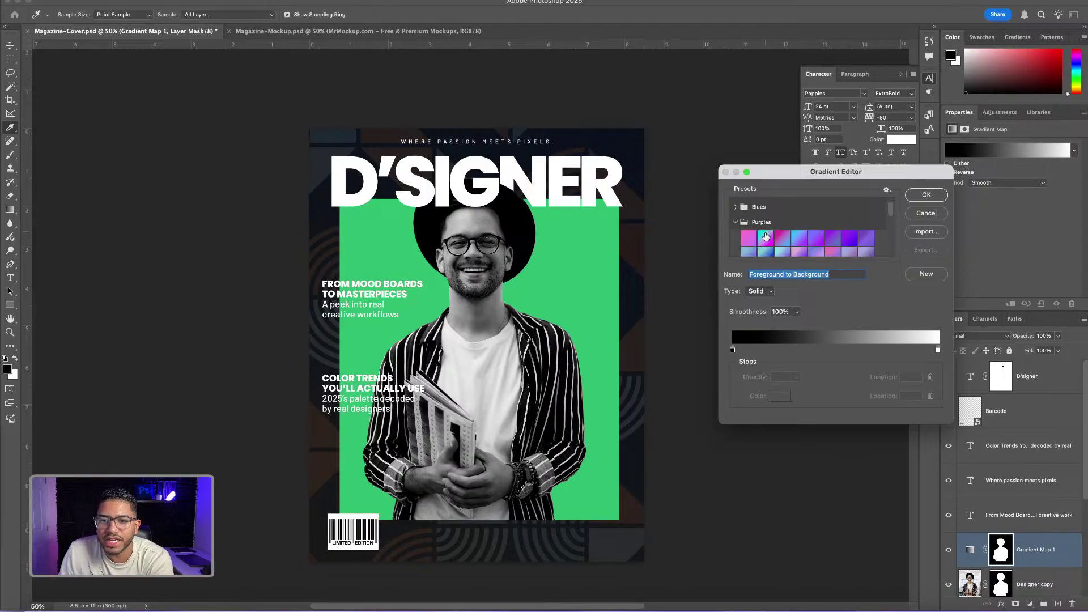
pyautogui.click(764, 238)
pyautogui.click(782, 238)
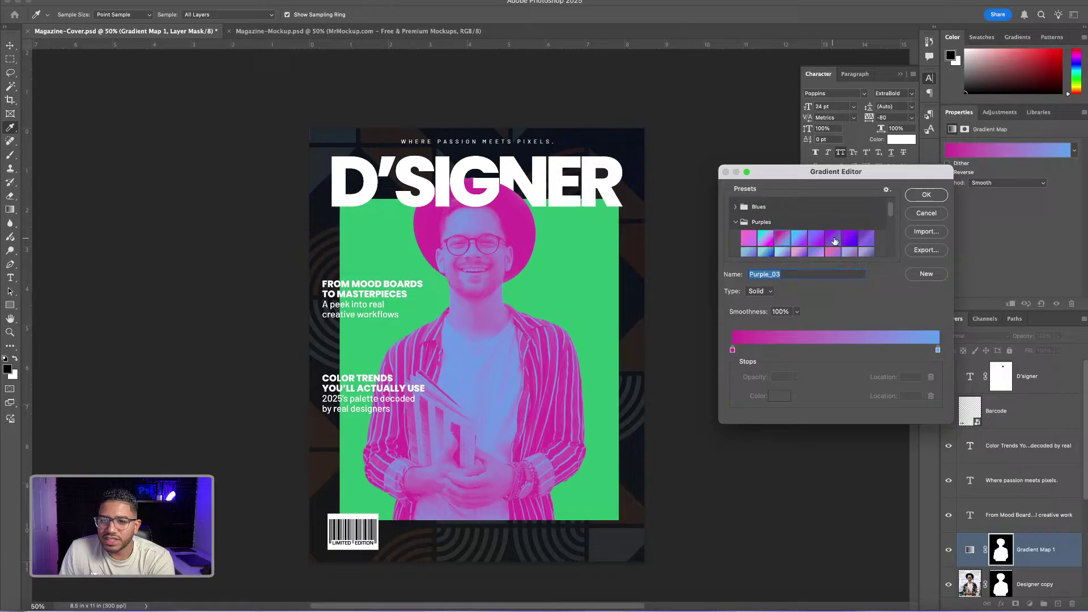
pyautogui.click(852, 237)
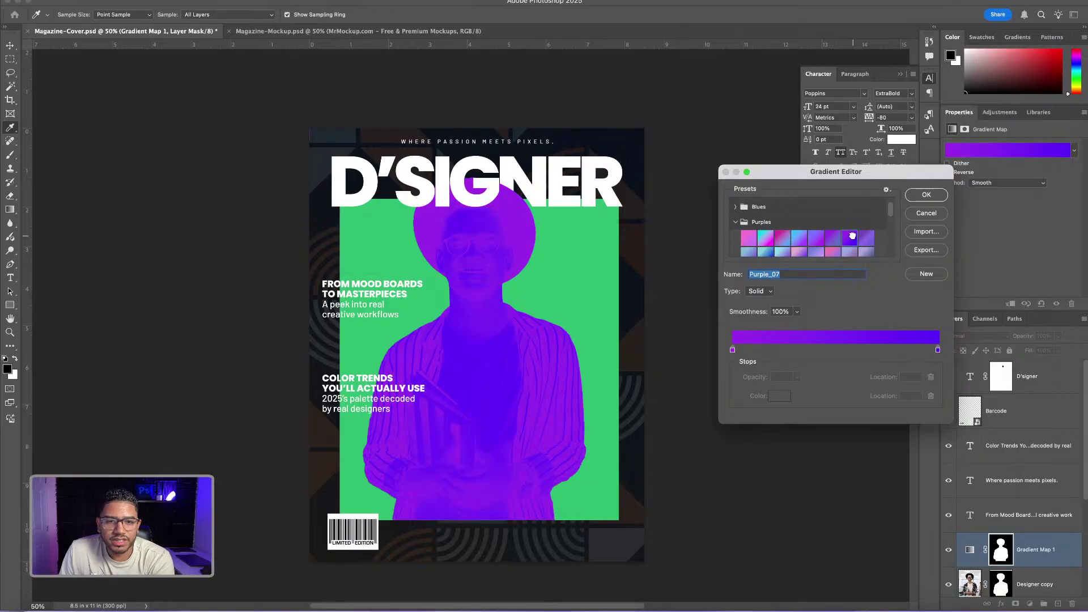
pyautogui.scroll(-2, 767, 247)
pyautogui.click(775, 237)
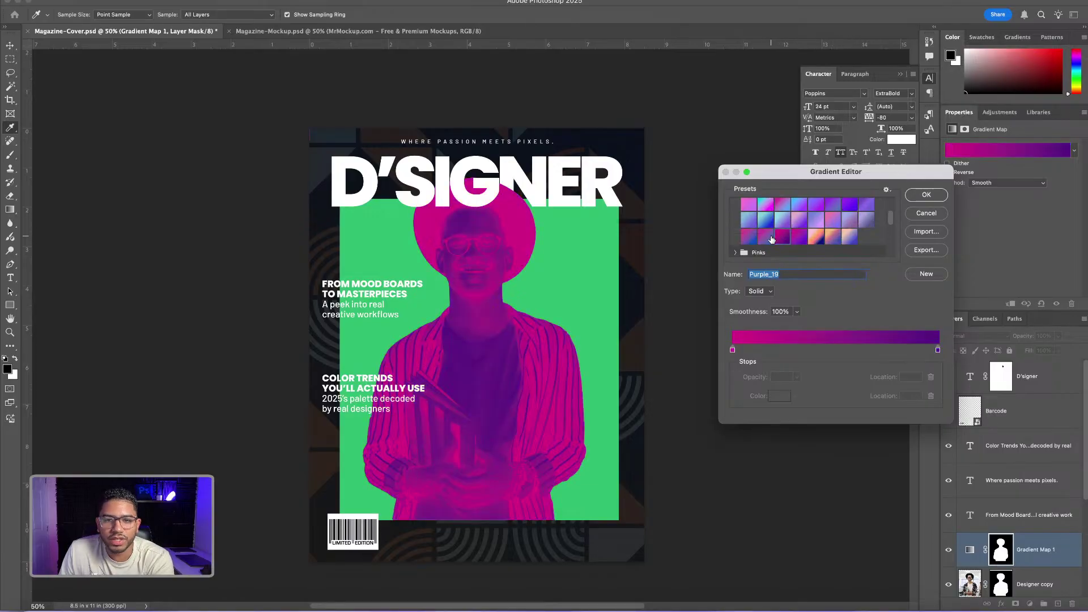
pyautogui.click(768, 238)
pyautogui.click(748, 237)
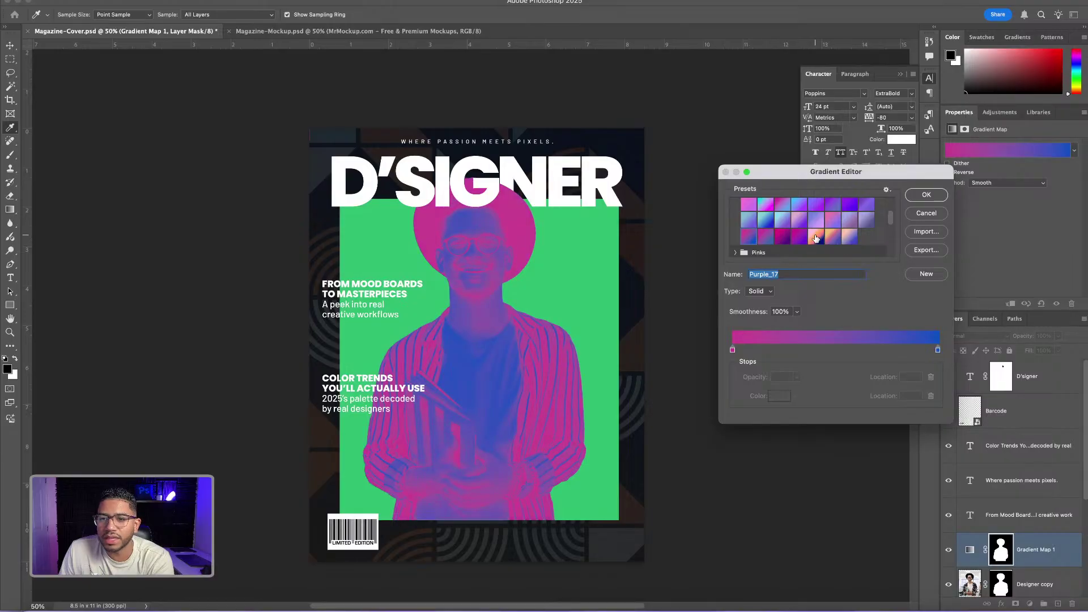
pyautogui.click(816, 238)
pyautogui.click(796, 237)
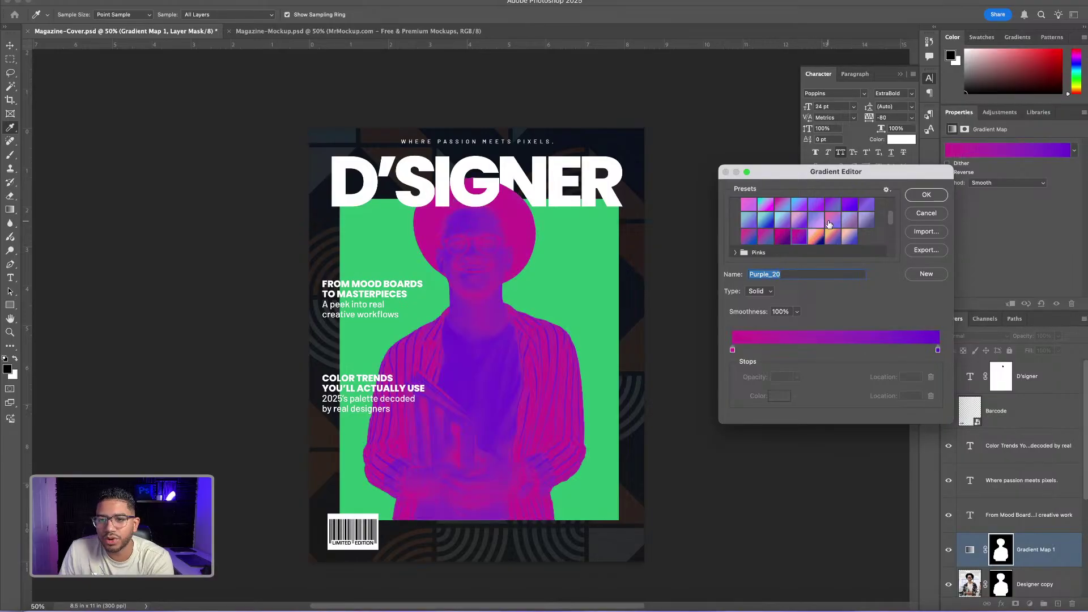
pyautogui.click(866, 203)
pyautogui.click(850, 205)
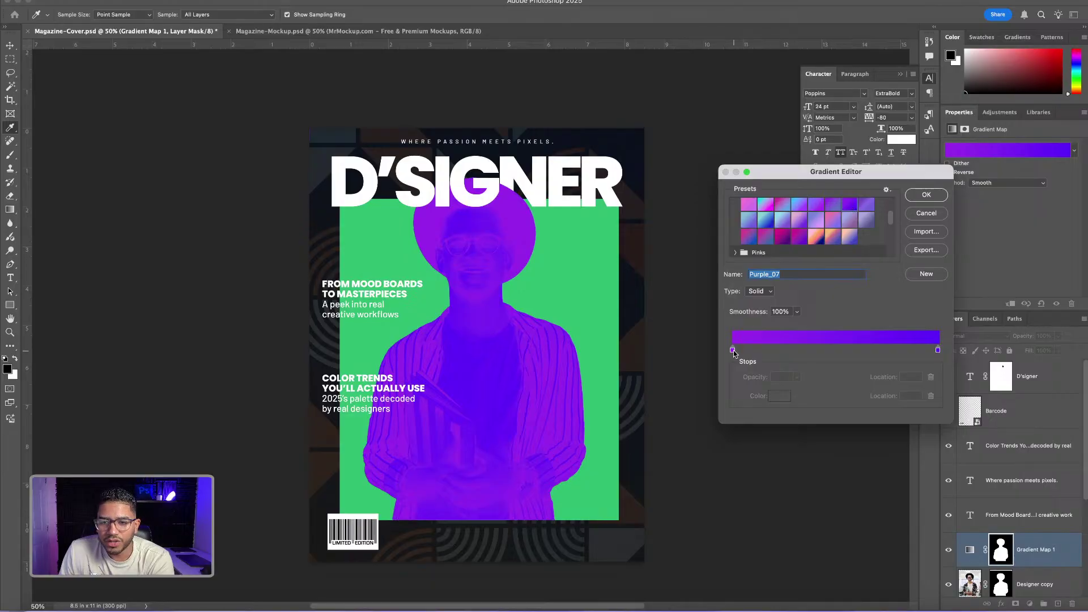
# Swap the gradient stops, then set them to deep purple on the left and yellow on the right.
pyautogui.moveTo(732, 352); pyautogui.dragTo(796, 351)
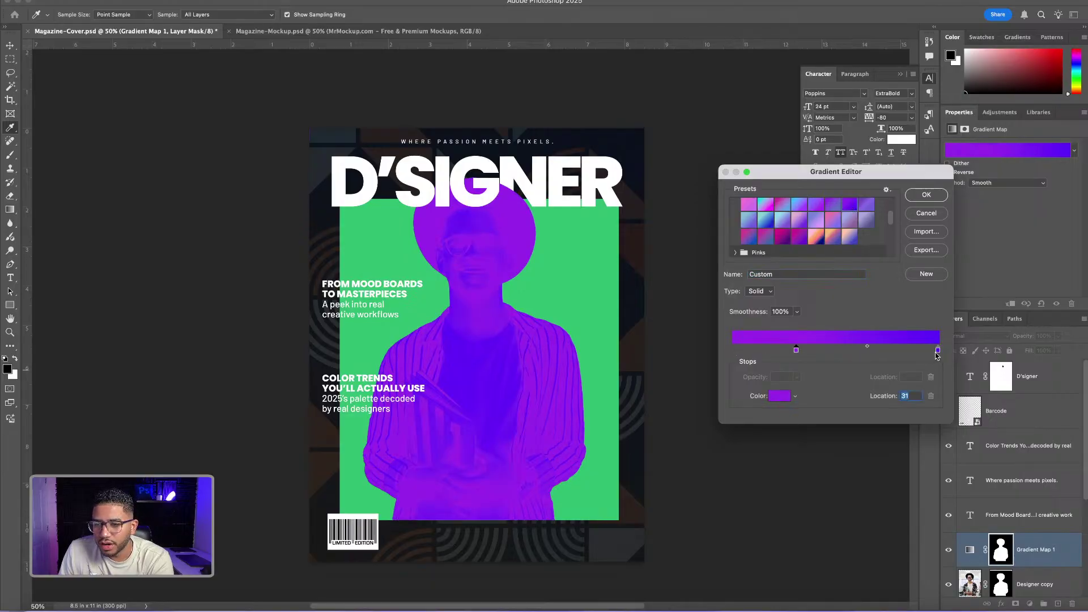
pyautogui.moveTo(937, 351); pyautogui.dragTo(730, 352)
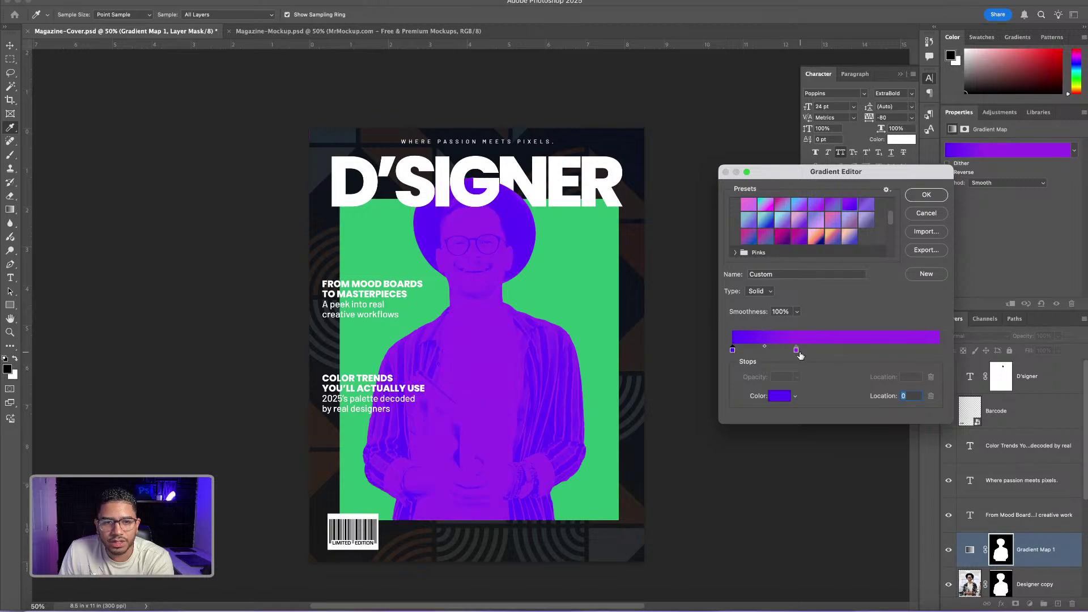
pyautogui.moveTo(796, 350); pyautogui.dragTo(944, 353)
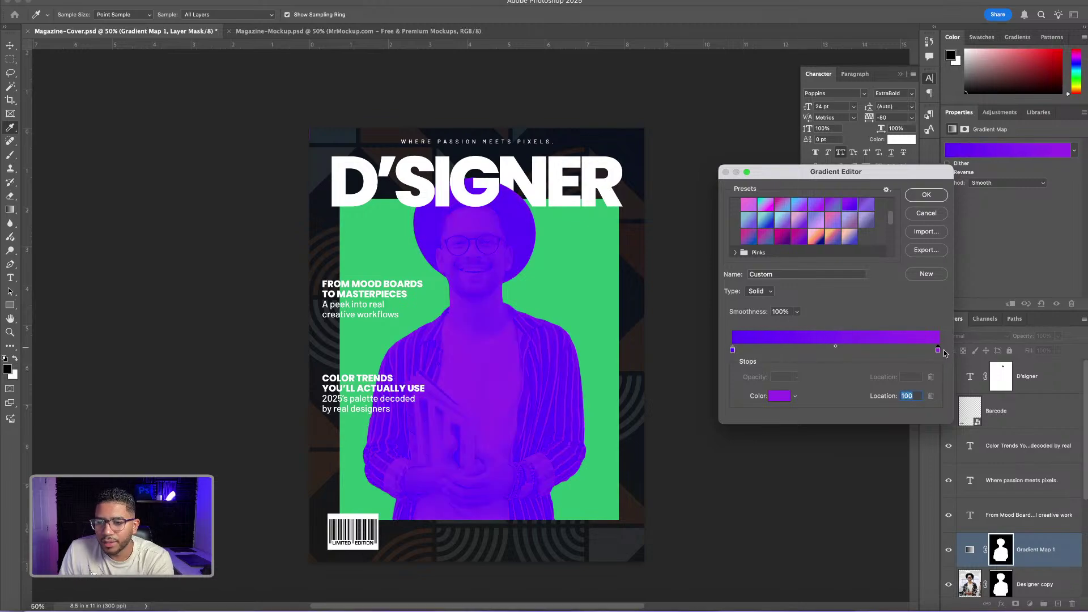
pyautogui.doubleClick(937, 351)
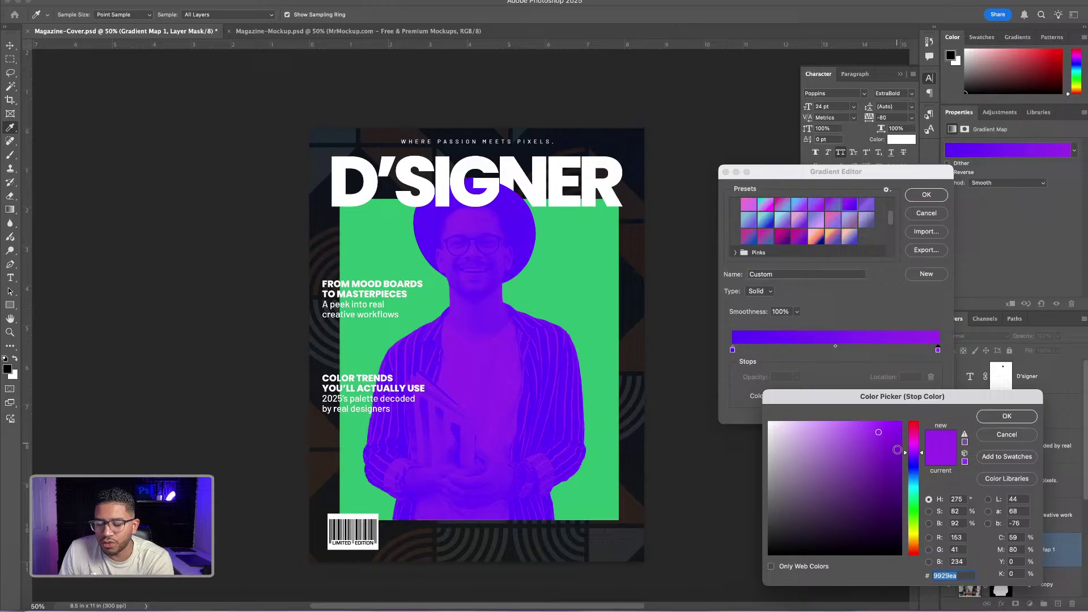
pyautogui.moveTo(922, 454); pyautogui.dragTo(922, 536)
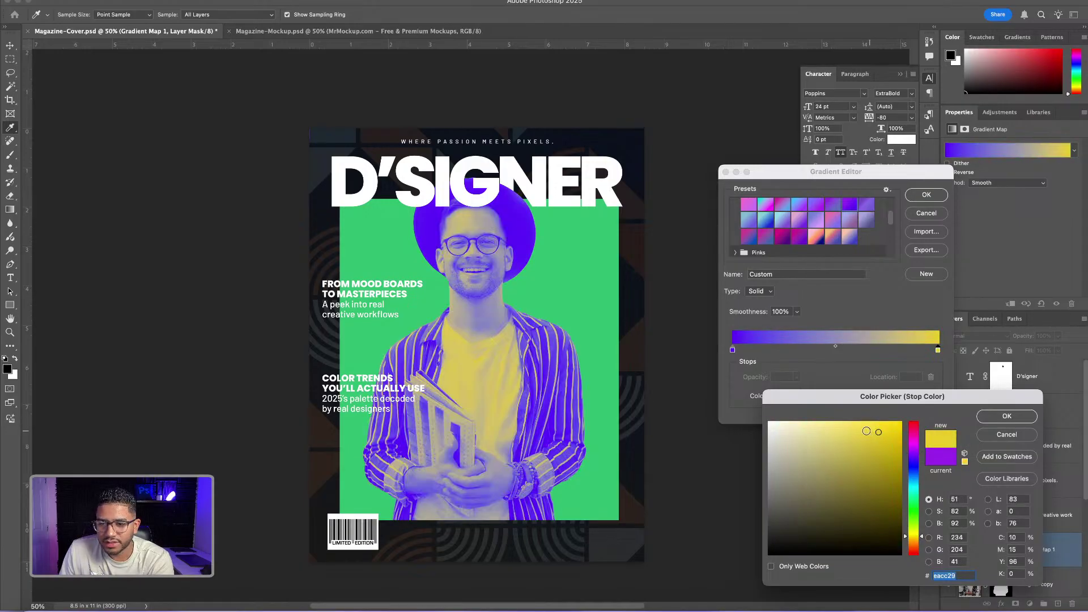
pyautogui.click(870, 428)
pyautogui.click(1007, 416)
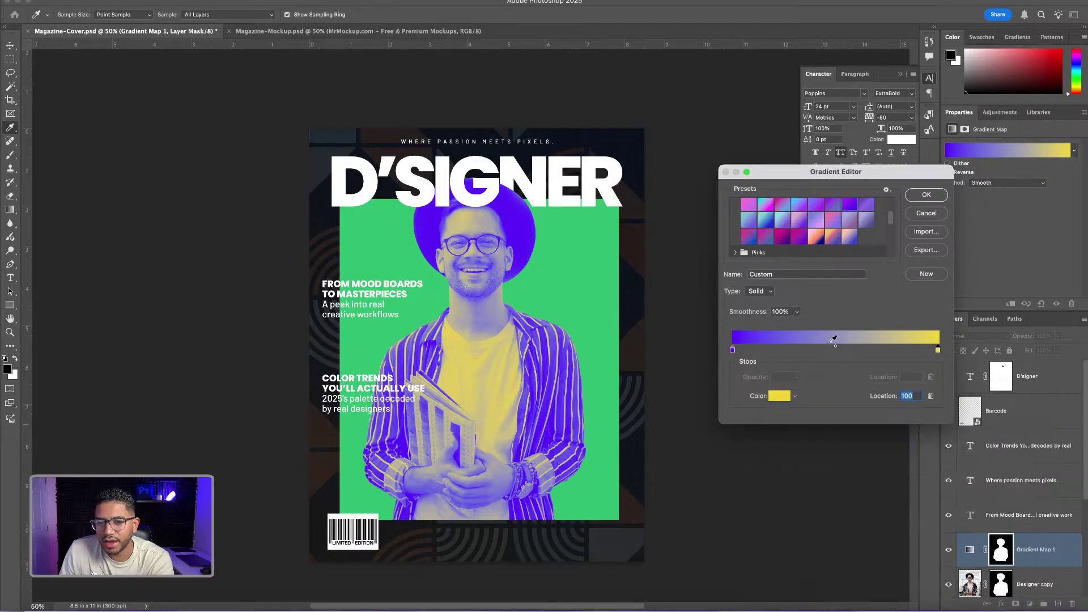
pyautogui.doubleClick(733, 350)
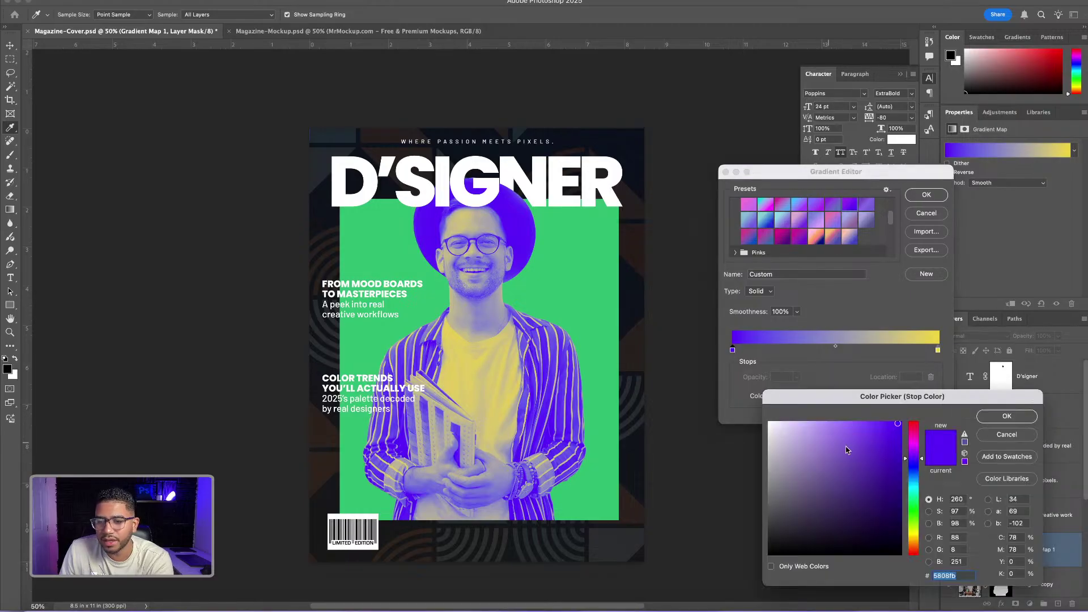
pyautogui.moveTo(887, 434); pyautogui.dragTo(872, 464)
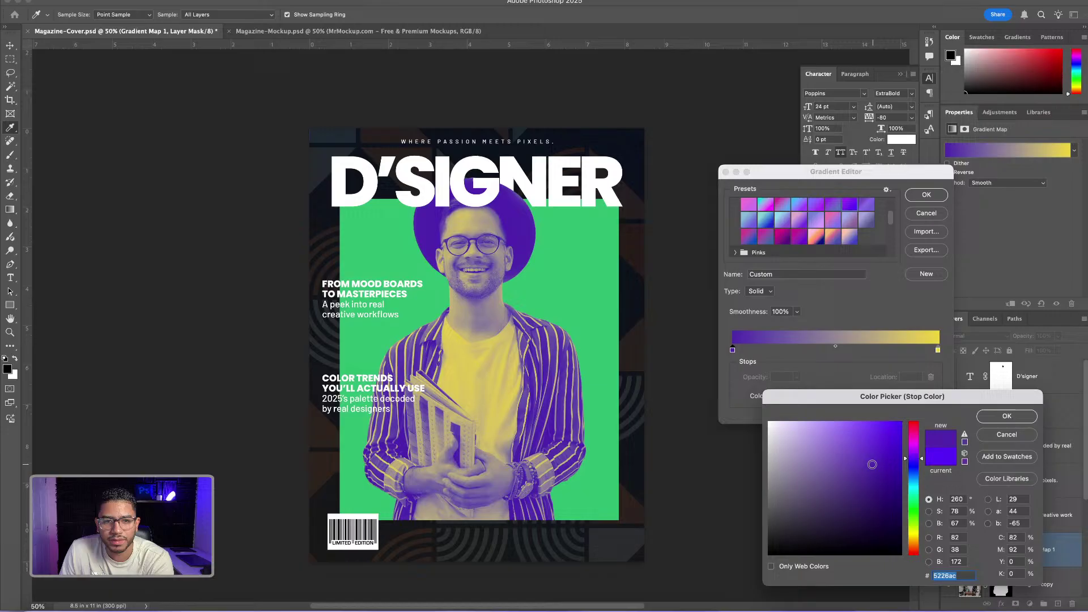
pyautogui.click(1006, 415)
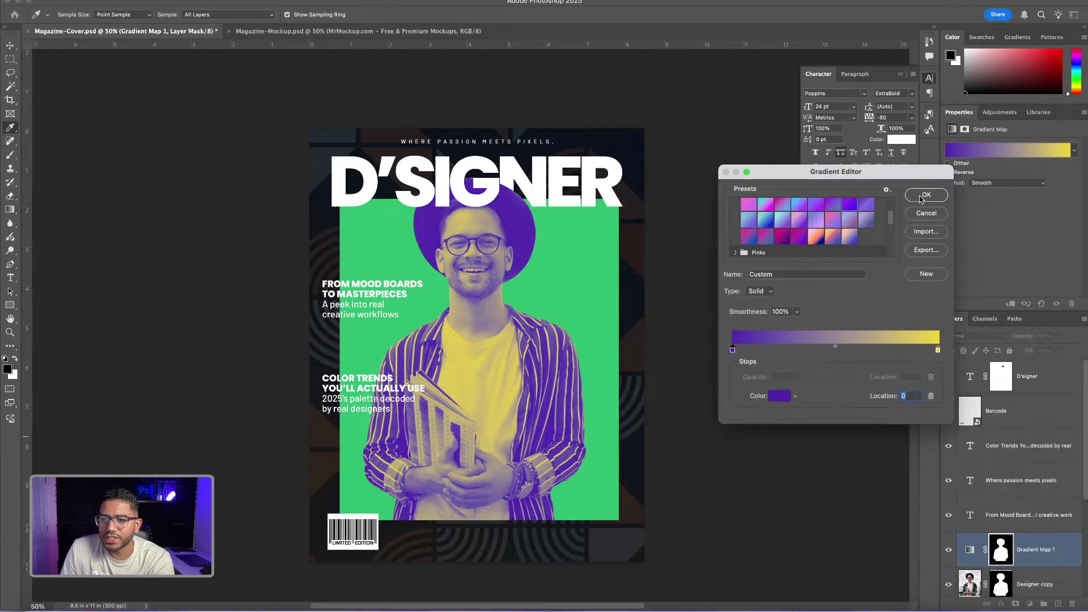
pyautogui.click(923, 195)
# Keep the Gradient Map 1 layer in Normal blend mode and lower its opacity to 64%.
pyautogui.click(969, 548)
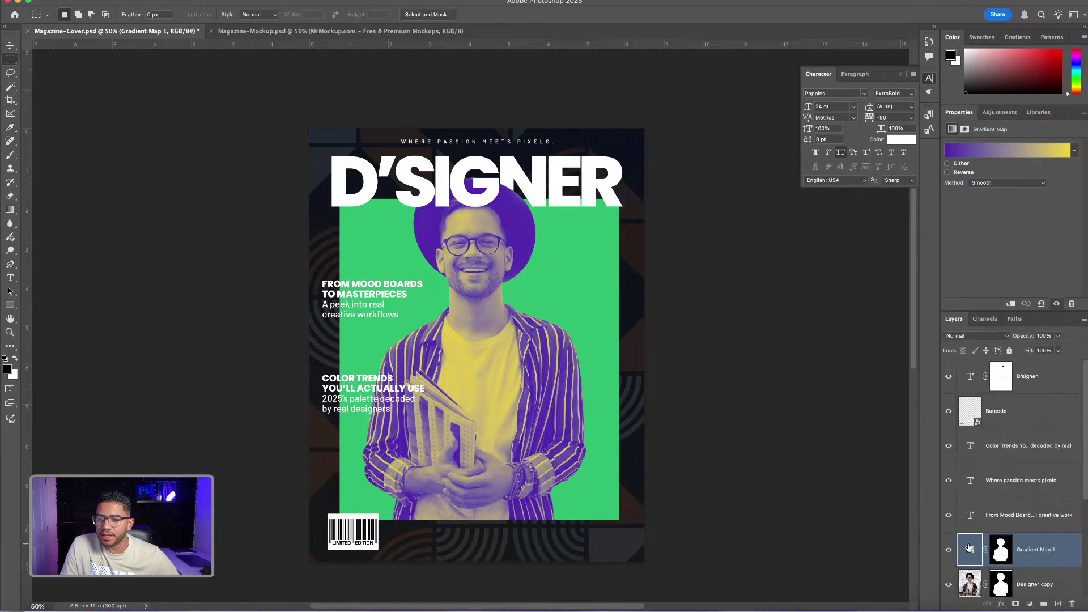
pyautogui.click(982, 336)
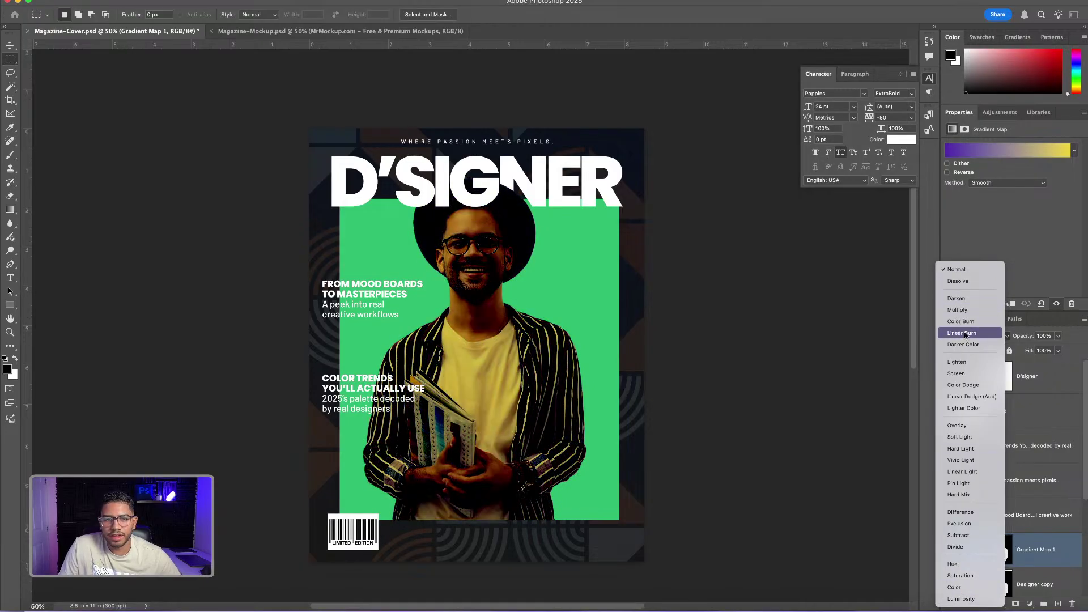
pyautogui.click(1058, 549)
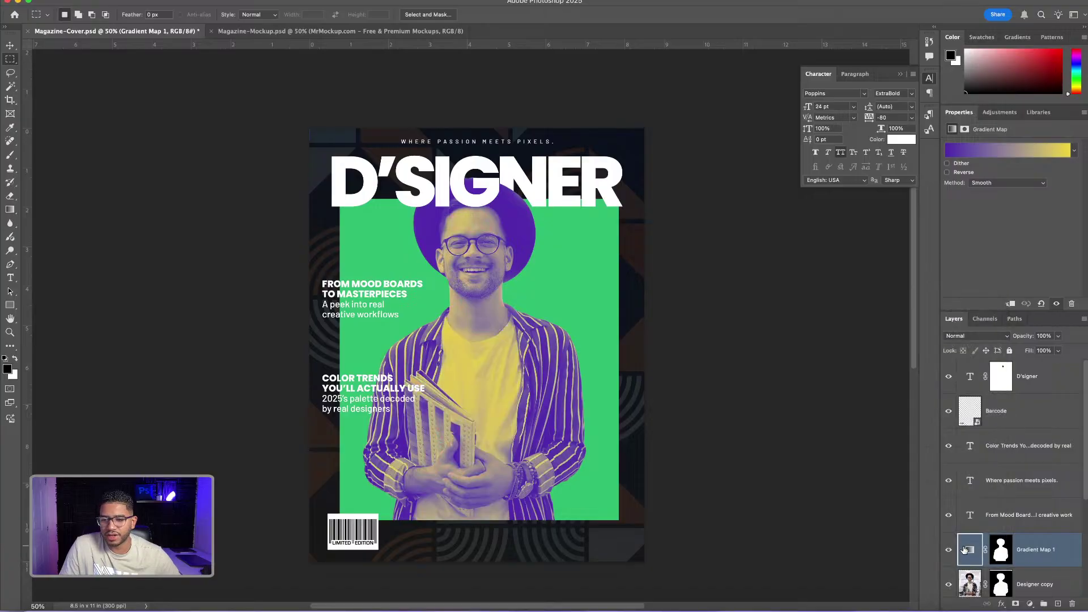
pyautogui.click(1059, 337)
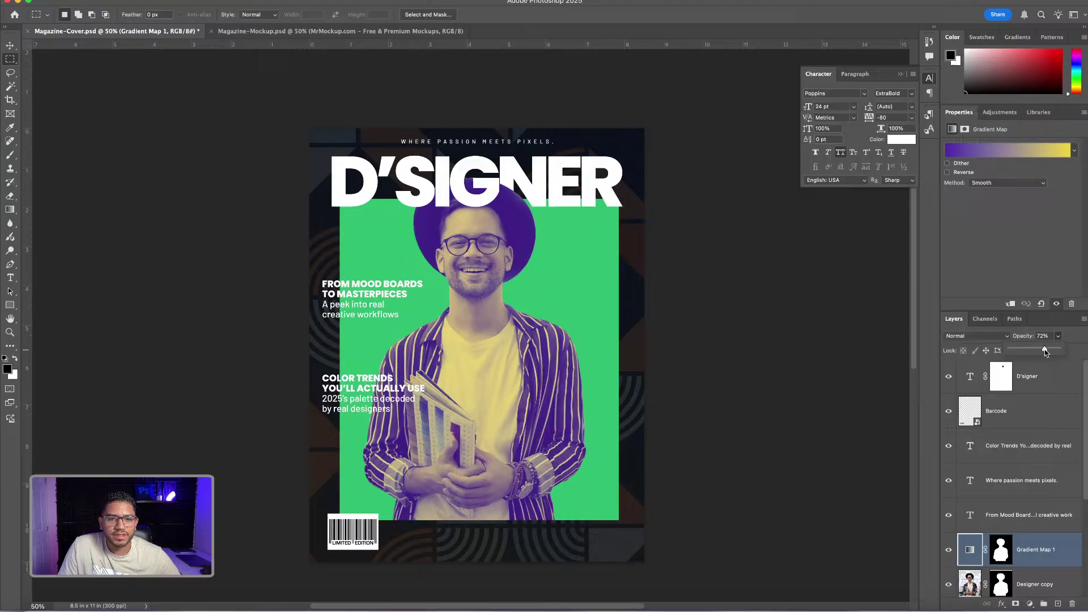
pyautogui.moveTo(1045, 352); pyautogui.dragTo(1041, 352)
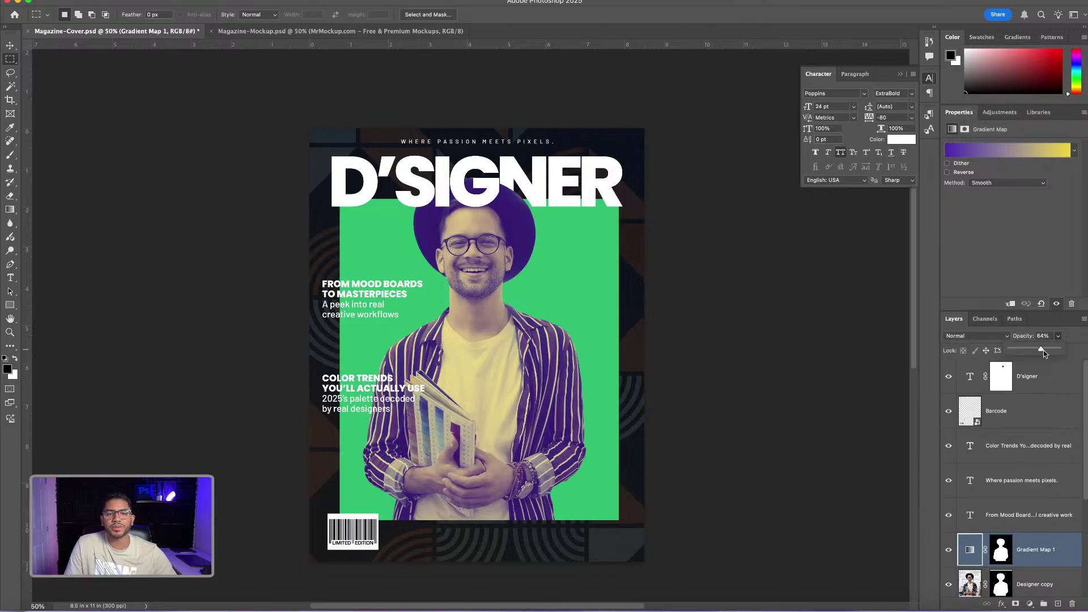
pyautogui.click(10, 45)
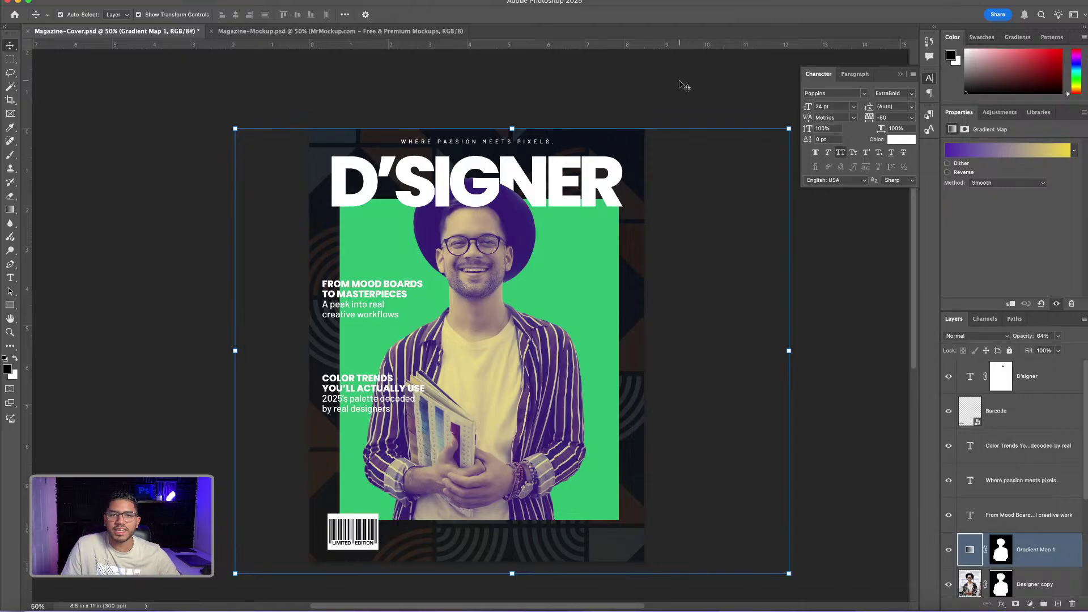
# Duplicate the background pattern layer with Cmd+J.
pyautogui.click(692, 99)
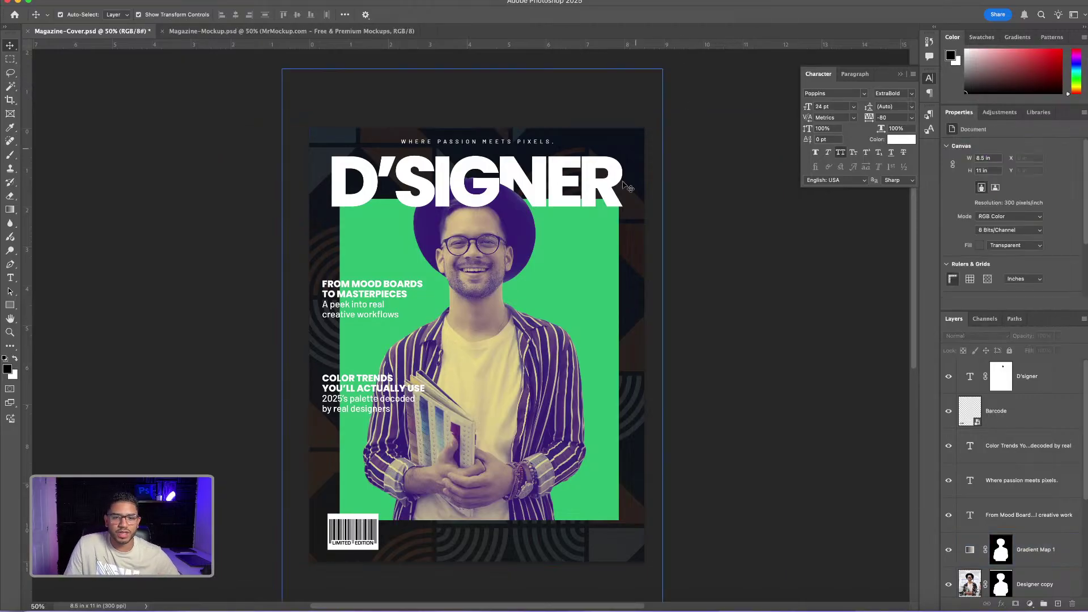
pyautogui.click(641, 326)
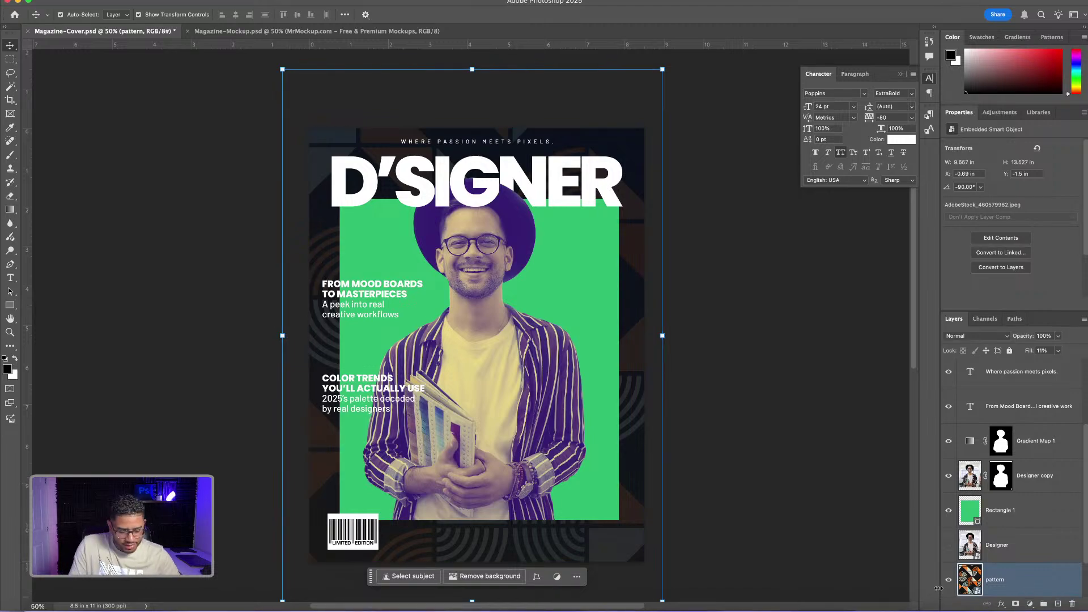
pyautogui.press('super+j')
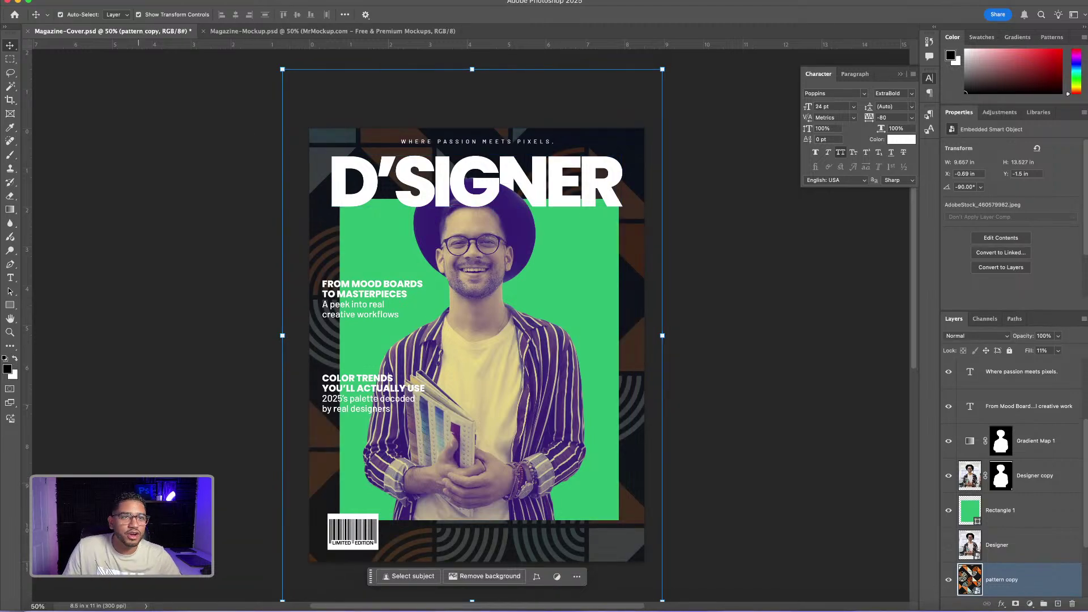
# Apply Add Noise to the pattern copy at about 254% monochromatic.
pyautogui.click(266, 0)
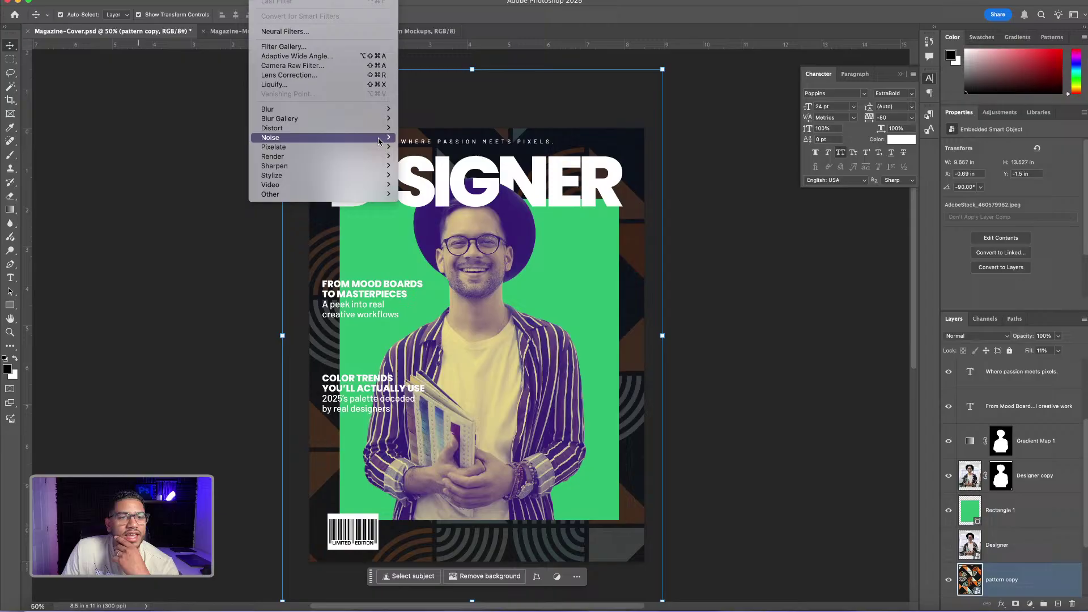
pyautogui.moveTo(374, 138)
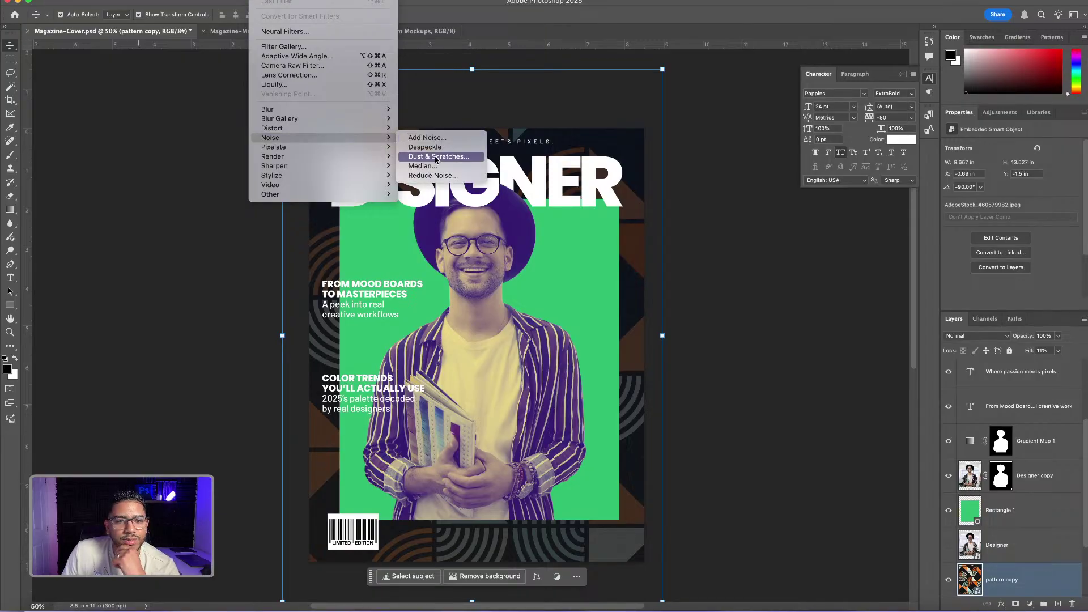
pyautogui.click(430, 140)
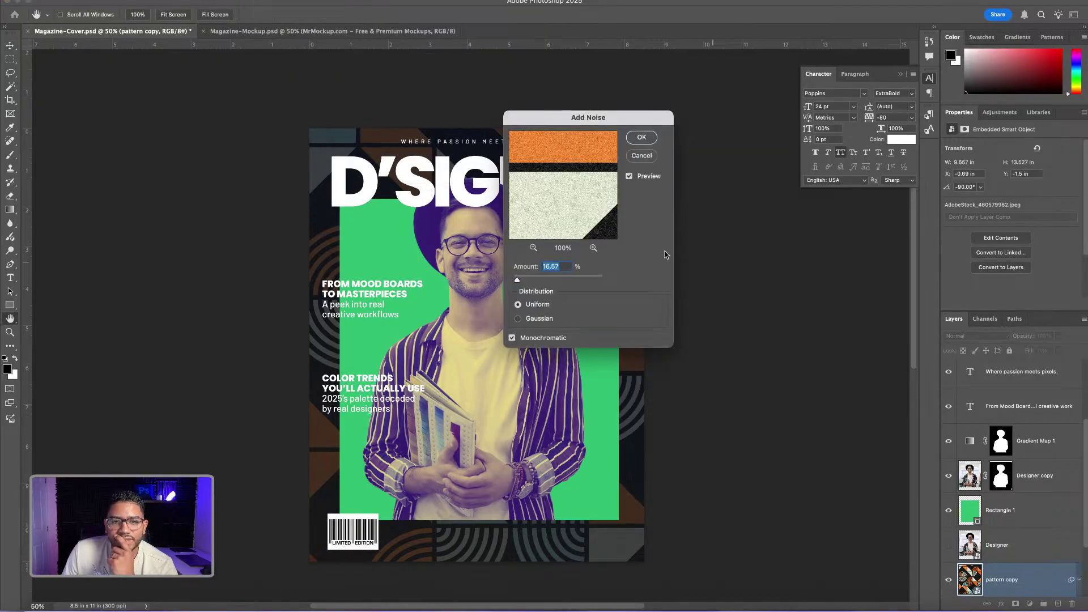
pyautogui.moveTo(517, 279); pyautogui.dragTo(570, 282)
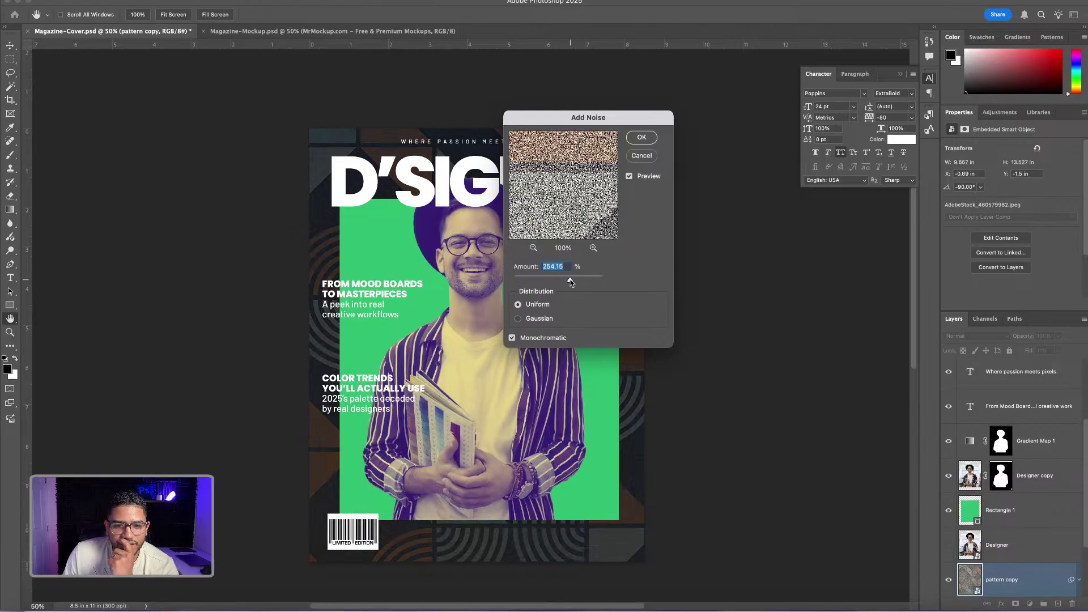
# Confirm the noise, then set the pattern copy to Multiply blend at 65% opacity.
pyautogui.click(640, 138)
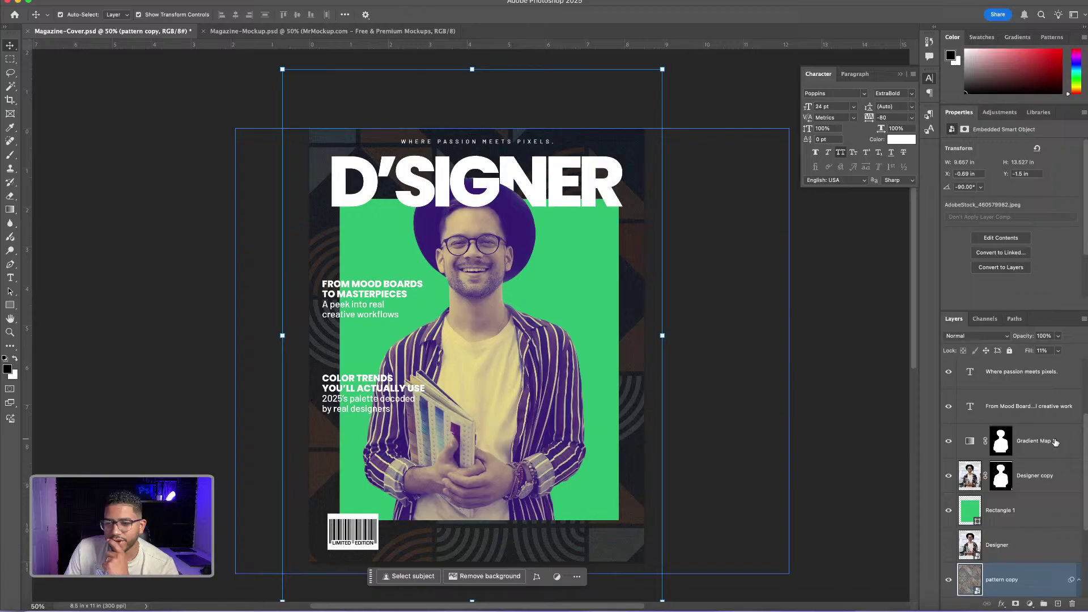
pyautogui.click(997, 338)
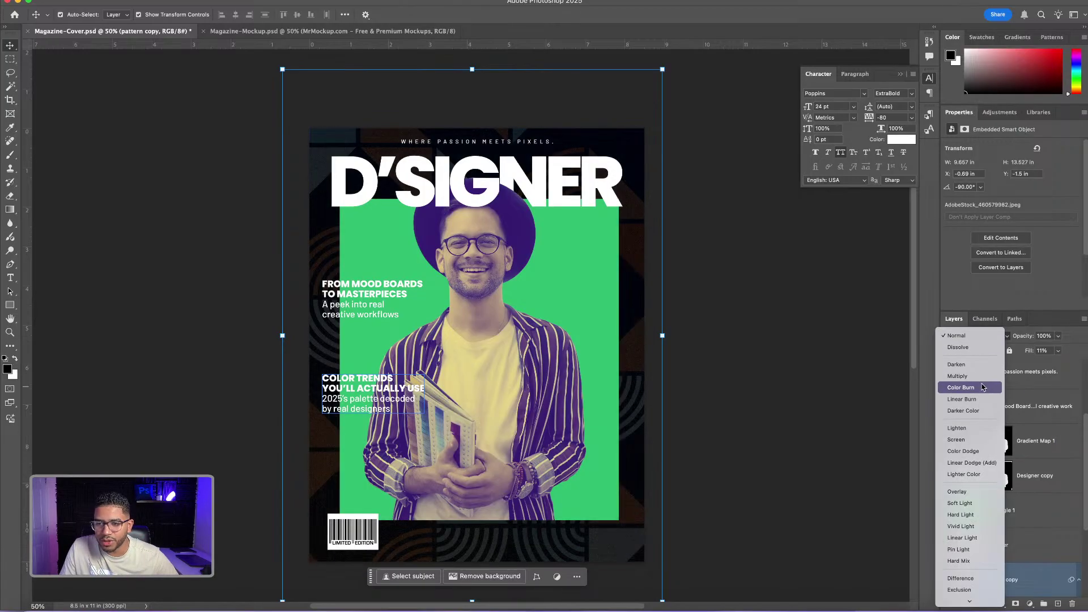
pyautogui.click(976, 376)
pyautogui.click(1057, 336)
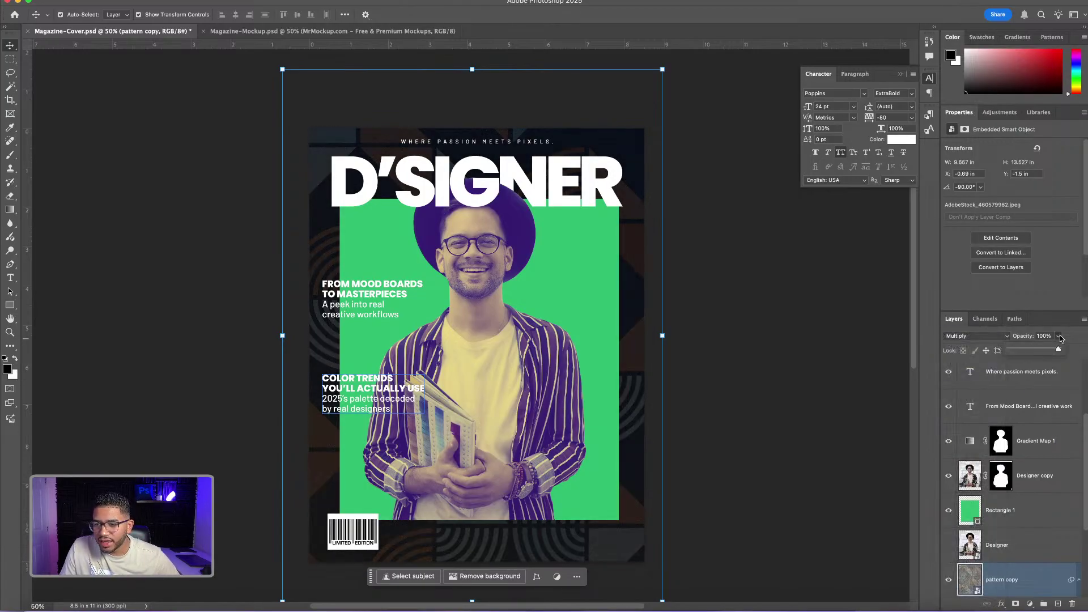
pyautogui.moveTo(1059, 350); pyautogui.dragTo(1041, 351)
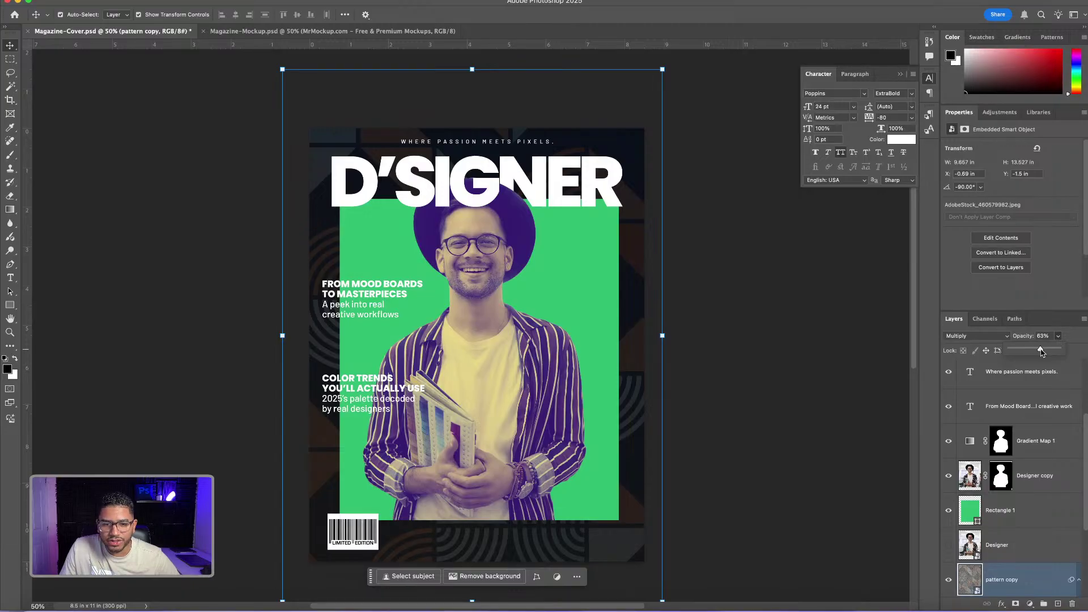
# Lower the original pattern layer's opacity to 57%.
pyautogui.hotkey('alt', '[')
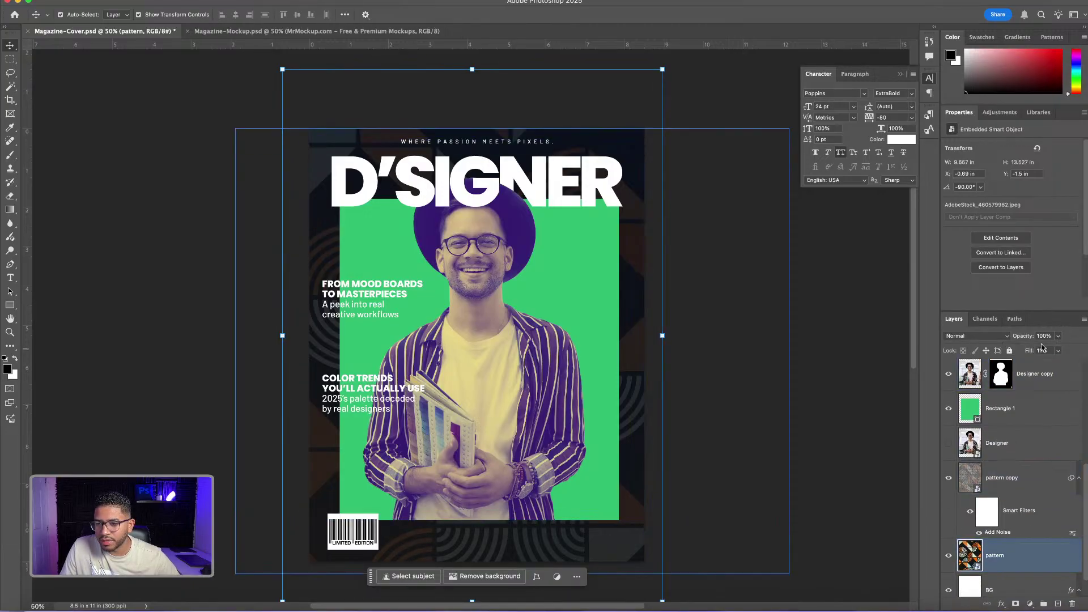
pyautogui.click(1057, 336)
pyautogui.moveTo(1059, 349); pyautogui.dragTo(1038, 350)
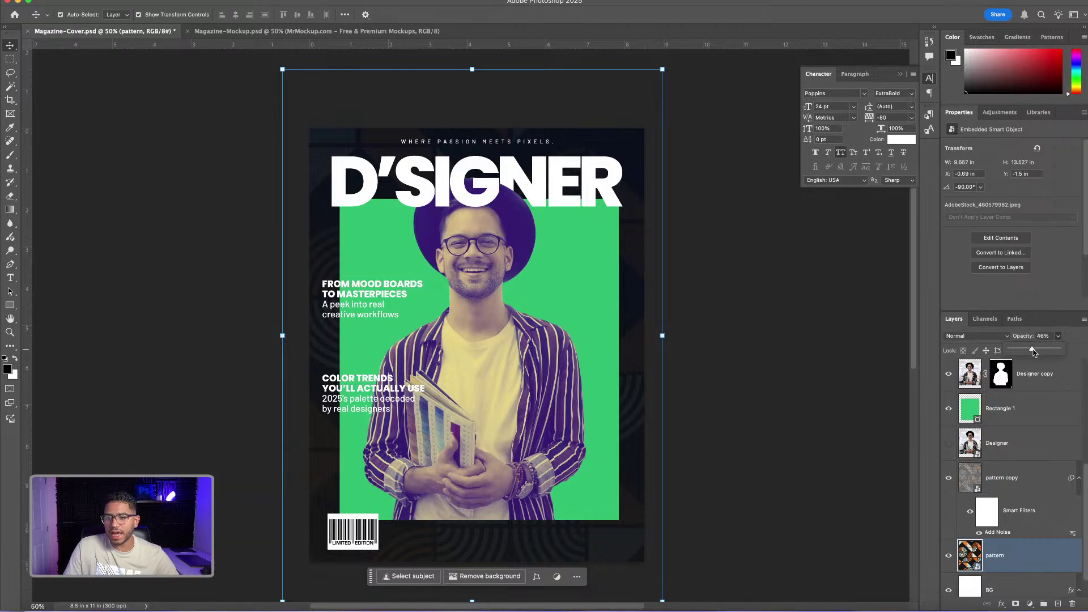
pyautogui.moveTo(1034, 351); pyautogui.dragTo(1037, 349)
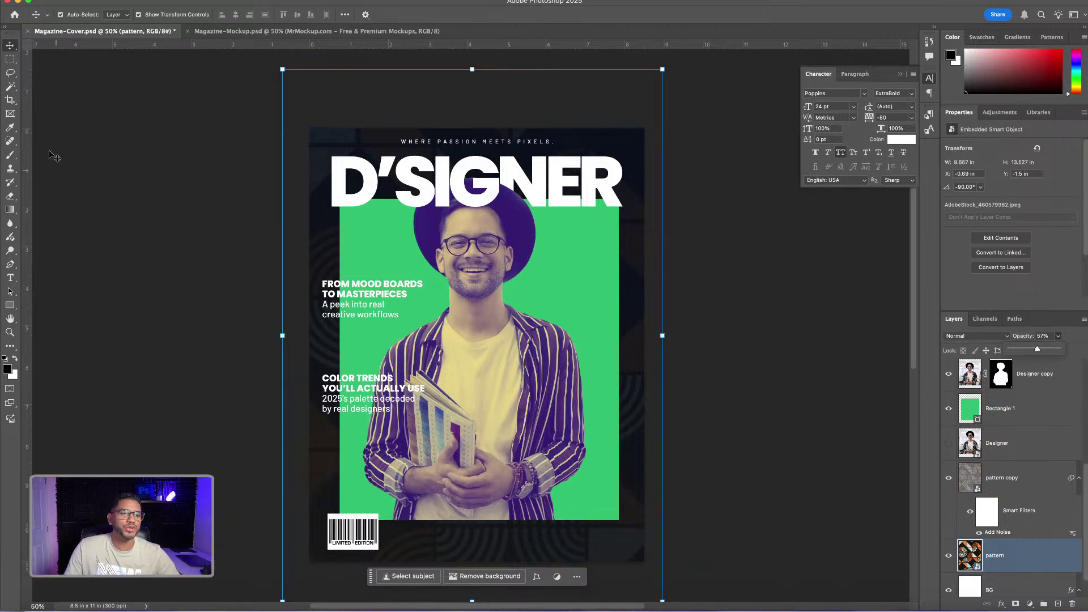
# Select all on the cover, then in Magazine-Mockup.psd expand Magazine Cover and select the cover placeholder.
pyautogui.click(130, 121)
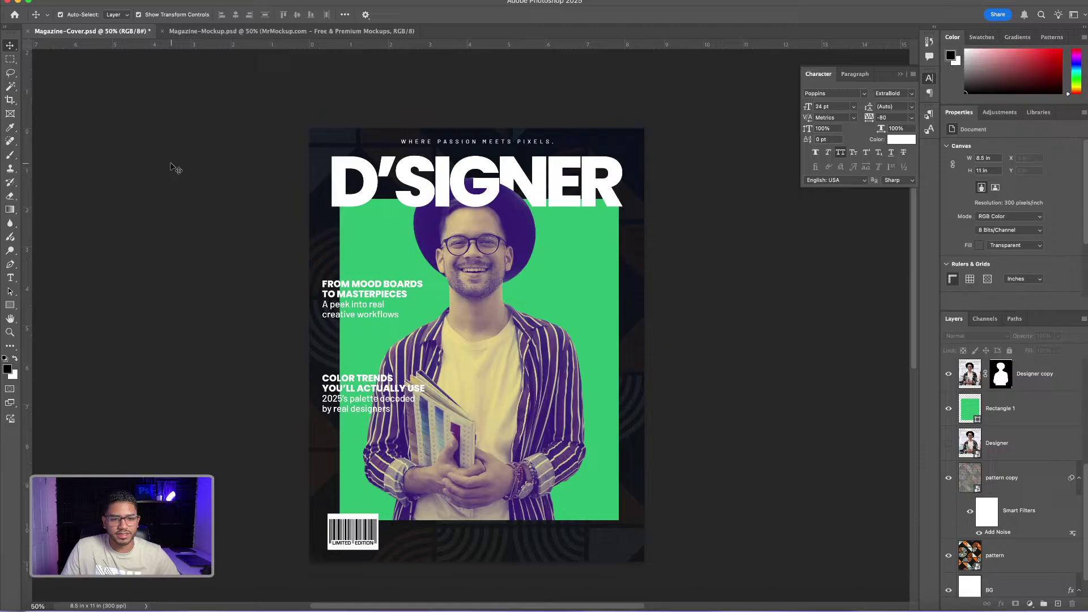
pyautogui.press('super+a')
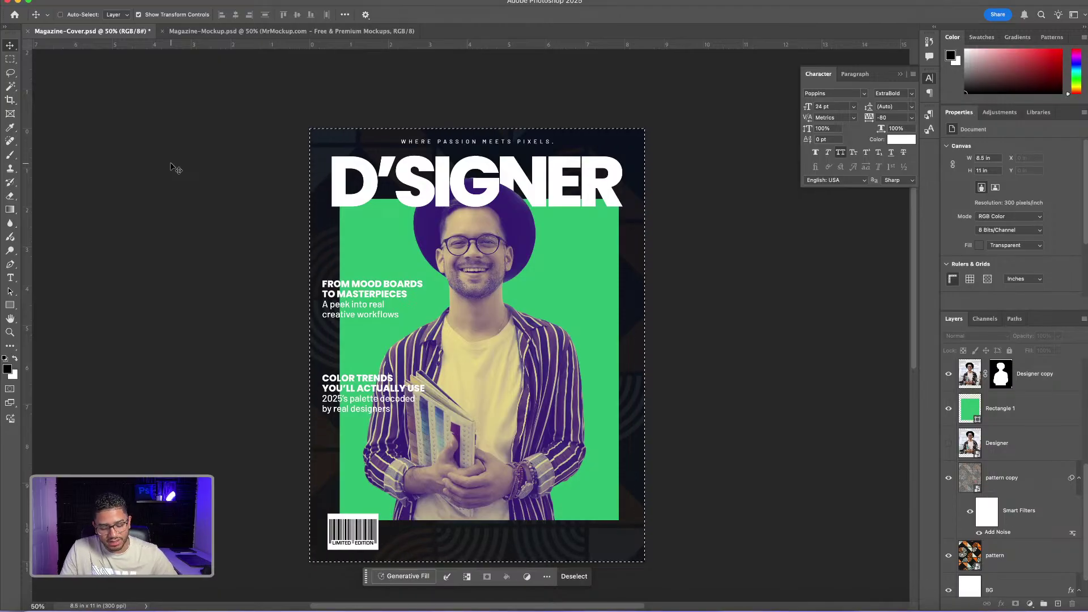
pyautogui.click(229, 31)
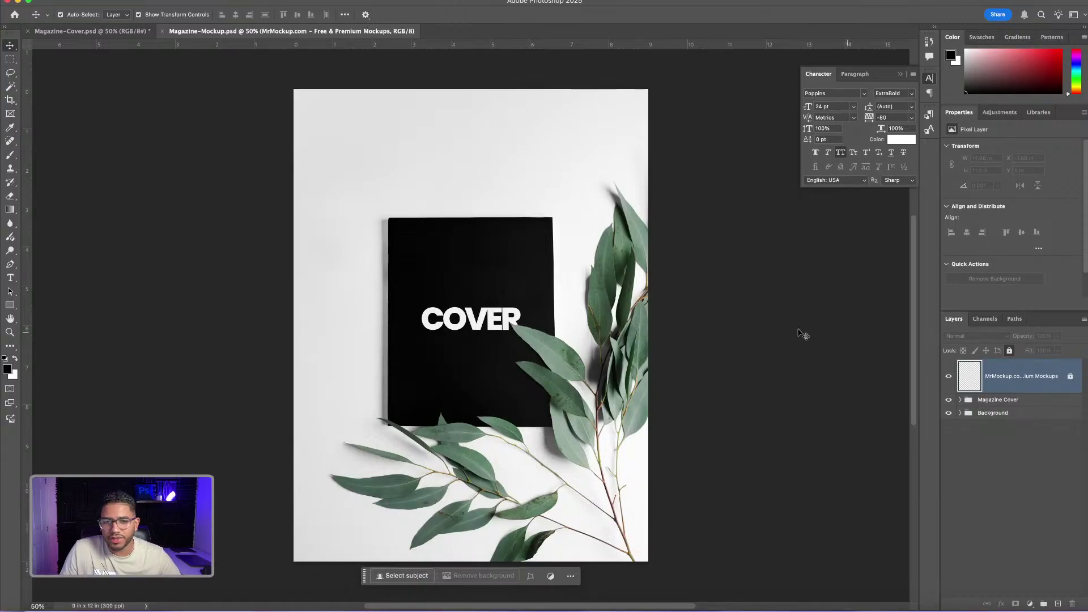
pyautogui.click(959, 399)
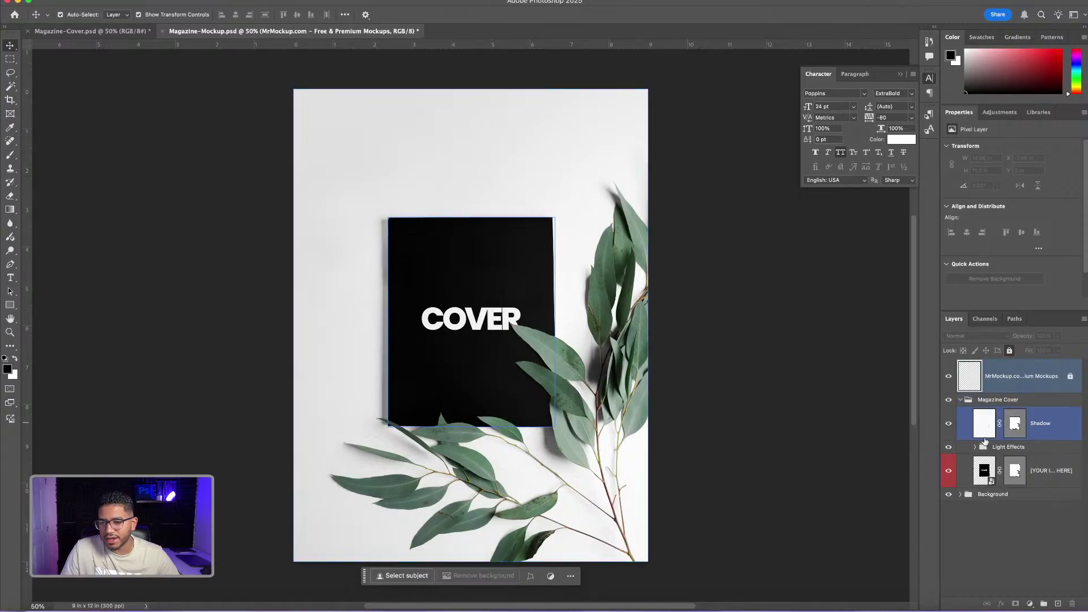
pyautogui.click(993, 447)
pyautogui.click(991, 425)
pyautogui.click(984, 471)
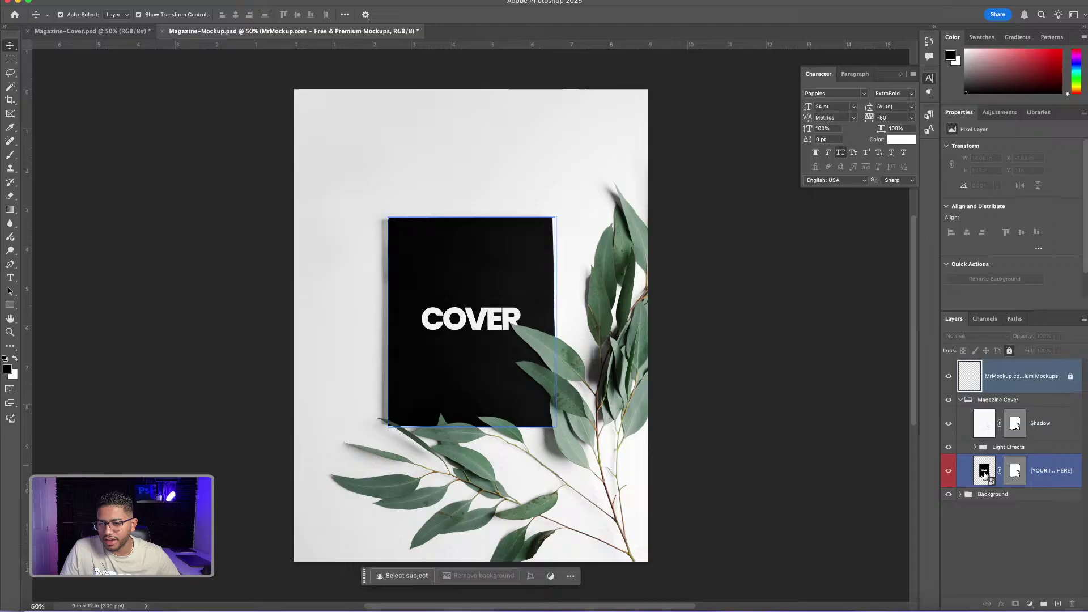
# Paste the D'SIGNER cover into the [YOUR IMAGE HERE] smart object, fit it to the page, save and close.
pyautogui.doubleClick(984, 471)
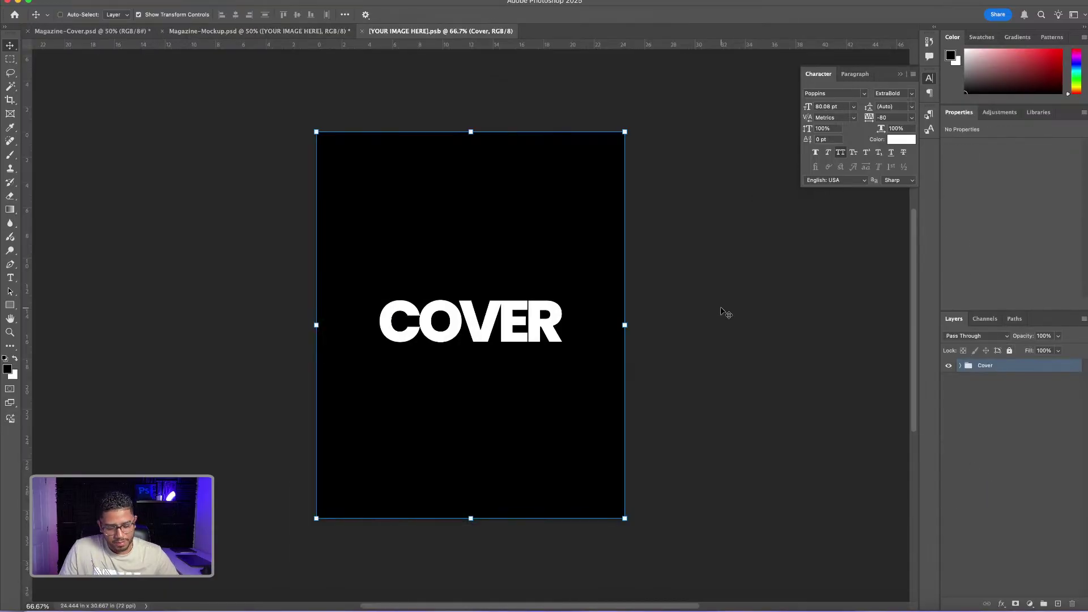
pyautogui.hotkey('ctrl', 'v')
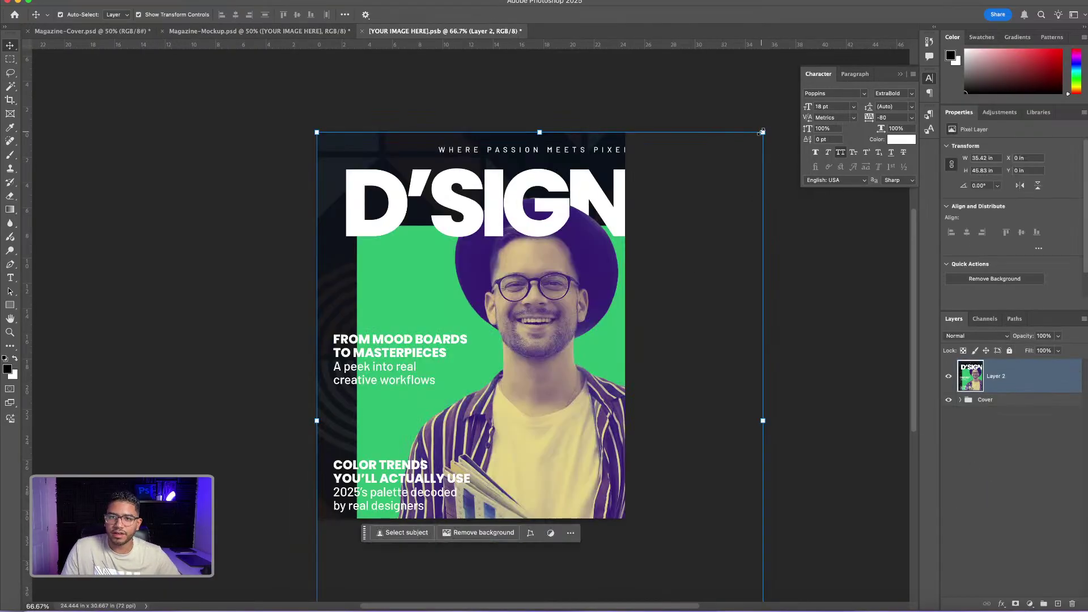
pyautogui.moveTo(762, 131); pyautogui.dragTo(601, 291)
pyautogui.moveTo(541, 368); pyautogui.dragTo(540, 188)
pyautogui.press('Return')
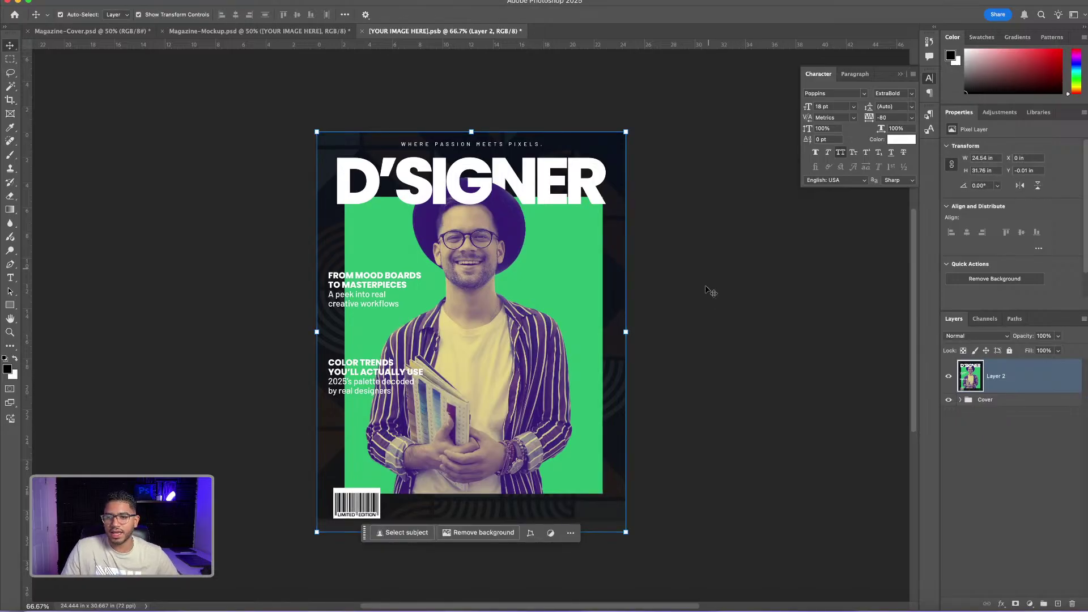
pyautogui.click(710, 292)
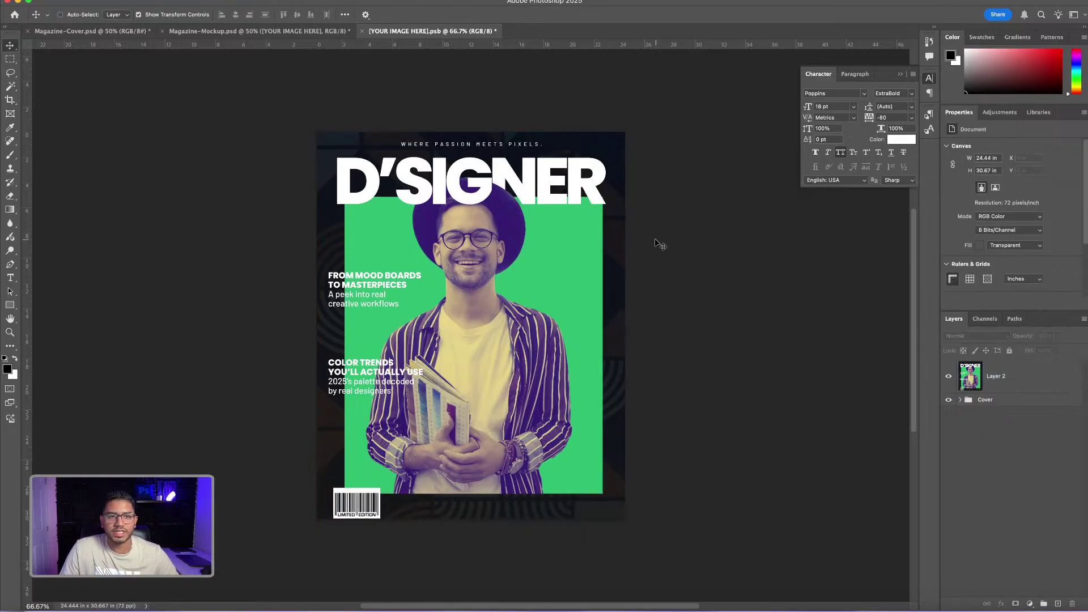
pyautogui.hotkey('ctrl', 's')
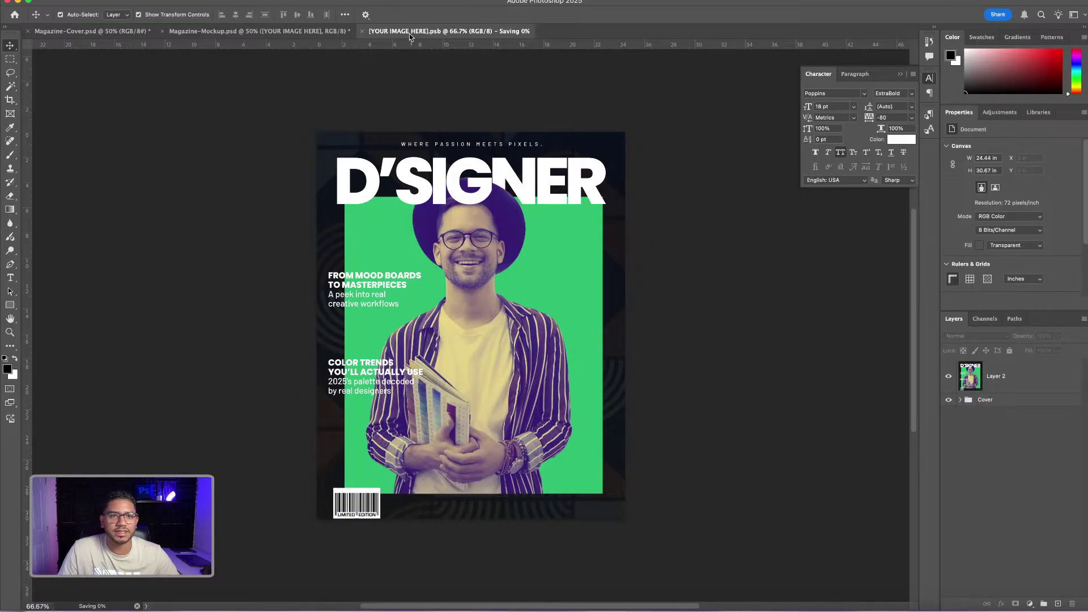
pyautogui.click(362, 31)
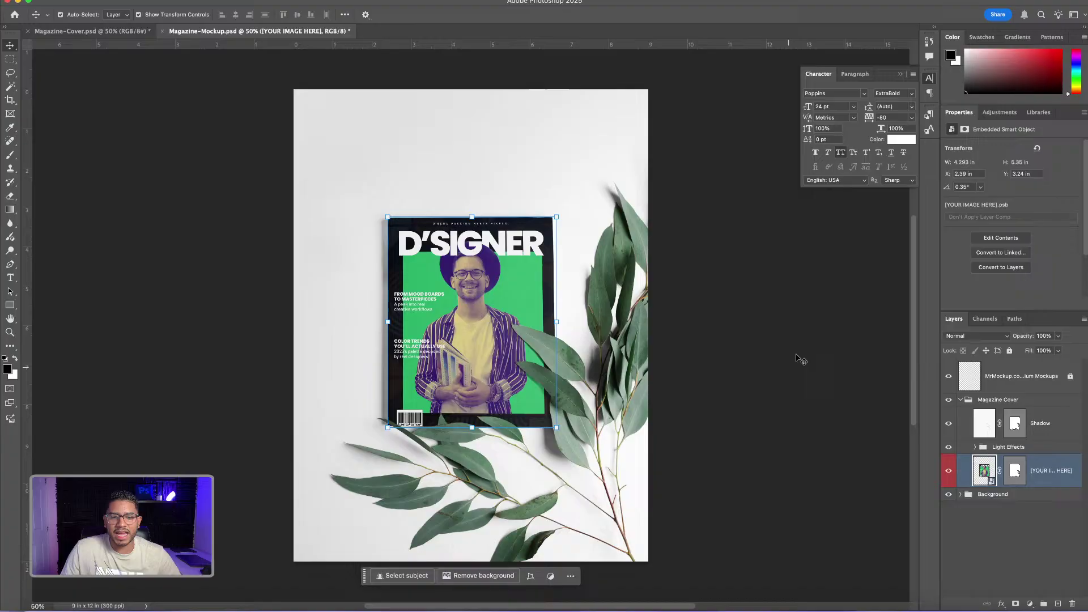
pyautogui.click(799, 359)
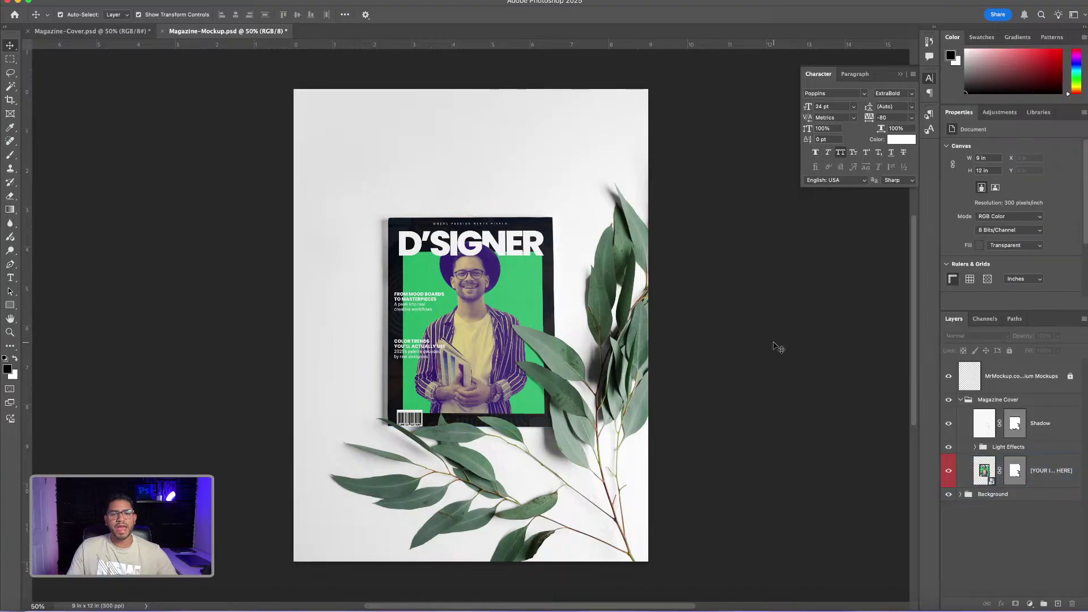